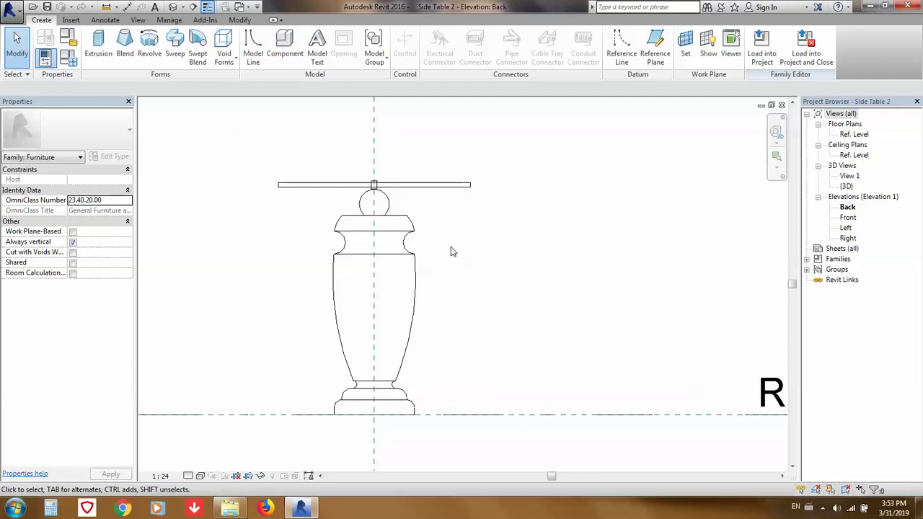
- Inspect Side Table 2 in its shaded 3D view and Front elevation, then open the application menu
middle_drag(450, 252, 449, 250)
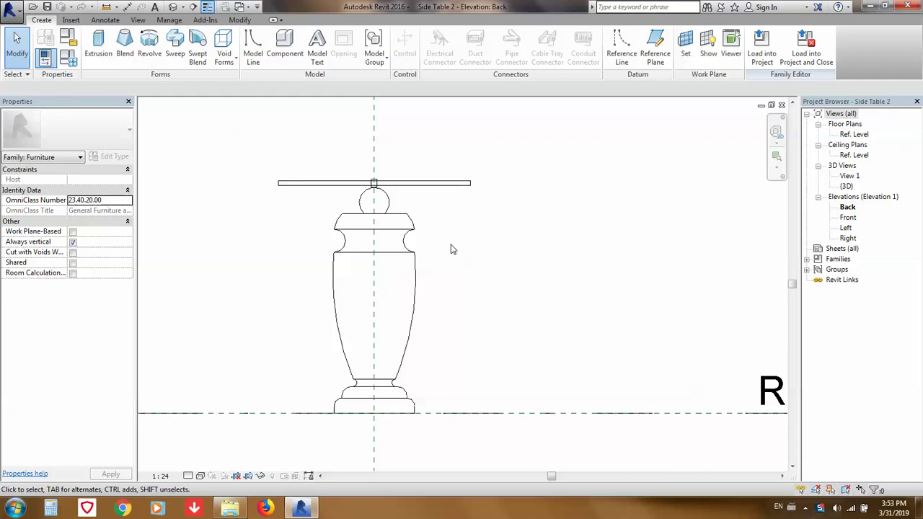
click(173, 7)
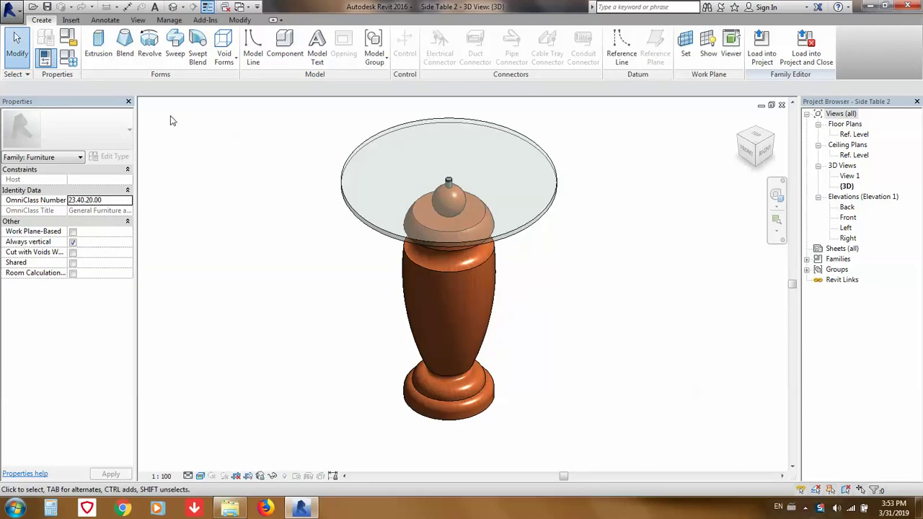
click(150, 58)
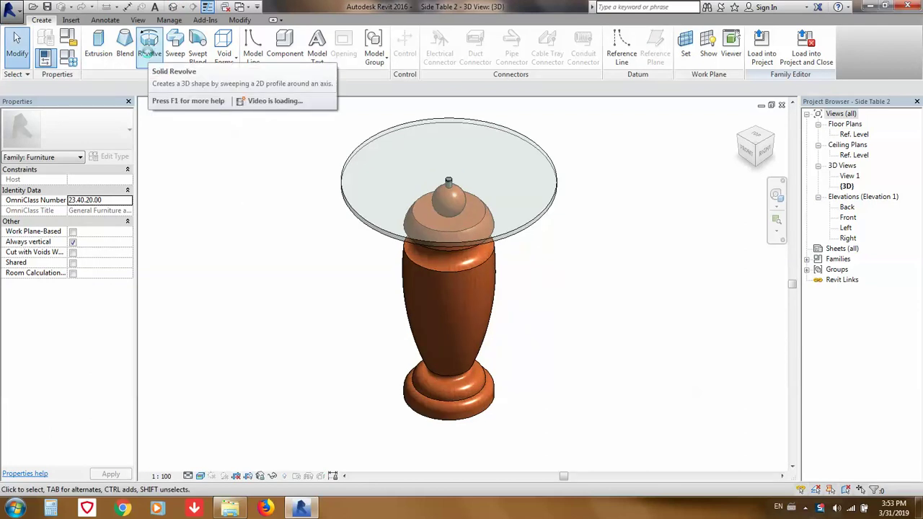
double_click(849, 218)
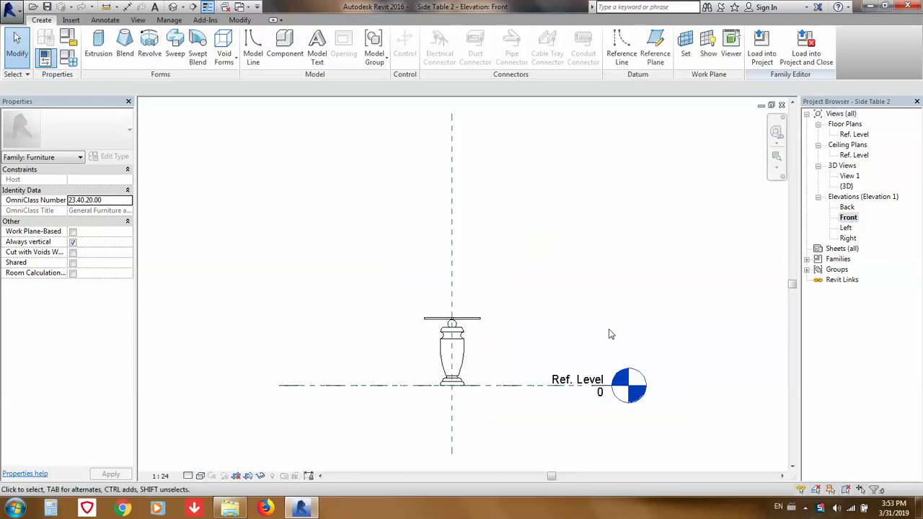
scroll(468, 367, up, 3)
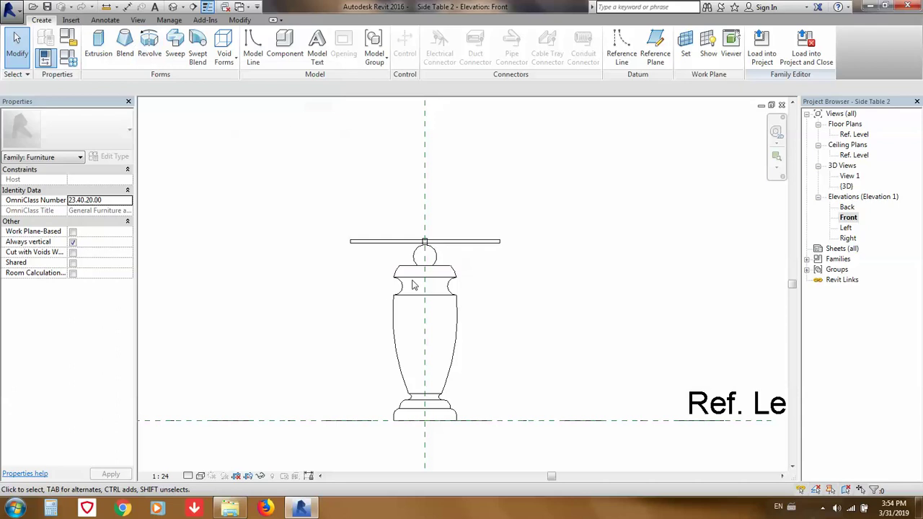
click(177, 8)
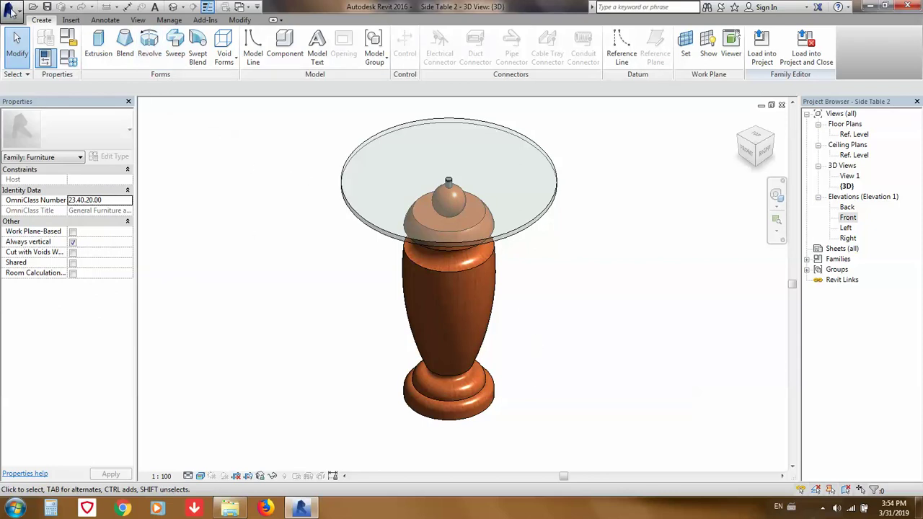
click(14, 12)
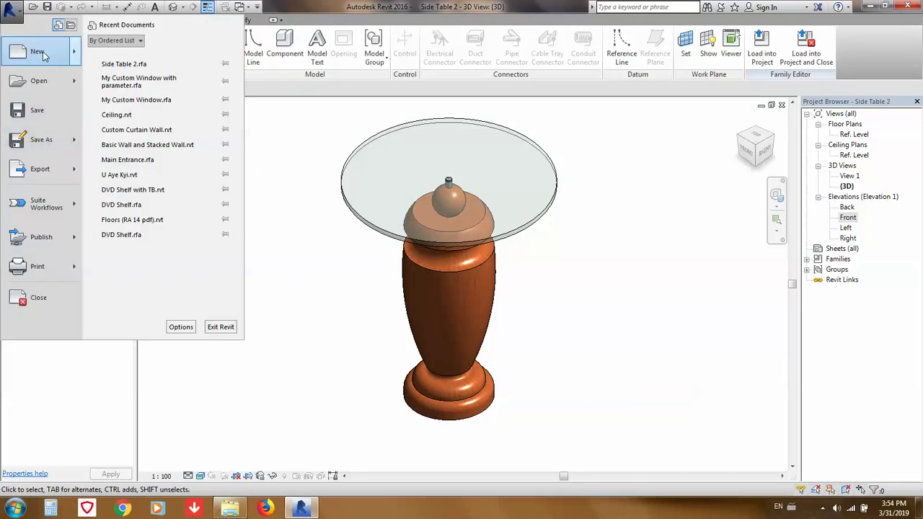
- Create a new family, Family2, from the Metric Generic Model template
mouse_move(38, 52)
click(127, 92)
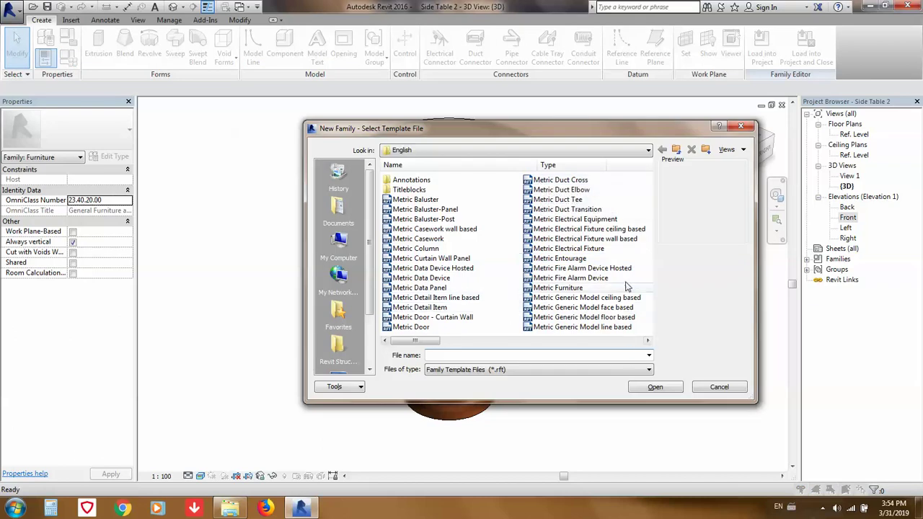
scroll(637, 346, down, 1)
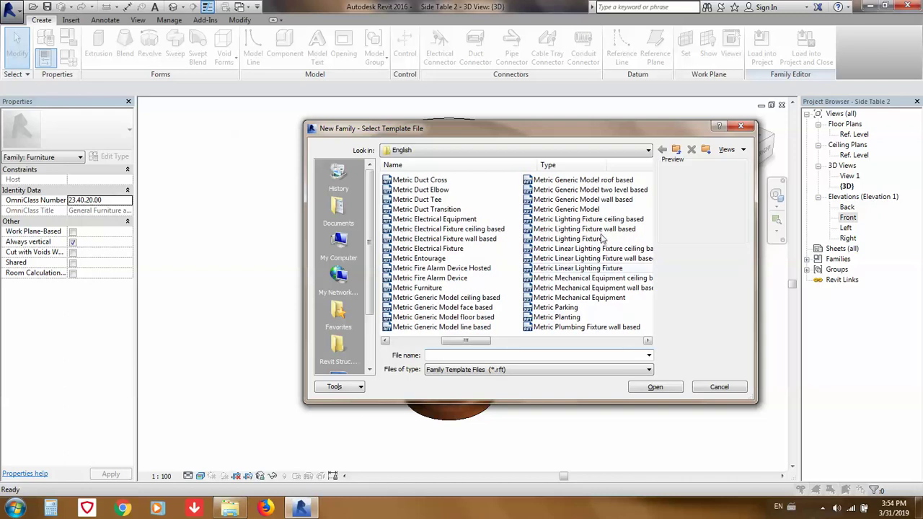
click(566, 209)
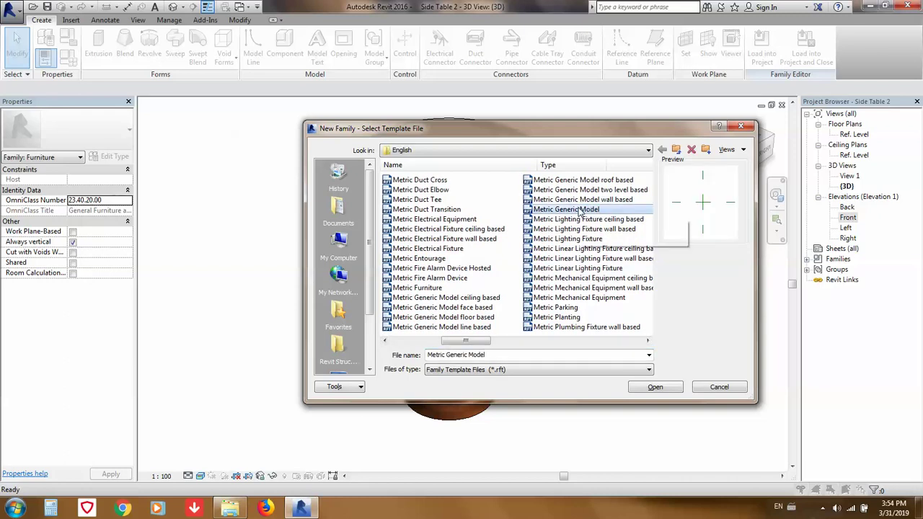
click(430, 289)
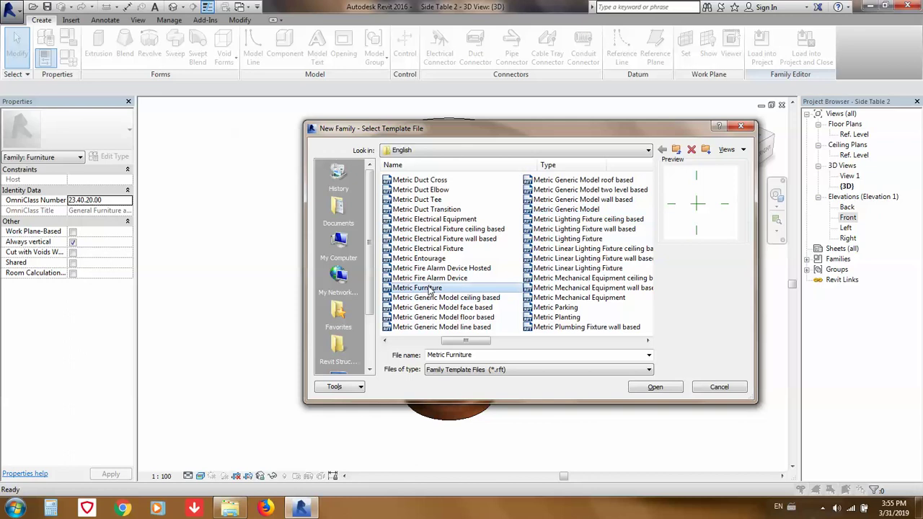
click(587, 210)
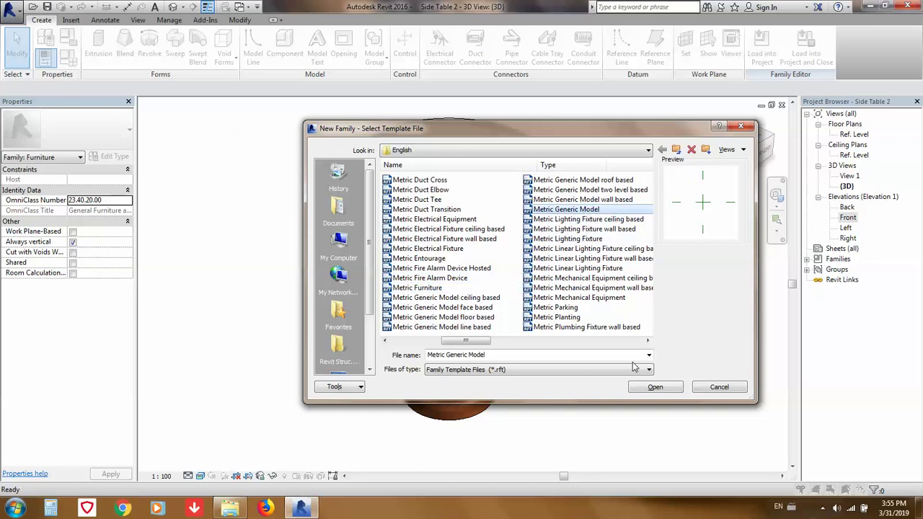
click(653, 388)
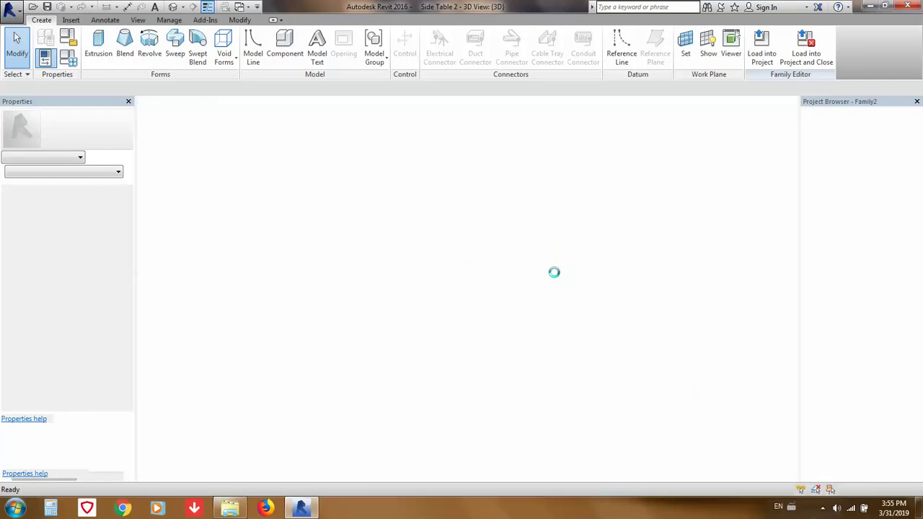
- Open Family2's Right elevation and pan it downward
middle_drag(562, 253, 476, 299)
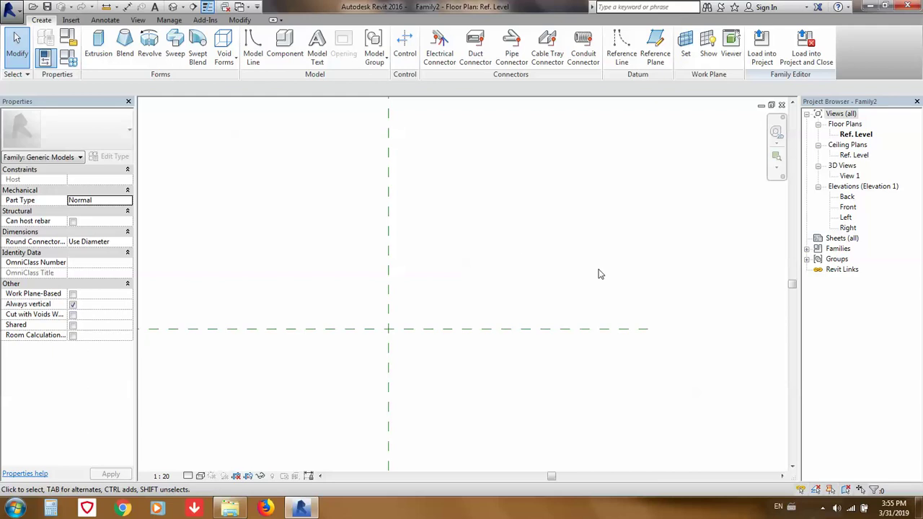
double_click(848, 228)
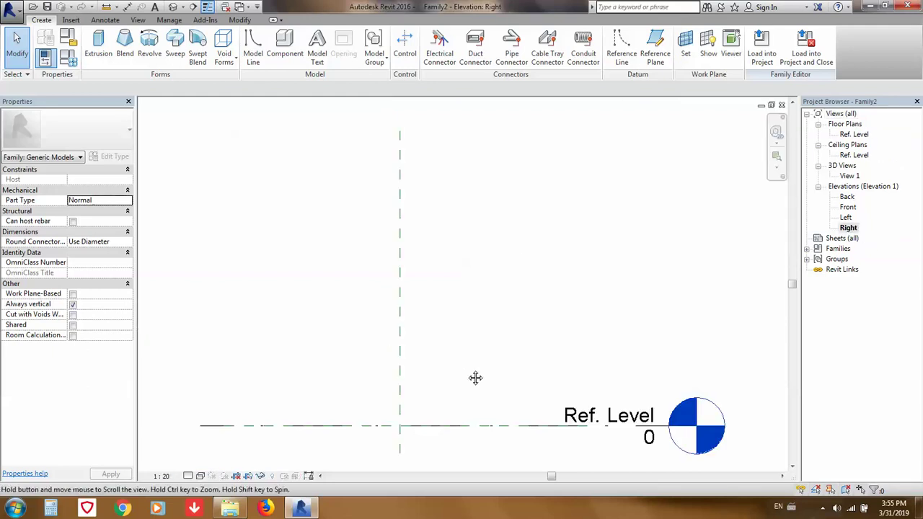
middle_drag(444, 274, 440, 308)
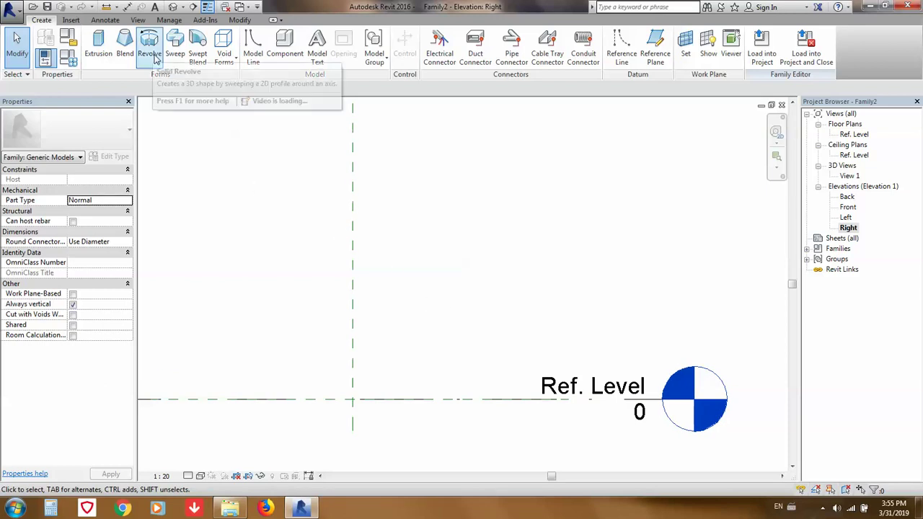
- Check Side Table 2's Right elevation, then return to the Family2 Right elevation
click(242, 8)
click(260, 22)
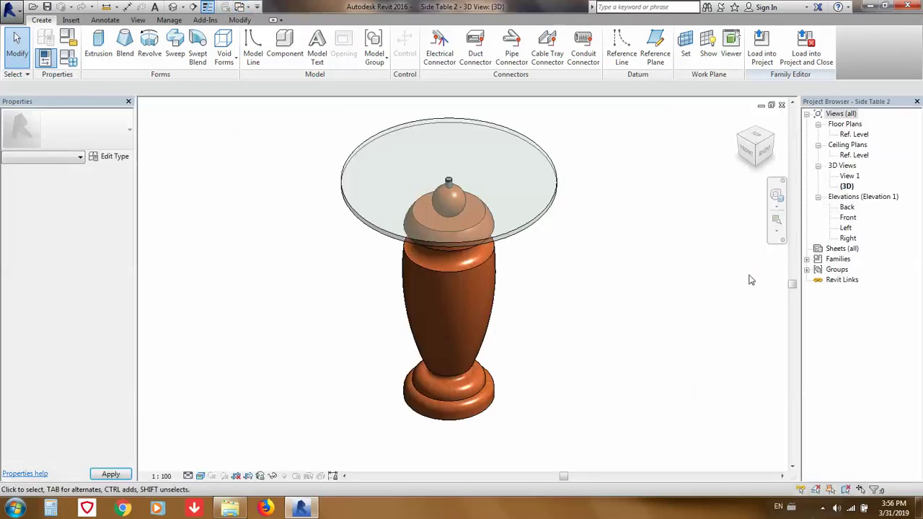
double_click(848, 238)
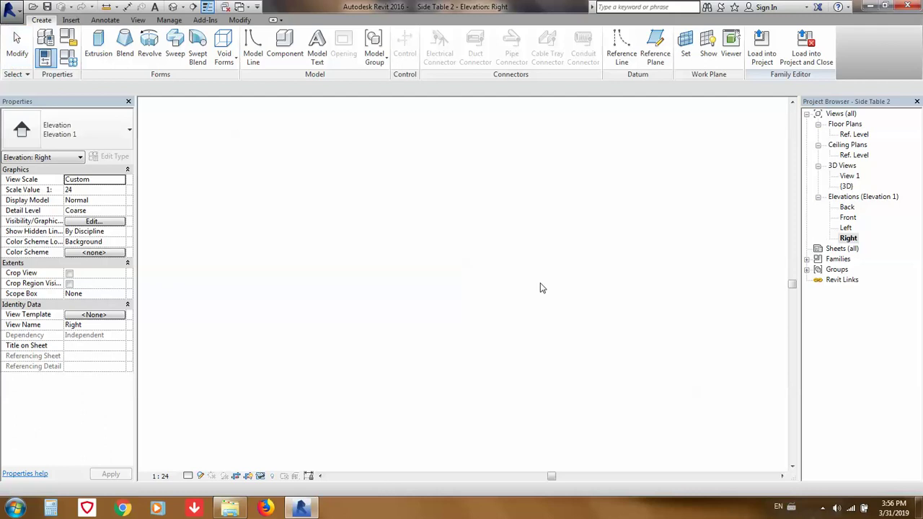
scroll(462, 346, up, 3)
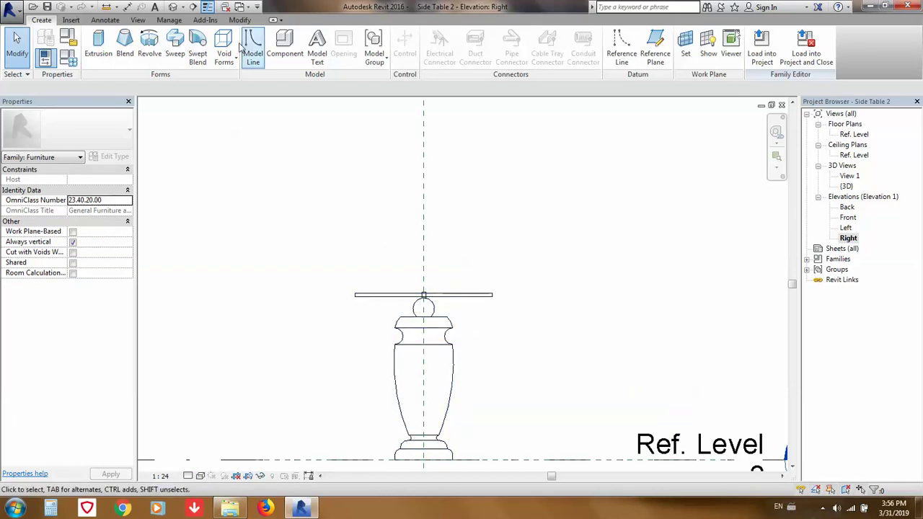
click(240, 7)
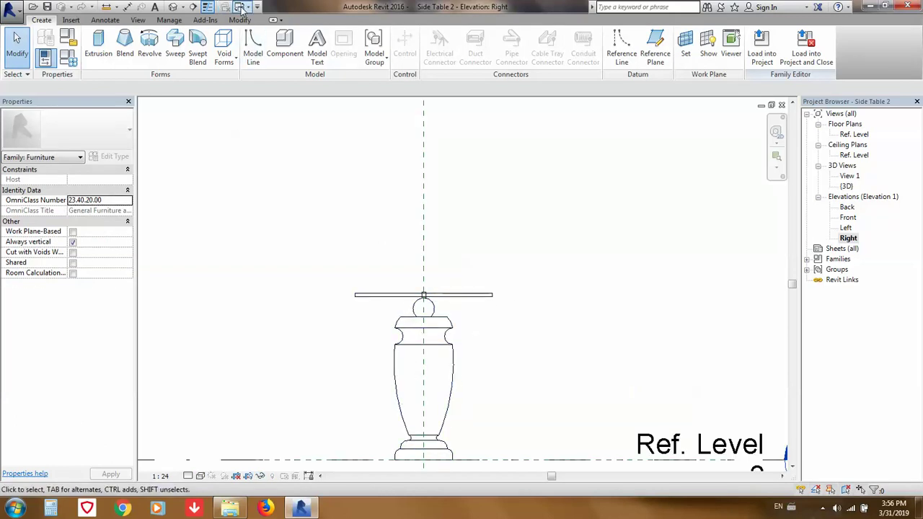
click(242, 8)
click(288, 19)
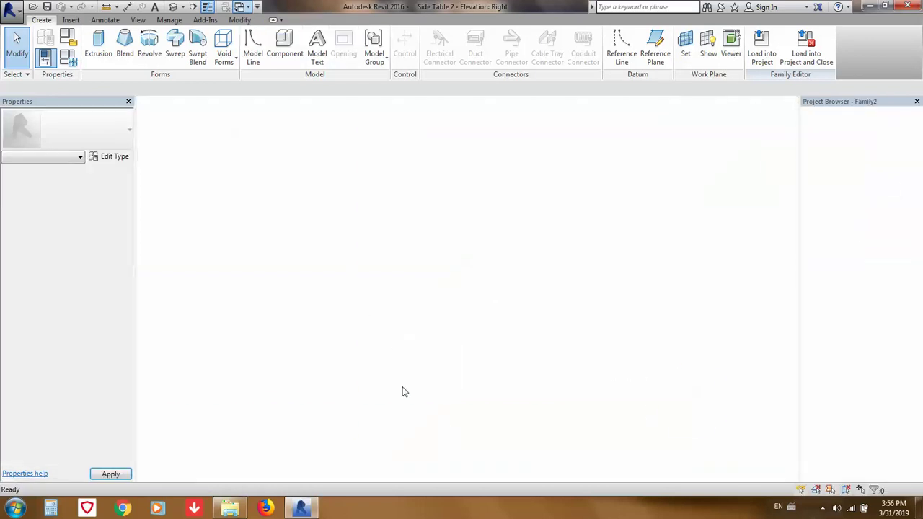
scroll(369, 382, up, 3)
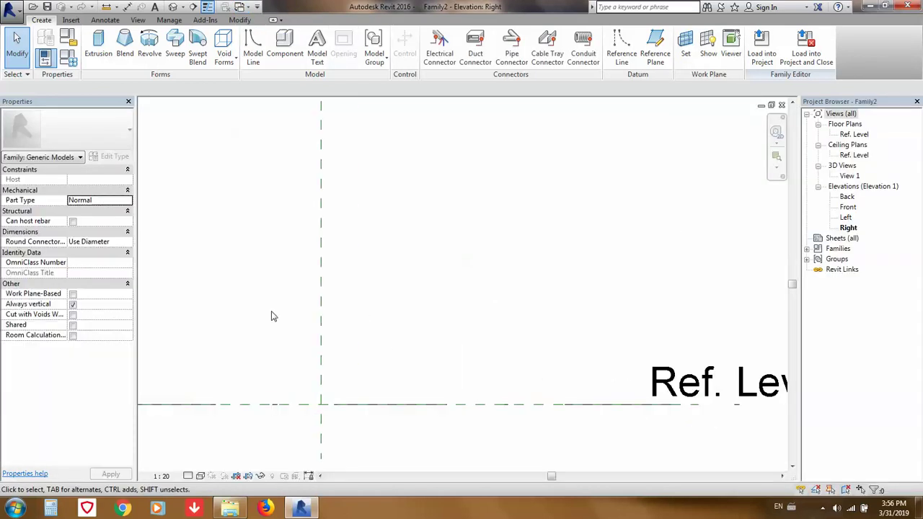
- Start a revolve and draw a 610 vertical boundary line from the reference planes' intersection
click(149, 51)
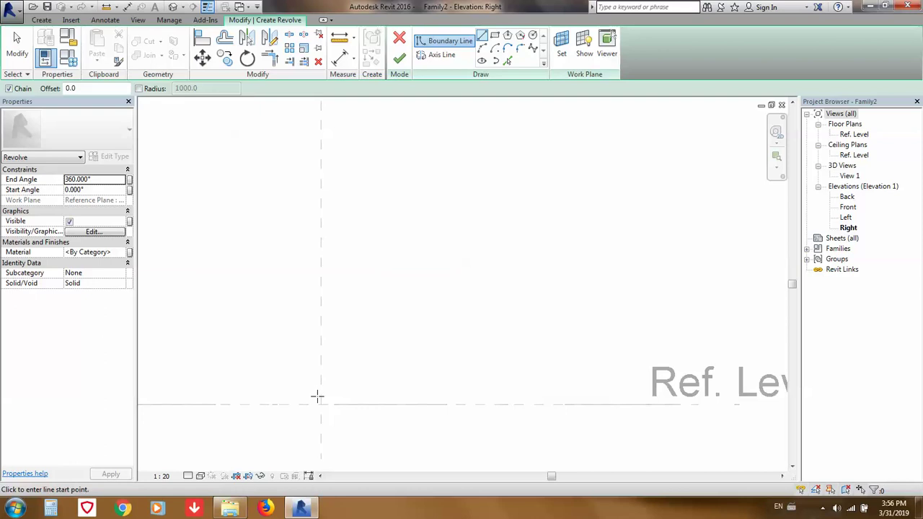
click(321, 404)
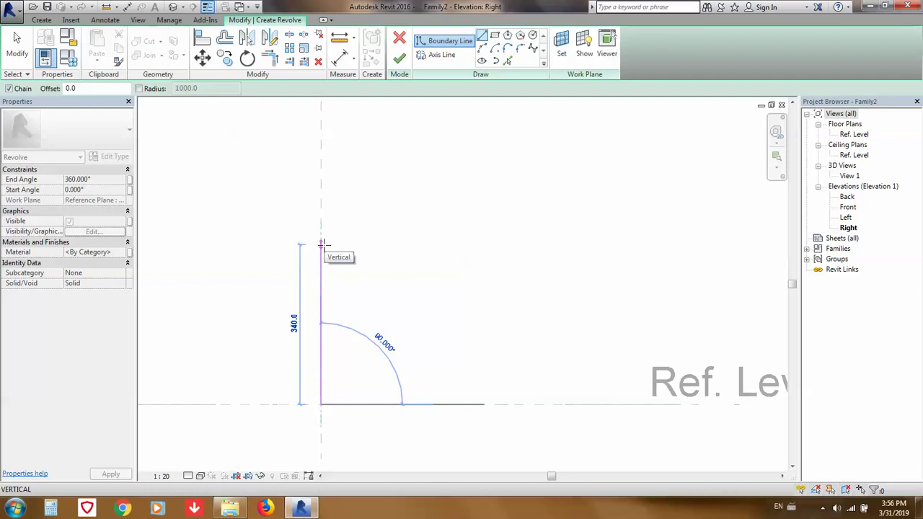
text(610)
key(Return)
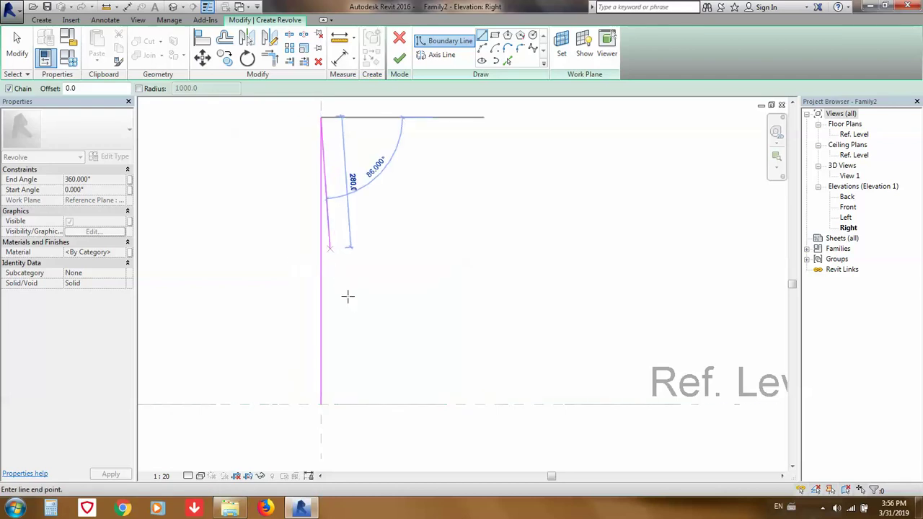
key(Escape)
key(Escape)
scroll(339, 391, up, 1)
scroll(339, 392, up, 1)
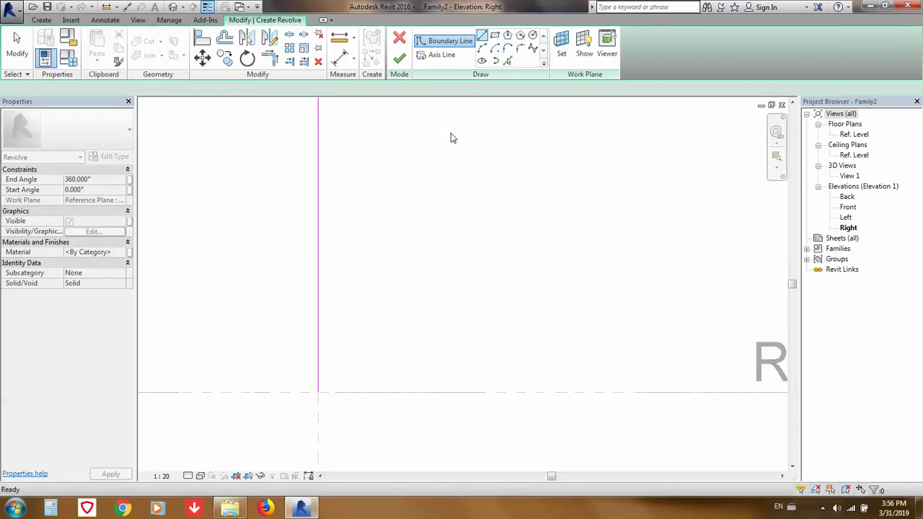
- Draw a 105 horizontal base line from the vertical line's bottom end
key(l)
key(i)
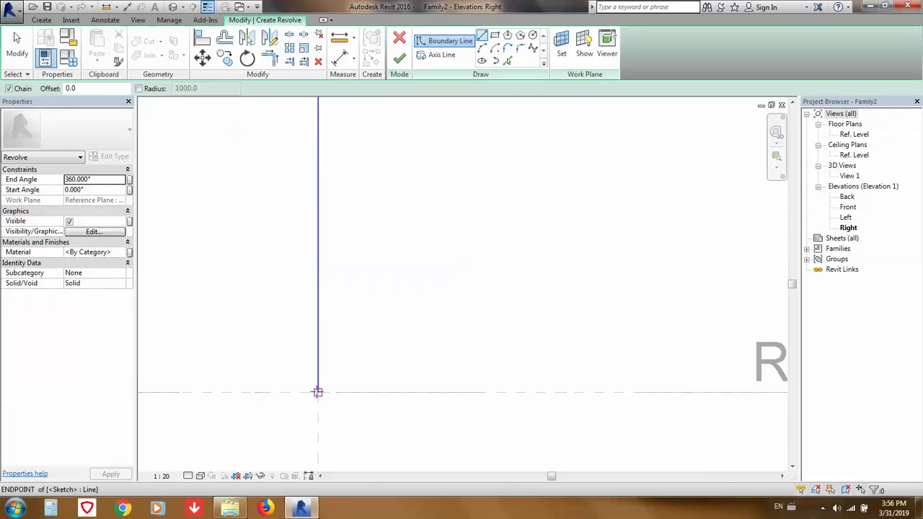
click(318, 391)
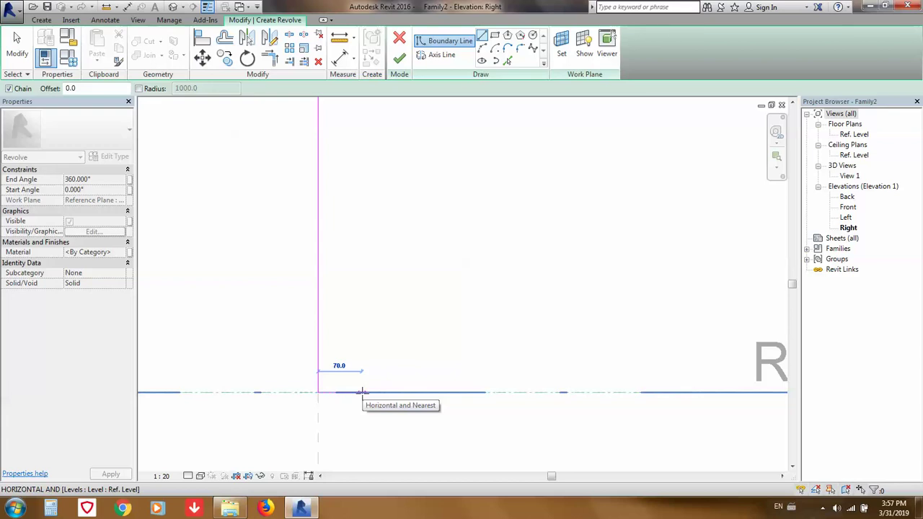
text(105)
key(Return)
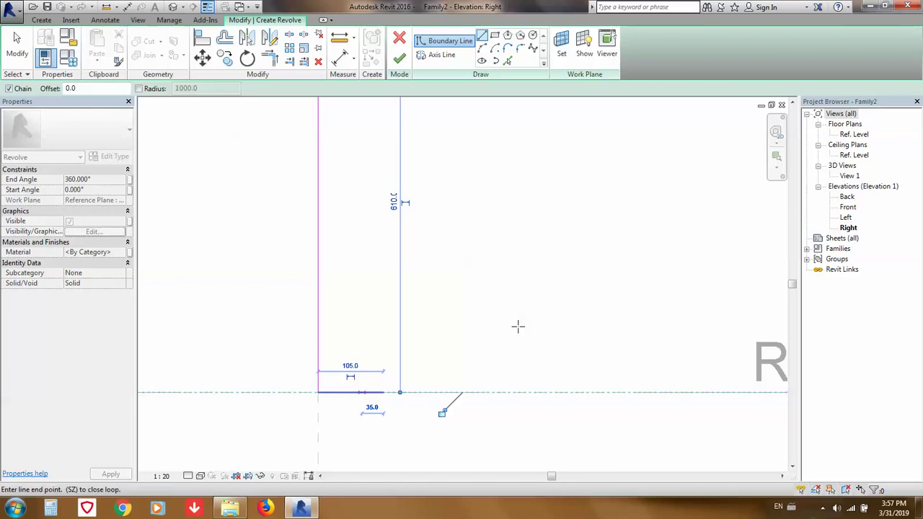
key(Escape)
key(Escape)
scroll(376, 364, up, 1)
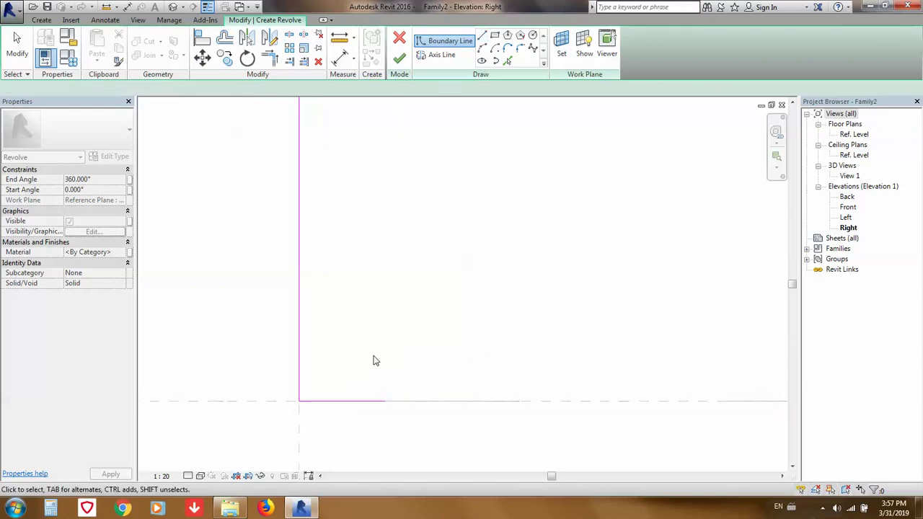
middle_drag(382, 362, 368, 356)
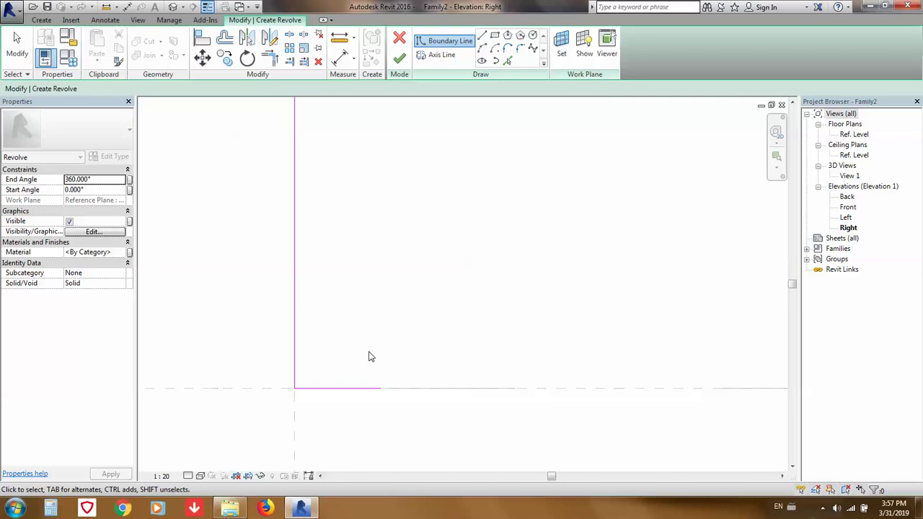
key(Escape)
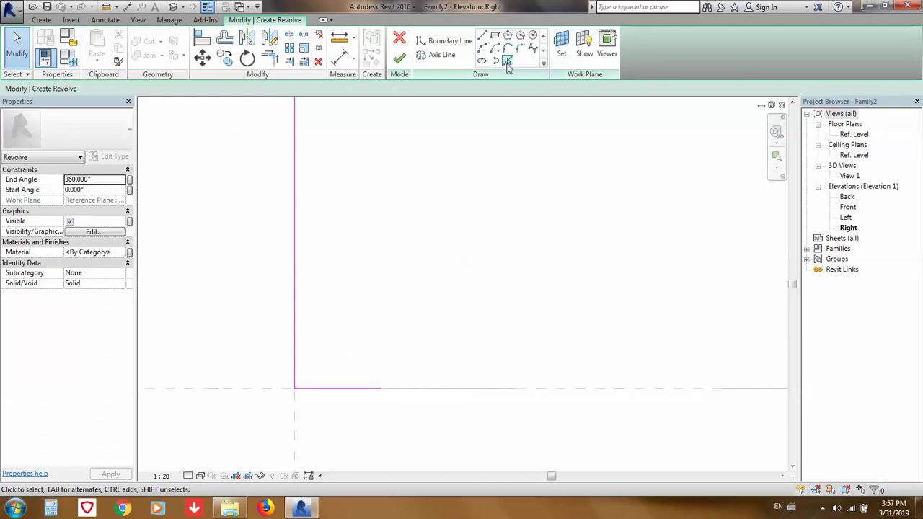
- Copy the base line upward as three offset boundary lines, using offsets 20 and 40
click(508, 62)
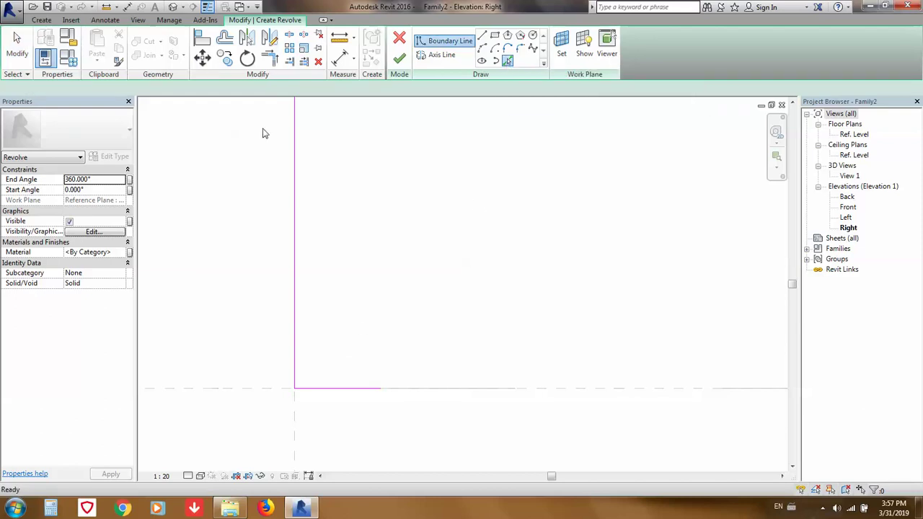
drag(65, 89, 21, 92)
text(20)
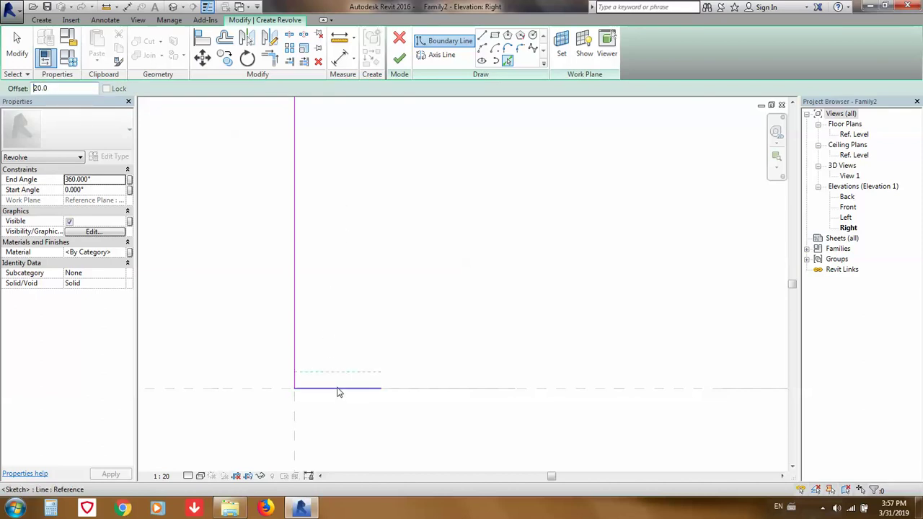
click(335, 388)
click(343, 372)
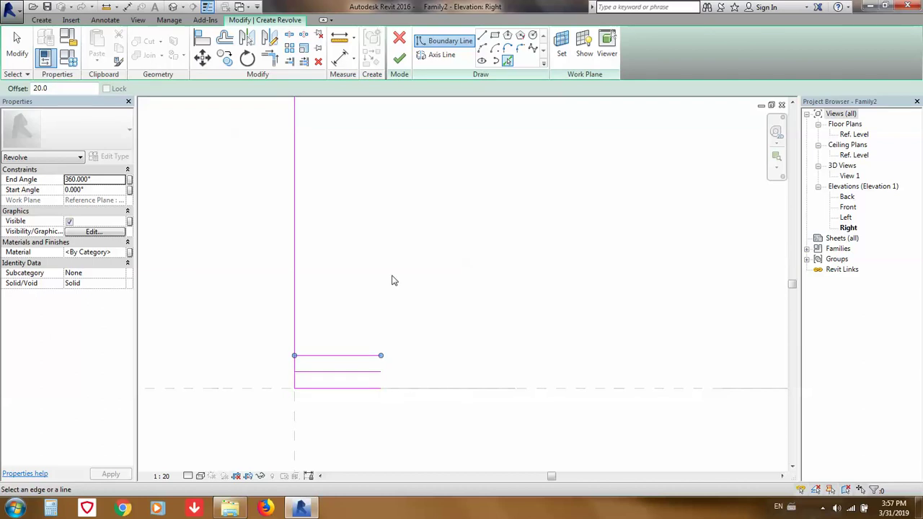
drag(65, 88, 32, 88)
text(4)
click(319, 357)
- Draw the vertical line at the base's right end that closes the bottom rectangle
click(482, 36)
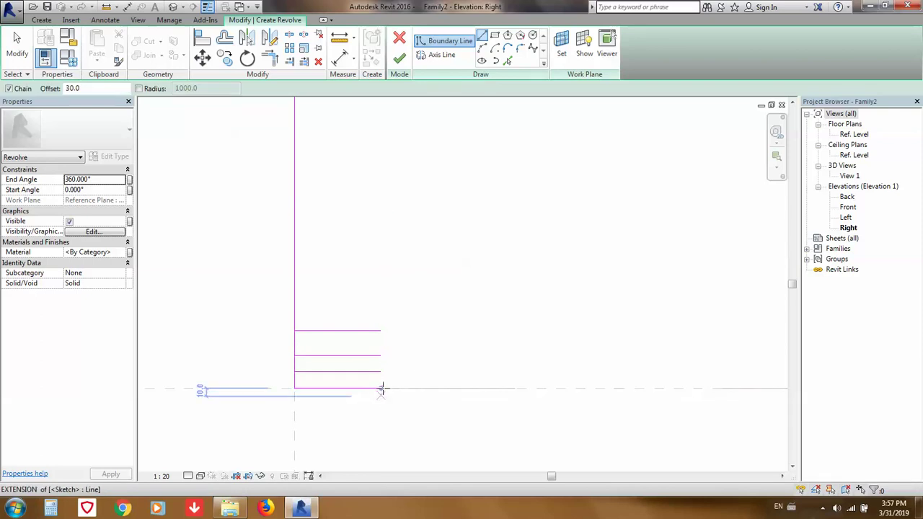
click(381, 388)
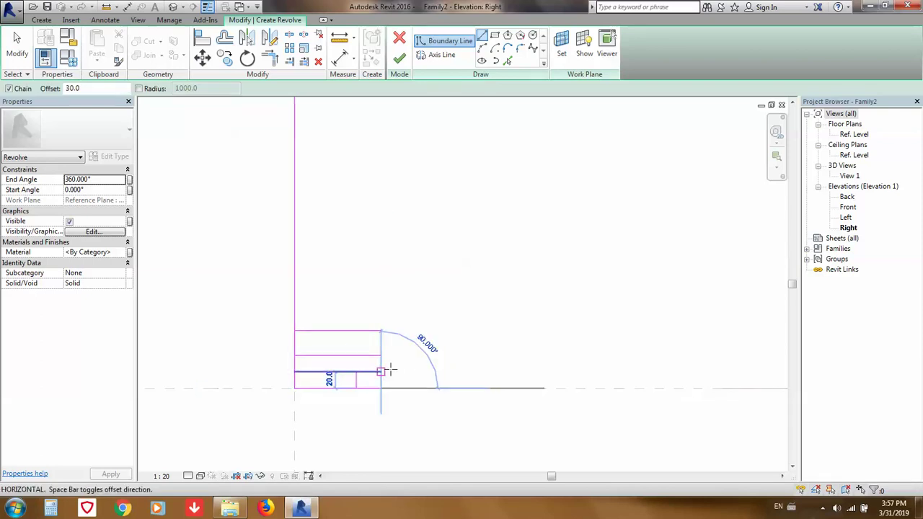
key(Escape)
key(Escape)
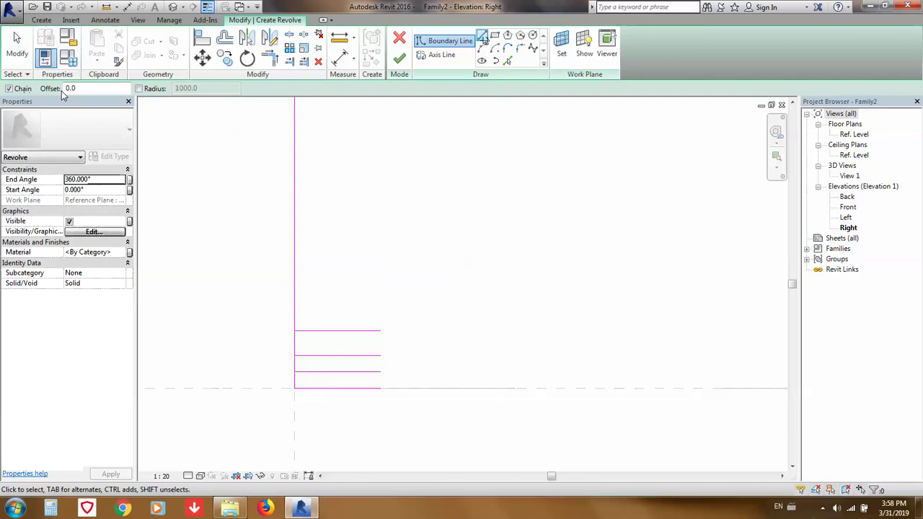
click(381, 389)
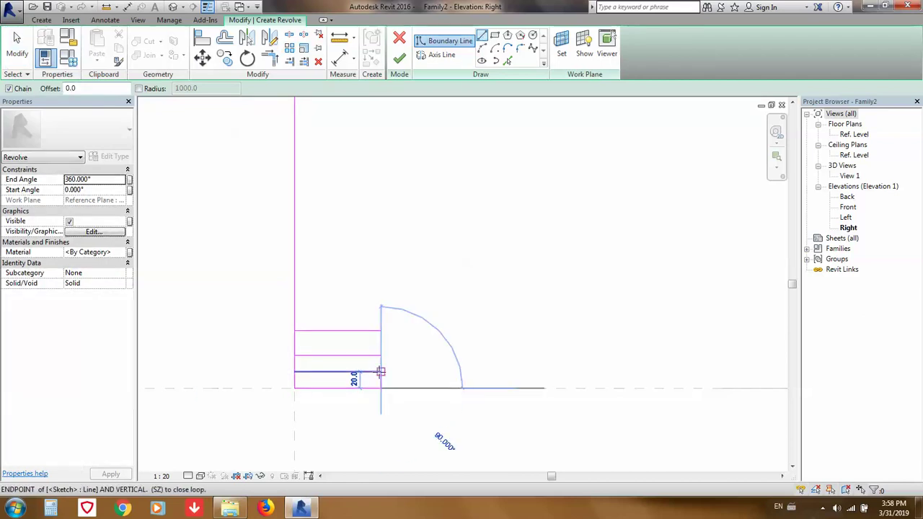
click(380, 372)
scroll(384, 369, up, 2)
key(Escape)
key(Escape)
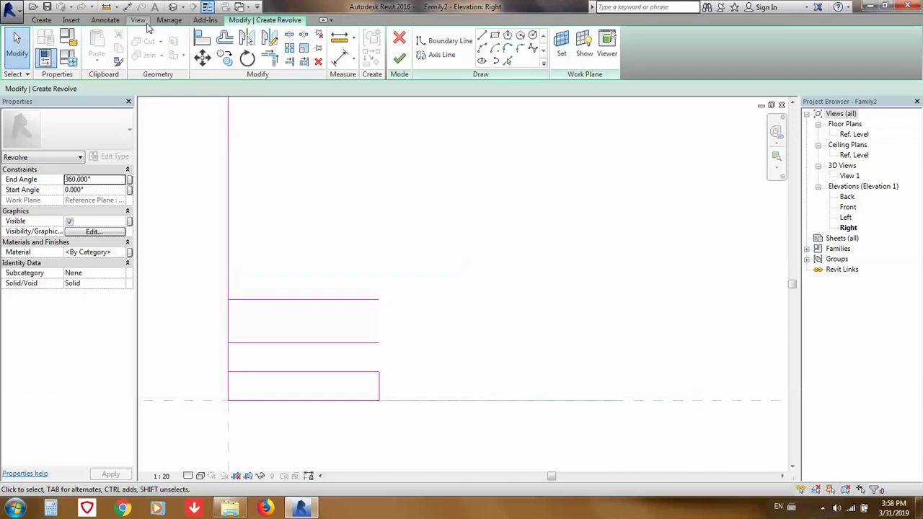
- Tile the Family2 and Side Table 2 views side by side
click(138, 20)
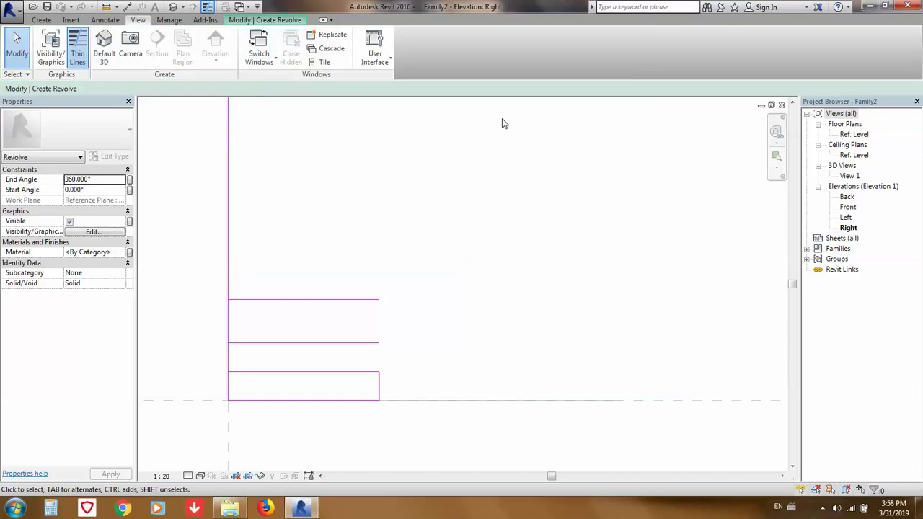
click(326, 62)
click(618, 373)
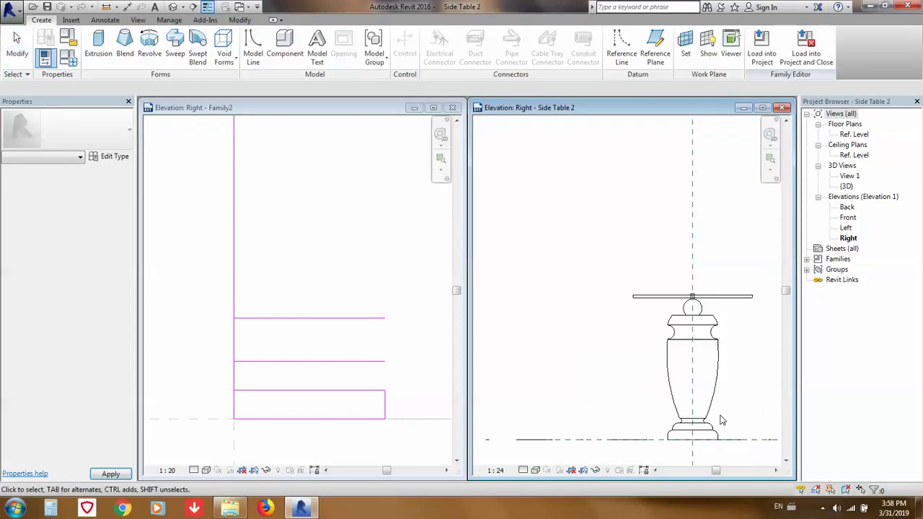
- Zoom in on the pedestal's stepped base in Side Table 2, then reactivate the Family2 view
scroll(720, 415, up, 2)
scroll(641, 324, up, 2)
scroll(639, 311, up, 1)
scroll(638, 313, up, 1)
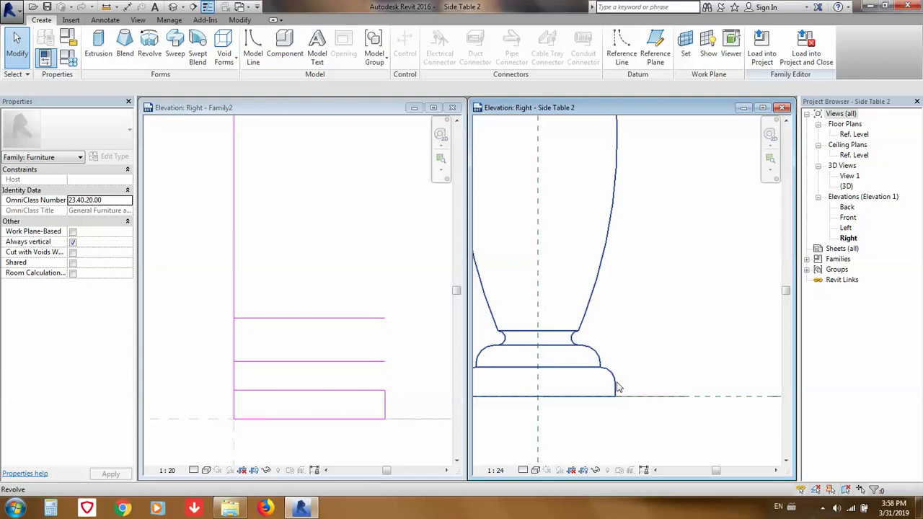
click(392, 393)
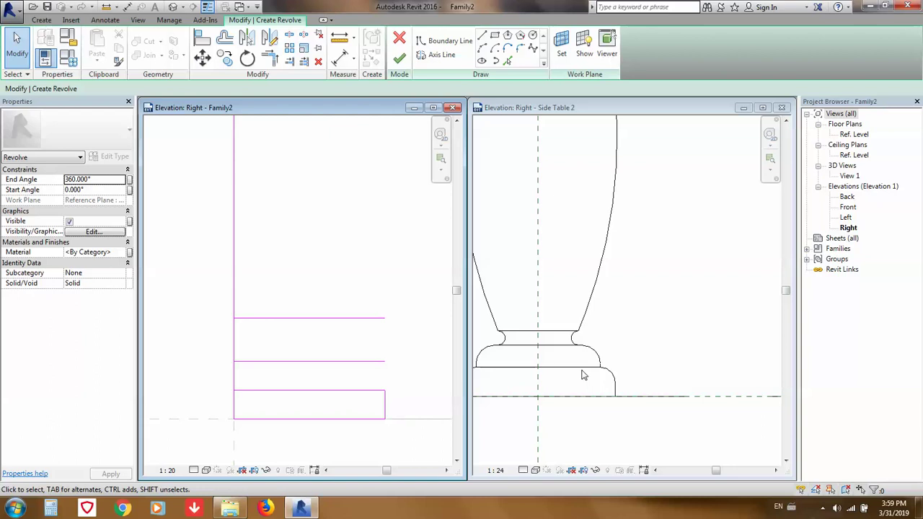
- Join the second line to the base rectangle's side with a 20-radius fillet arc
key(Return)
click(367, 361)
click(380, 391)
click(361, 377)
click(361, 367)
text(2)
key(Return)
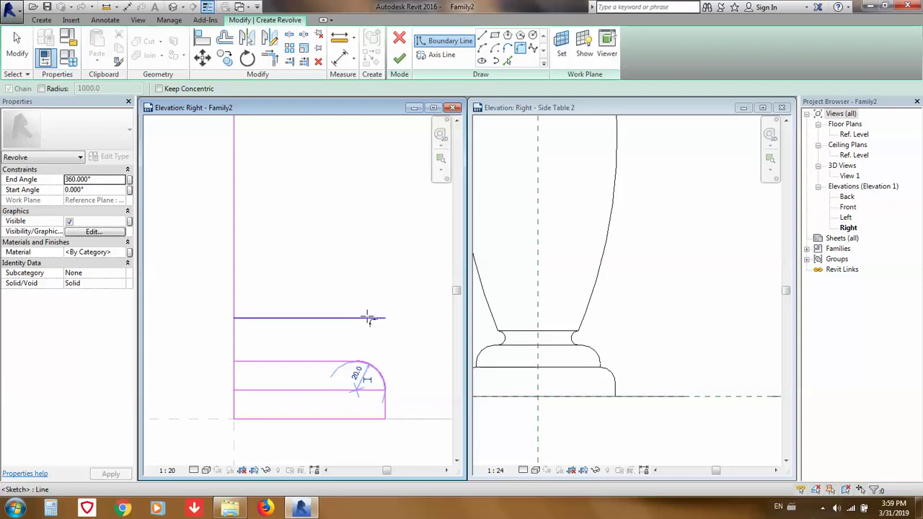
scroll(400, 364, up, 1)
click(400, 364)
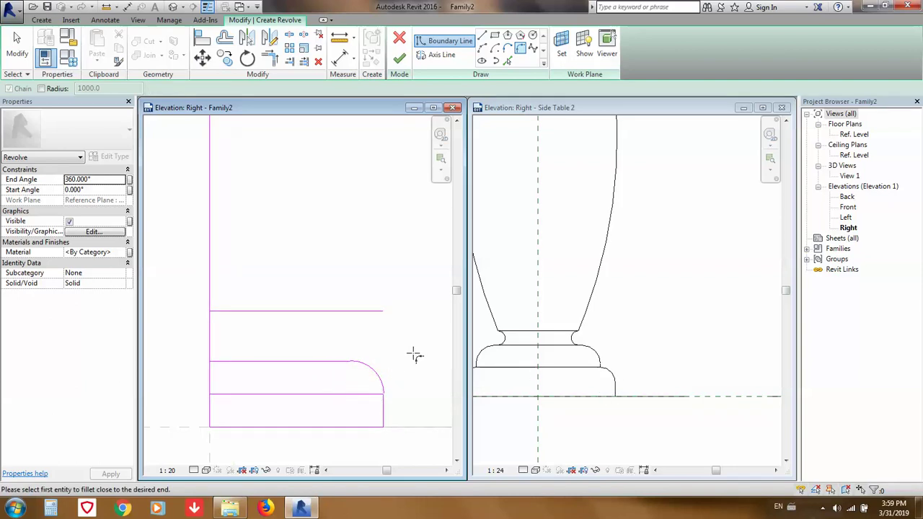
key(Escape)
key(Escape)
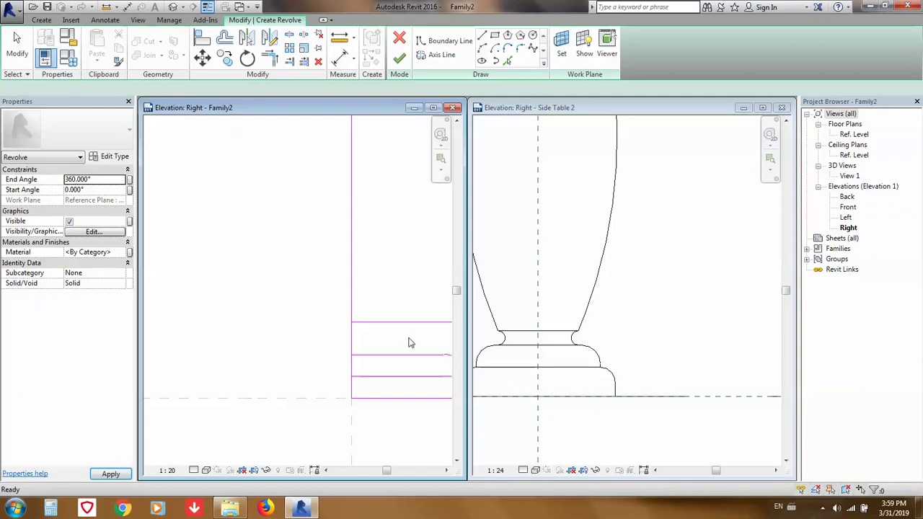
middle_drag(405, 343, 305, 345)
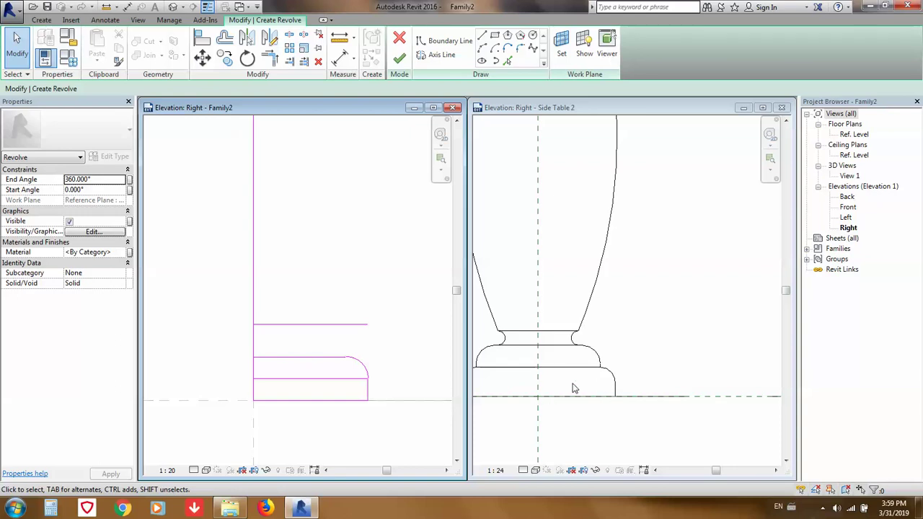
click(620, 390)
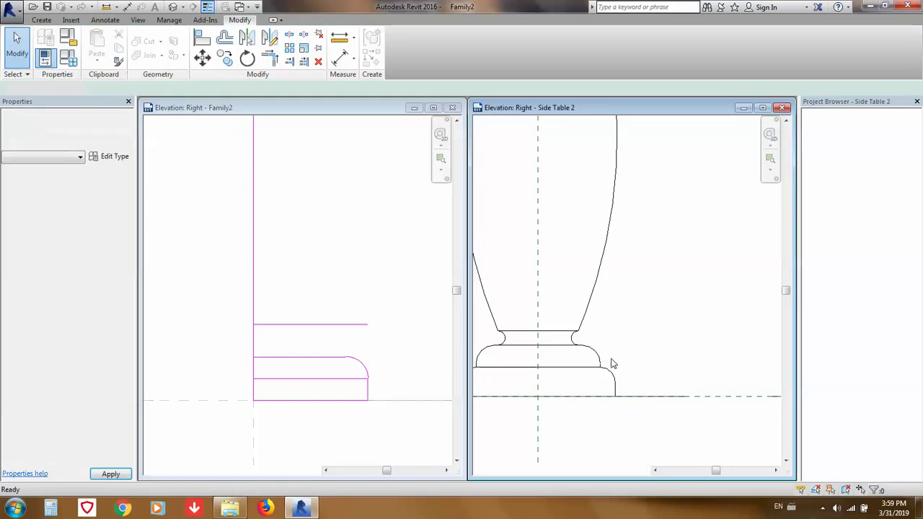
- Set the Family2 view's visual style to Shaded
click(228, 472)
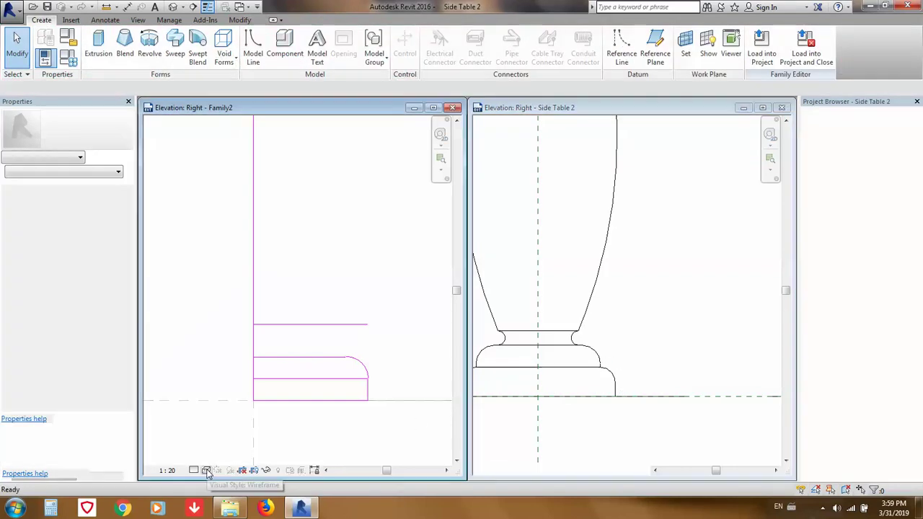
click(207, 469)
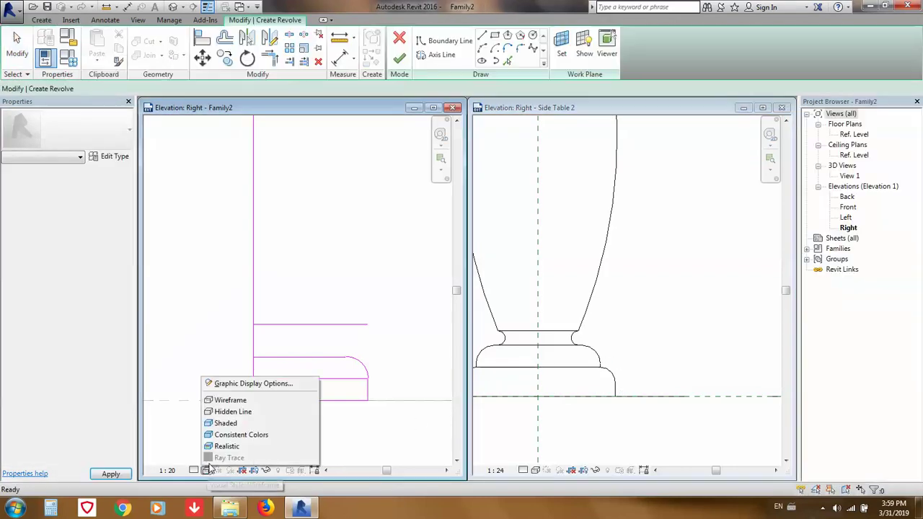
click(224, 424)
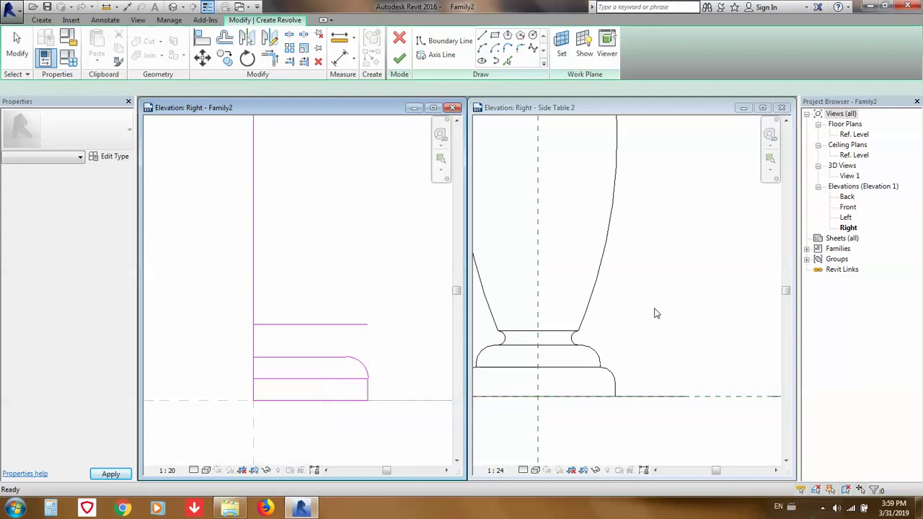
click(649, 330)
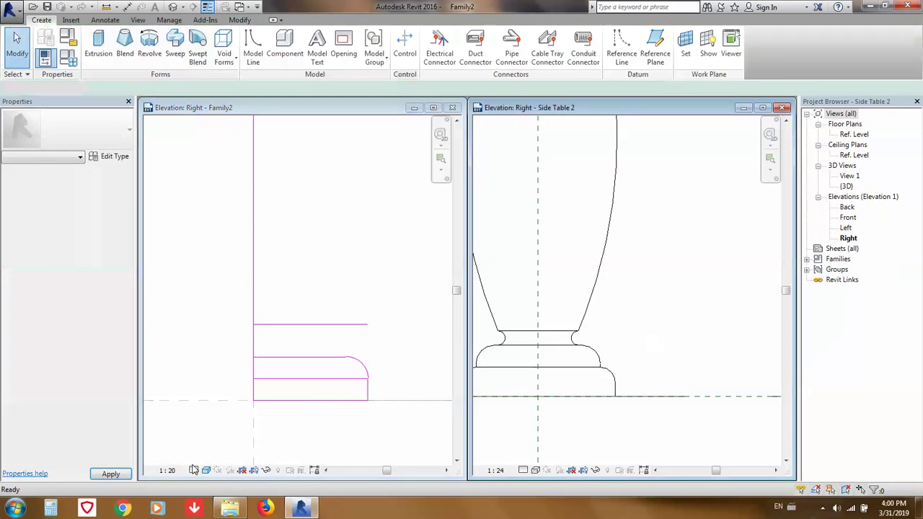
click(194, 469)
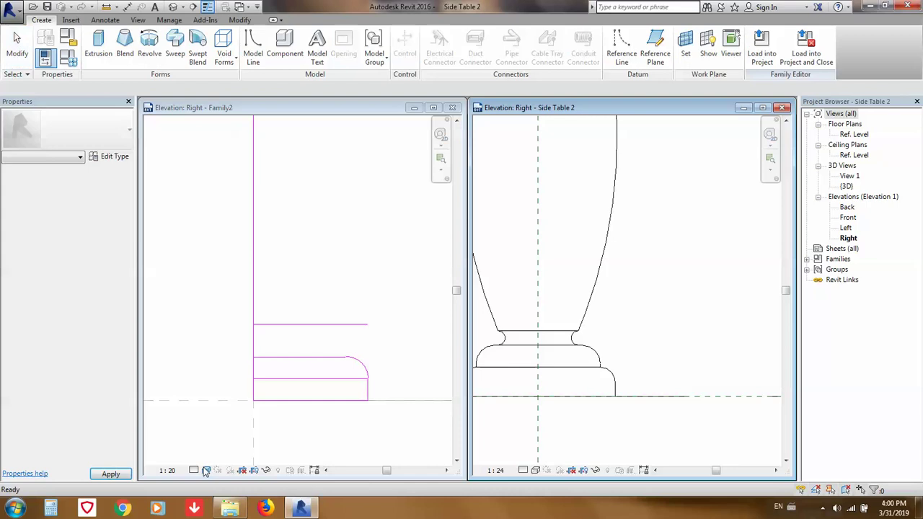
click(207, 472)
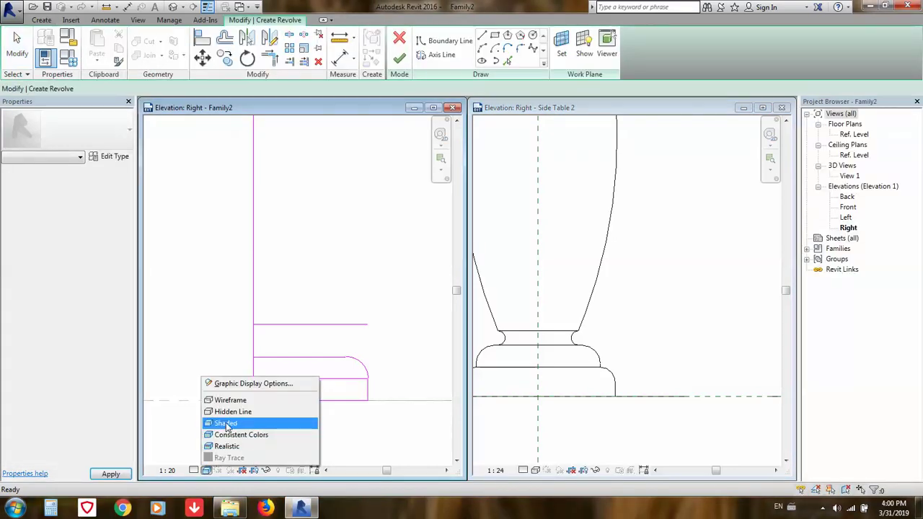
click(225, 423)
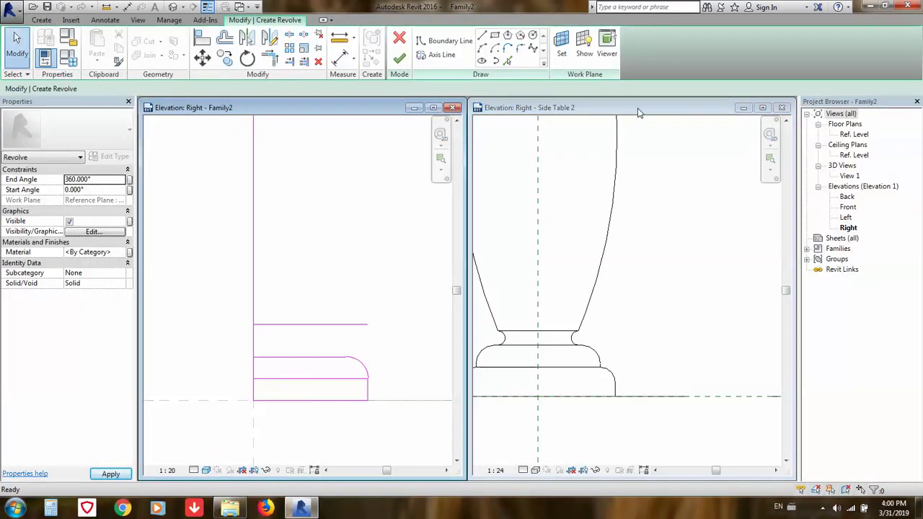
- Cycle Side Table 2's visual style through Shaded and Consistent Colors, ending on Wireframe
click(638, 107)
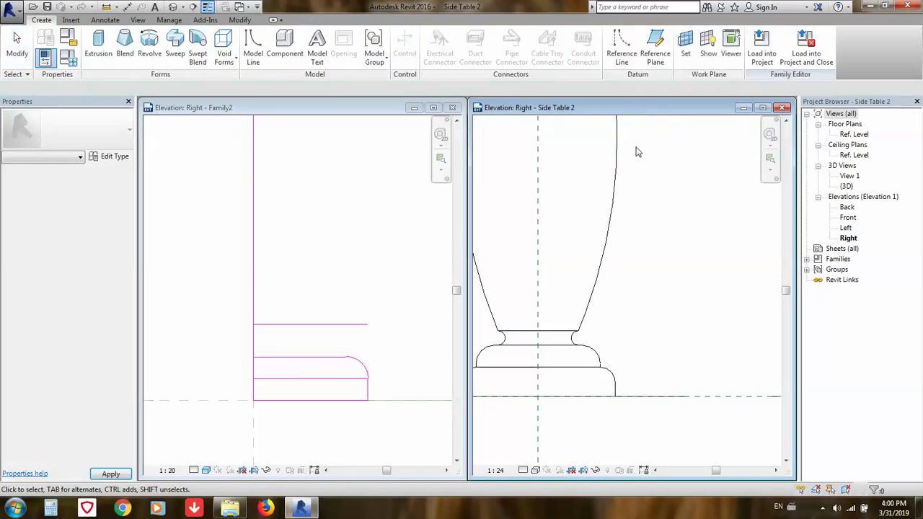
click(536, 470)
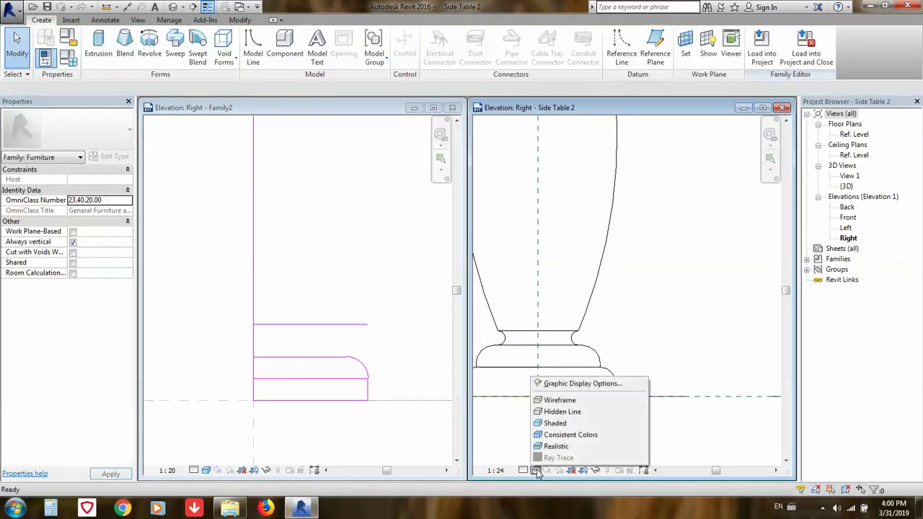
click(554, 431)
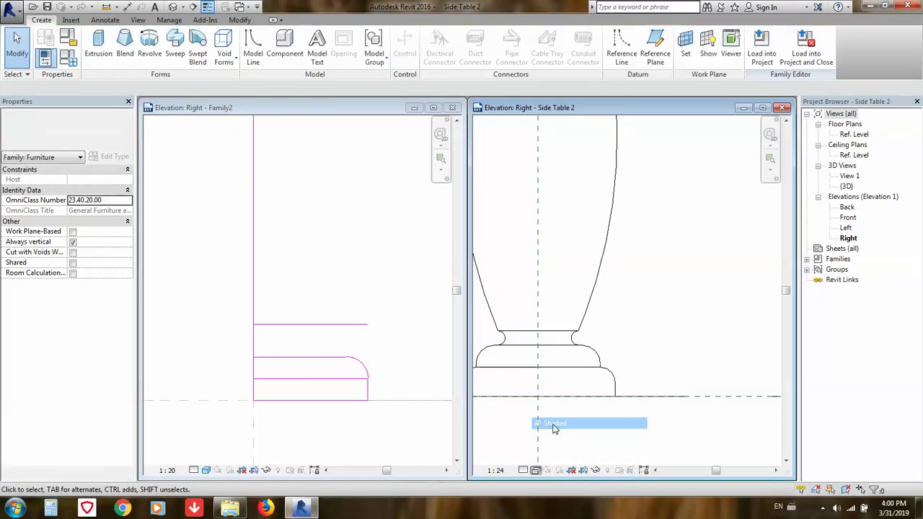
click(536, 470)
click(560, 401)
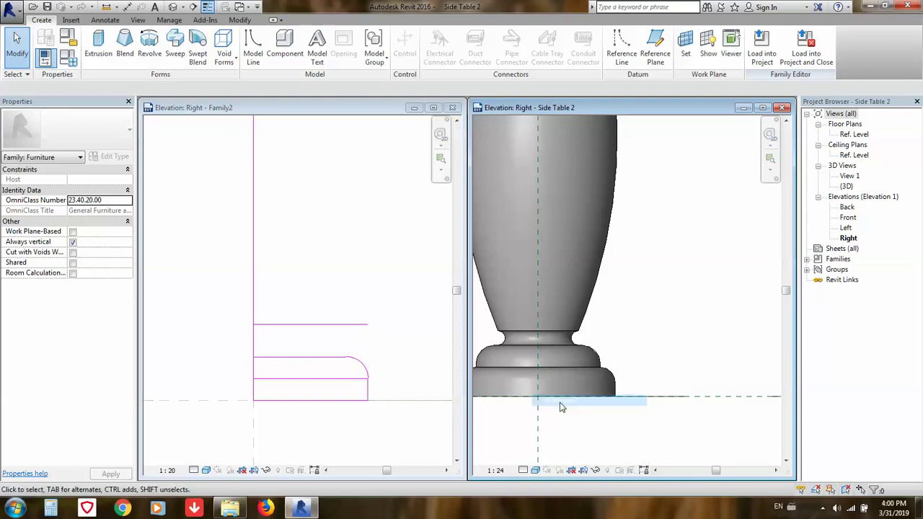
click(536, 470)
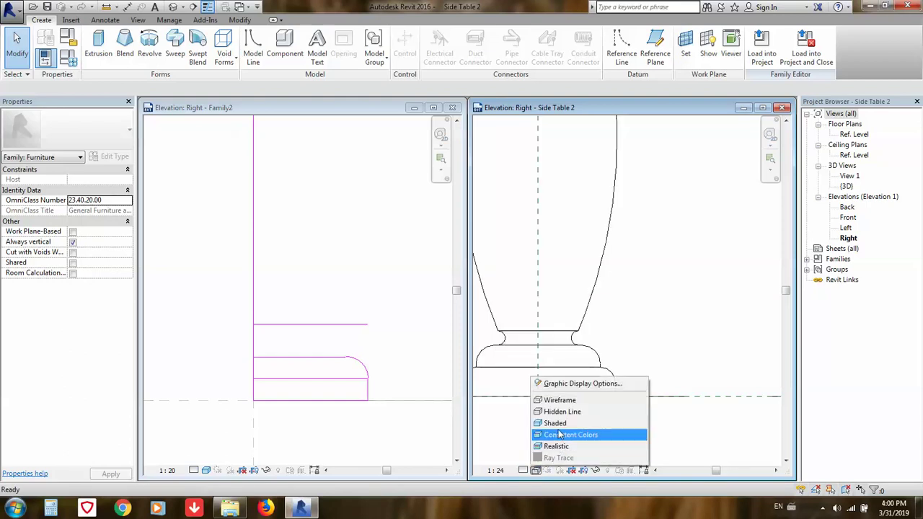
click(556, 424)
click(535, 470)
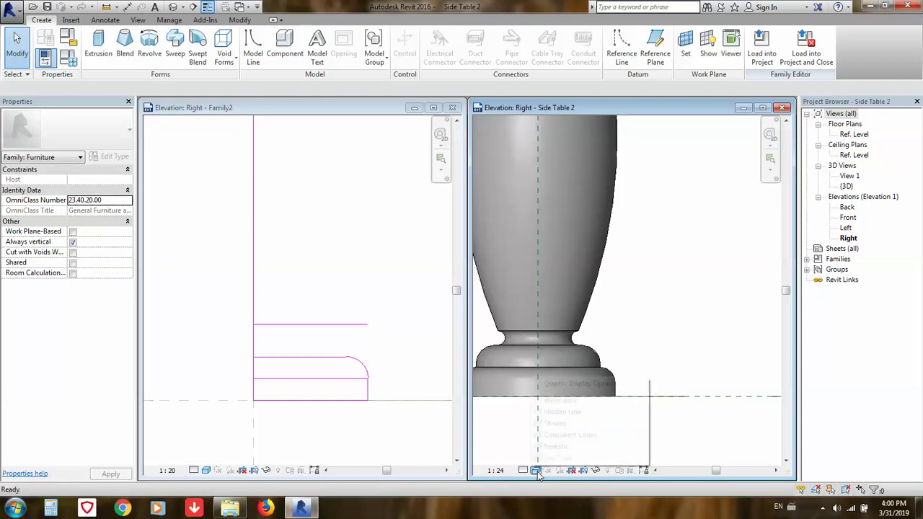
click(564, 437)
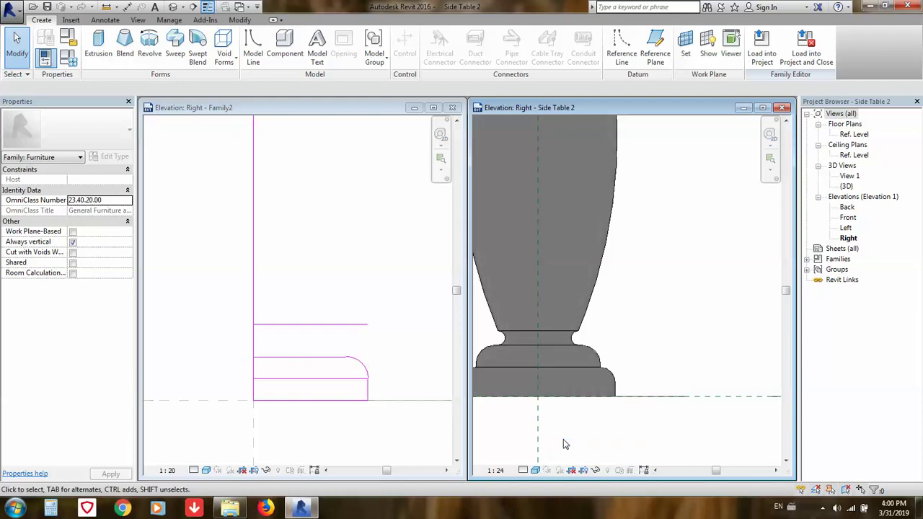
click(536, 470)
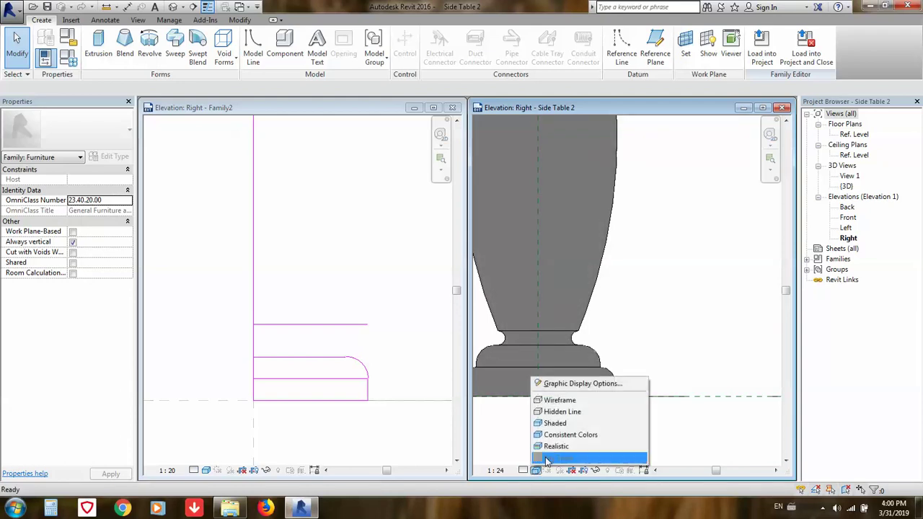
click(560, 400)
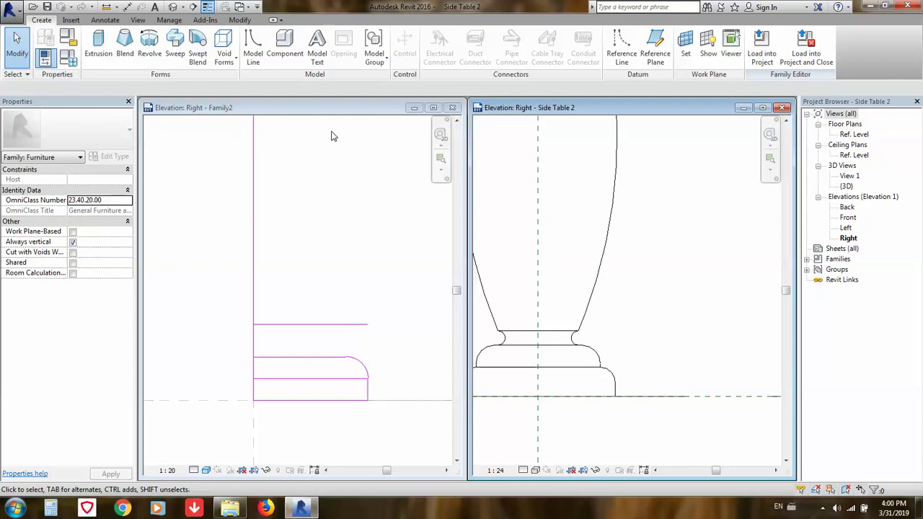
- Draw a vertical boundary line from the rounded step up to the upper horizontal line
click(321, 109)
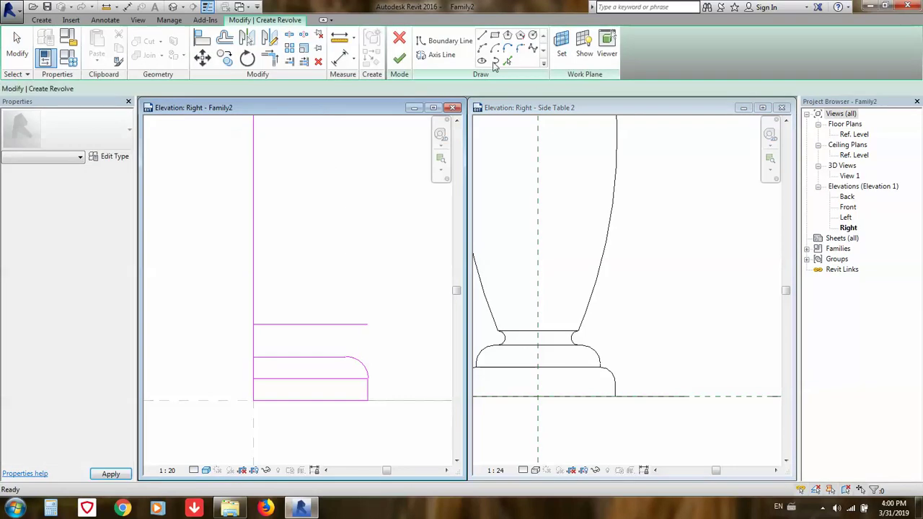
click(347, 355)
click(345, 320)
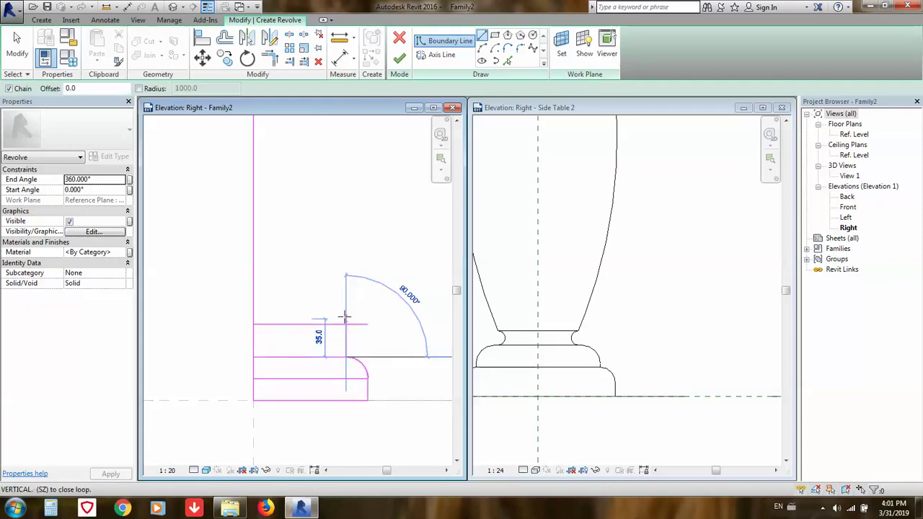
key(Escape)
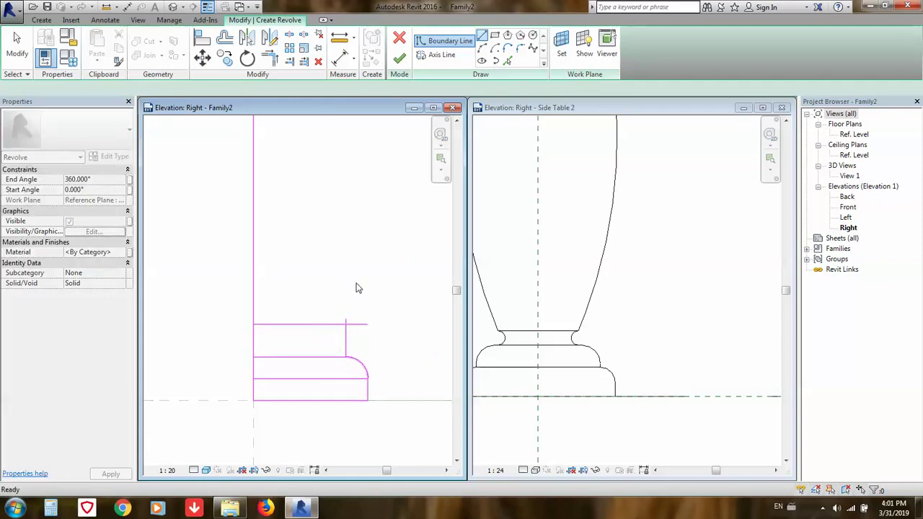
- Try a fillet arc at the new corner, undo it, and exit the fillet tool
click(495, 52)
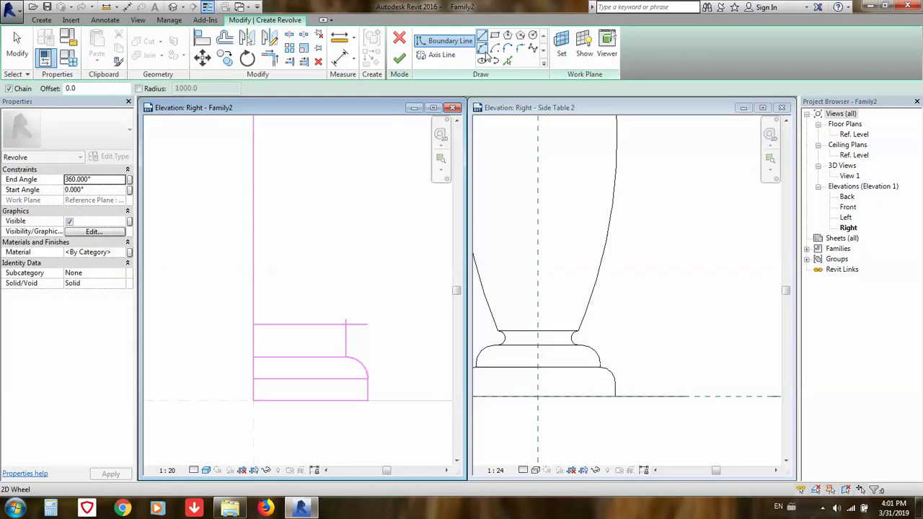
click(521, 51)
click(339, 324)
click(347, 344)
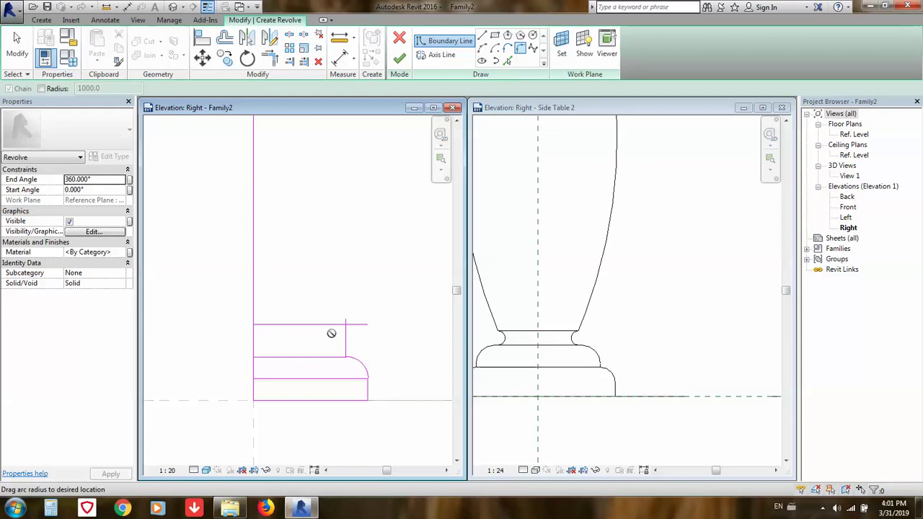
scroll(331, 334, up, 2)
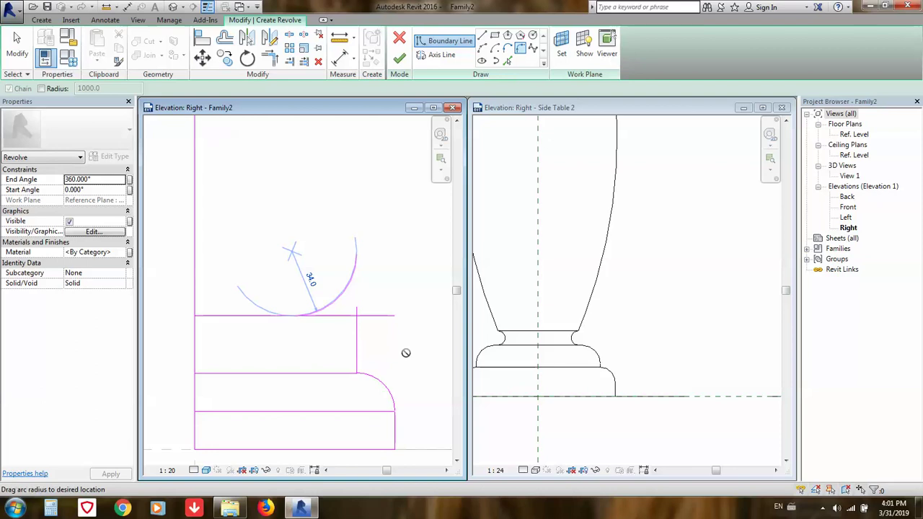
click(364, 307)
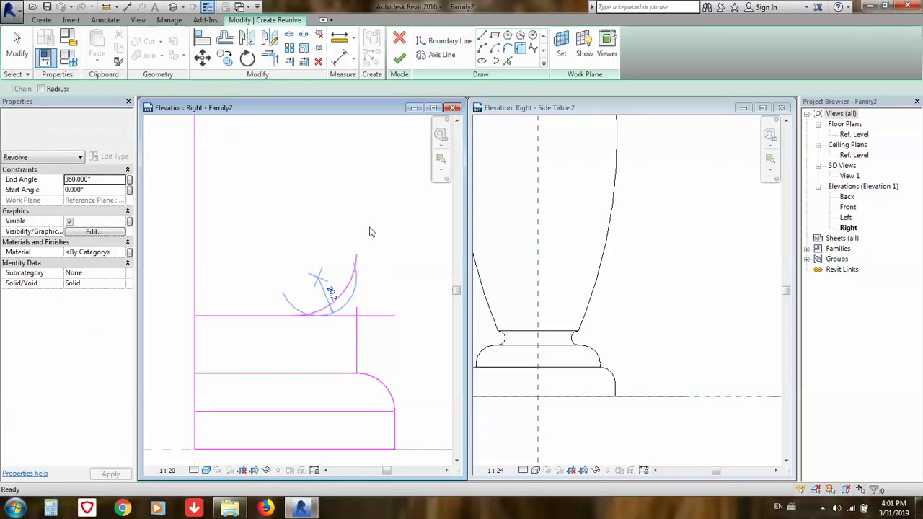
key(ctrl+z)
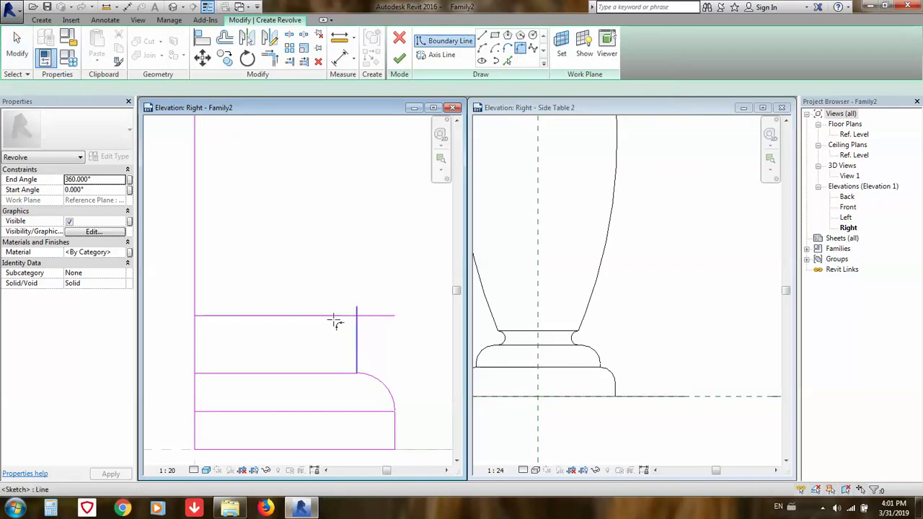
click(298, 316)
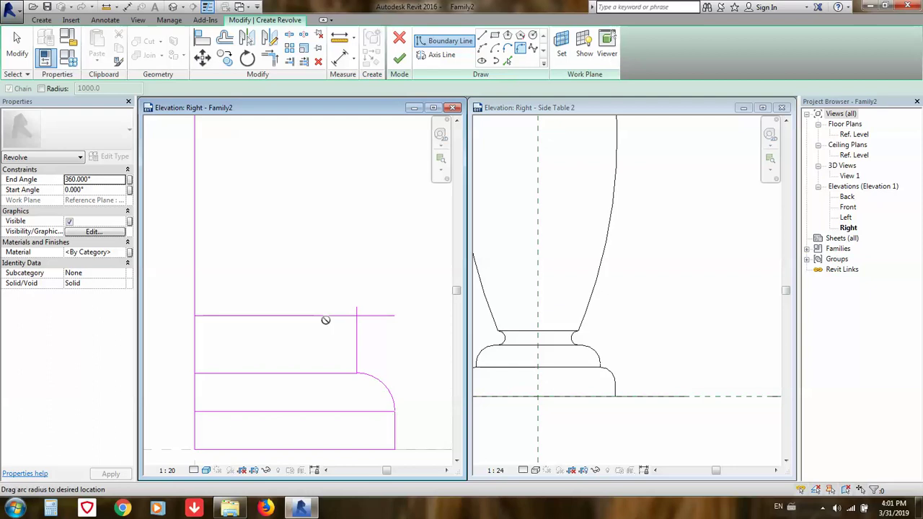
key(Escape)
key(Escape)
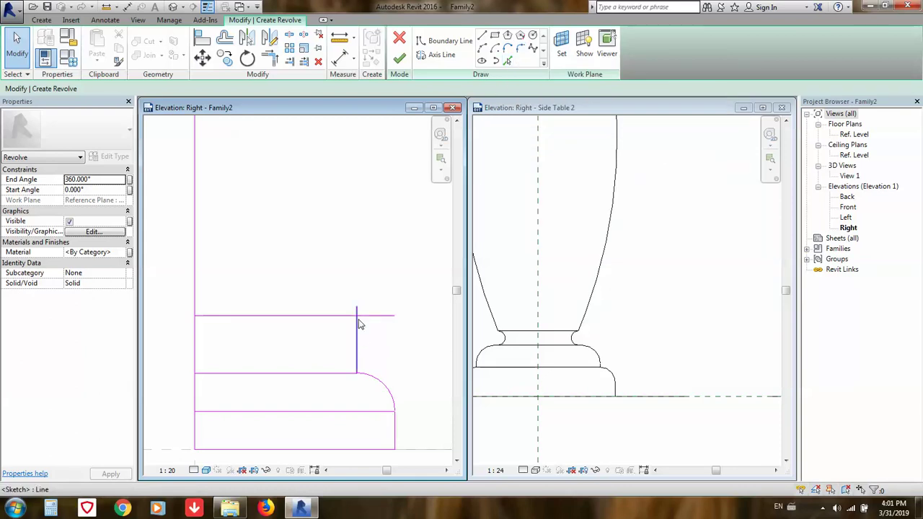
click(269, 60)
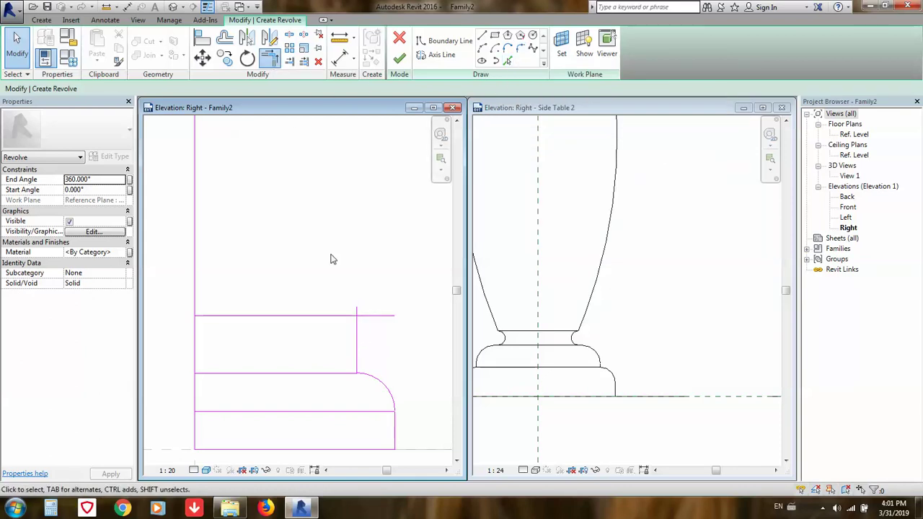
- Trim the top and vertical lines to a corner and round it with a 20 fillet arc
click(356, 318)
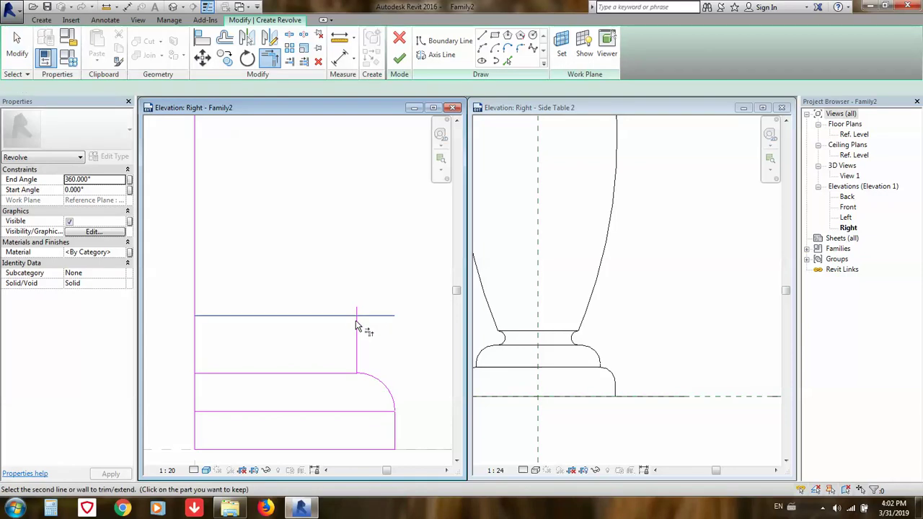
click(356, 326)
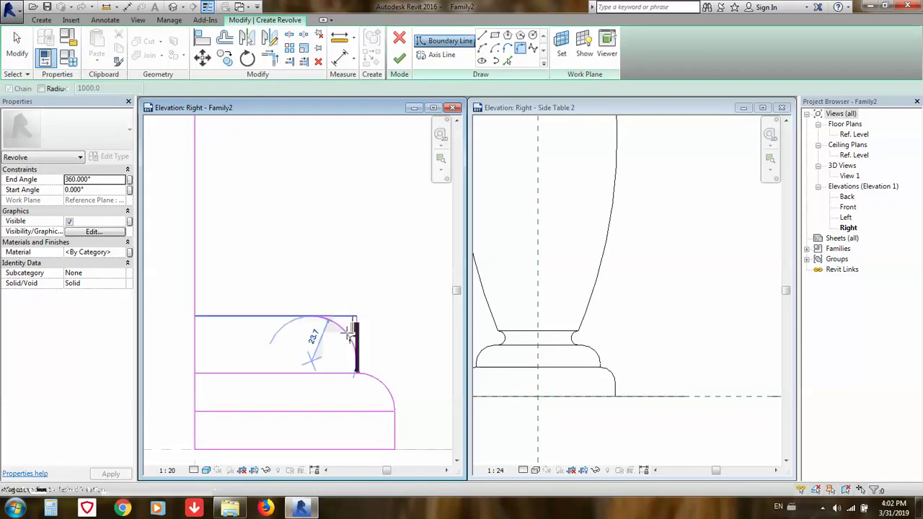
click(353, 330)
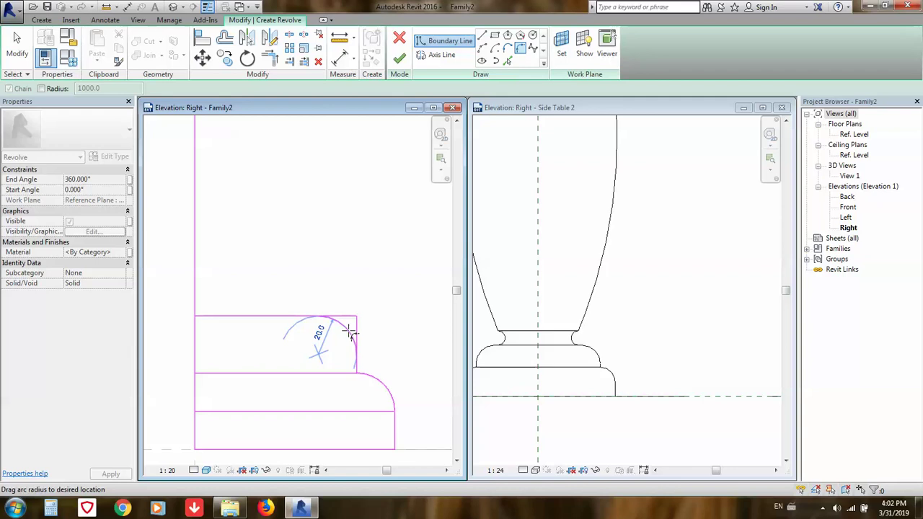
click(349, 331)
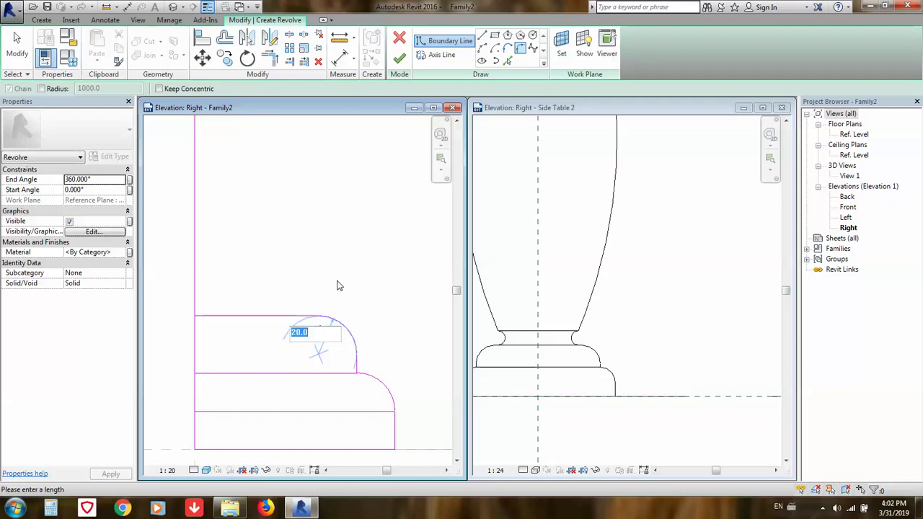
text(30)
key(Return)
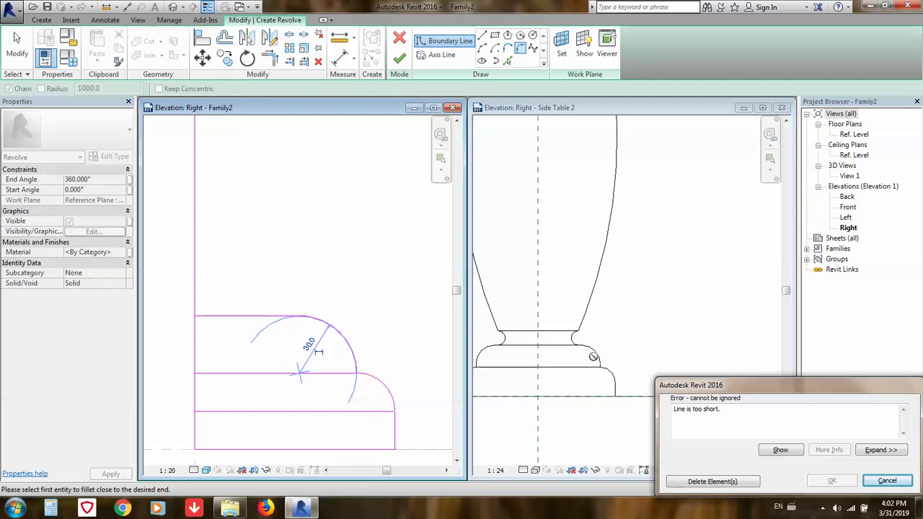
click(886, 481)
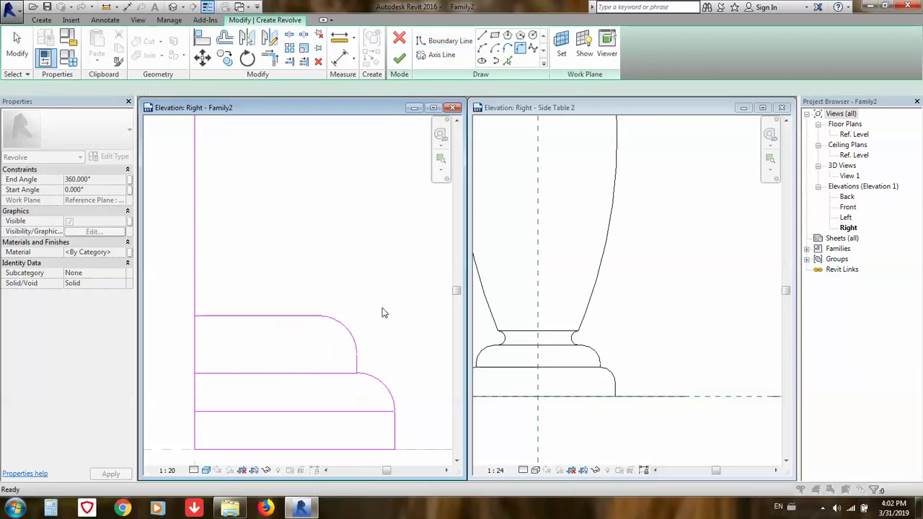
scroll(382, 282, down, 1)
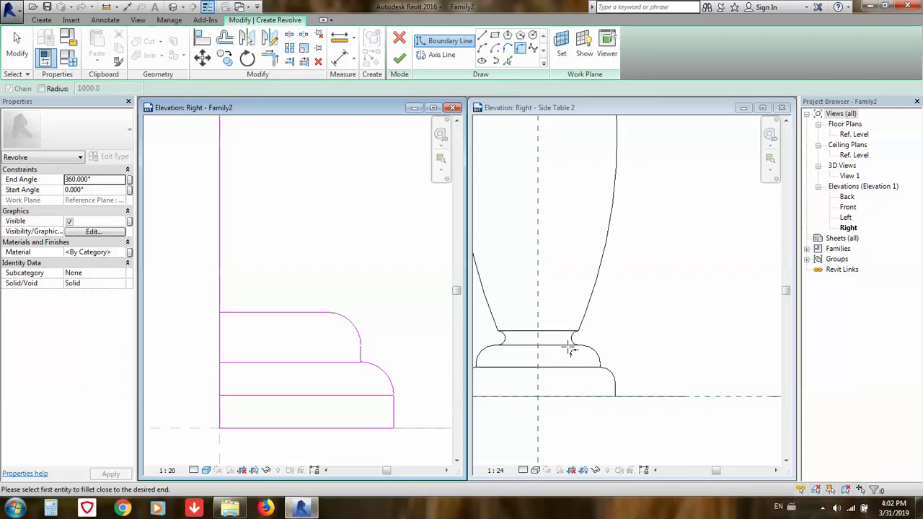
click(507, 61)
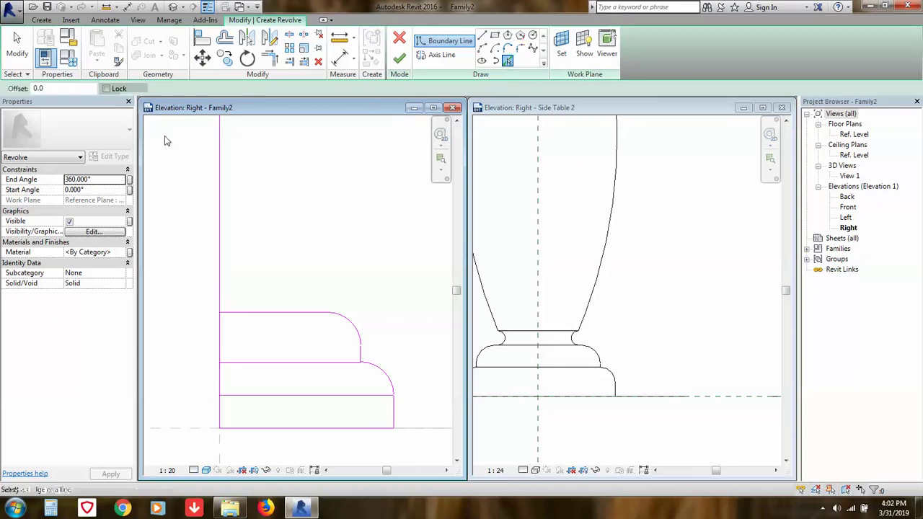
- Add a line offset 20 above the base profile's top edge
drag(73, 88, 12, 88)
text(20)
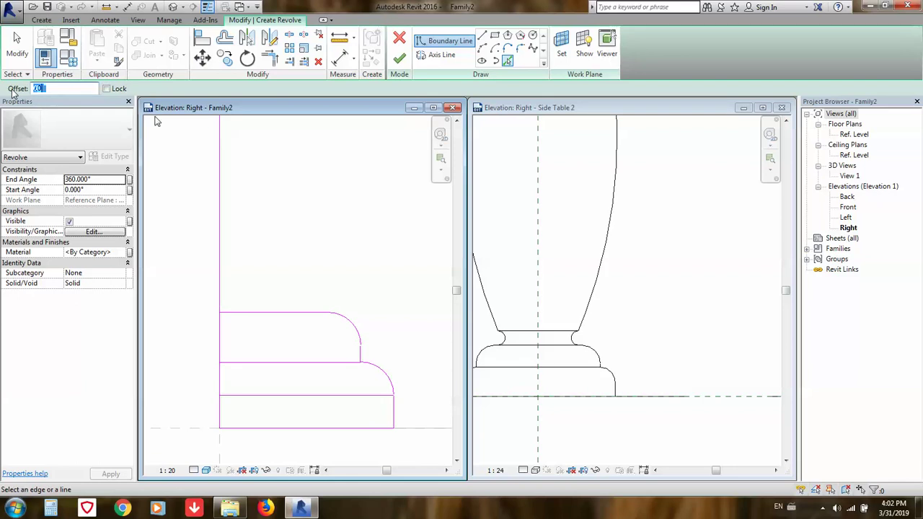
key(Return)
click(274, 315)
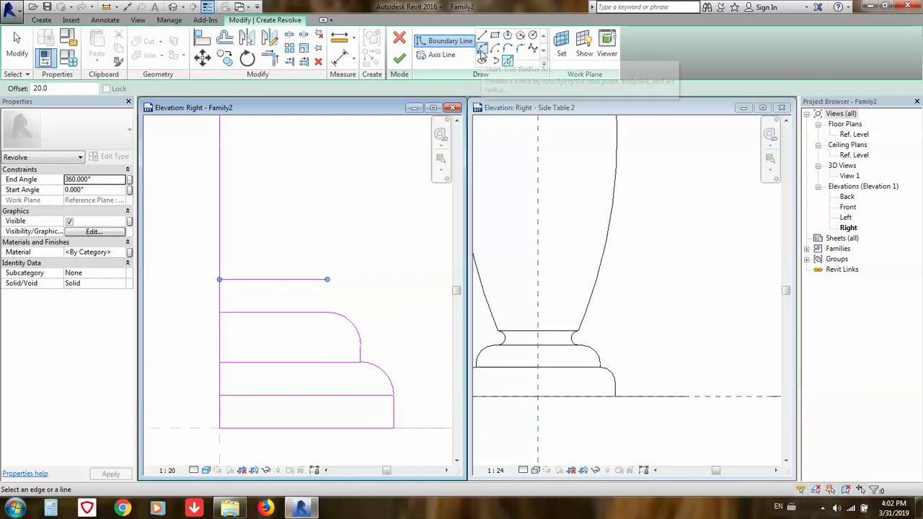
- Draw a 10-radius tangent arc at the upper line's end, forming a small cove
click(482, 48)
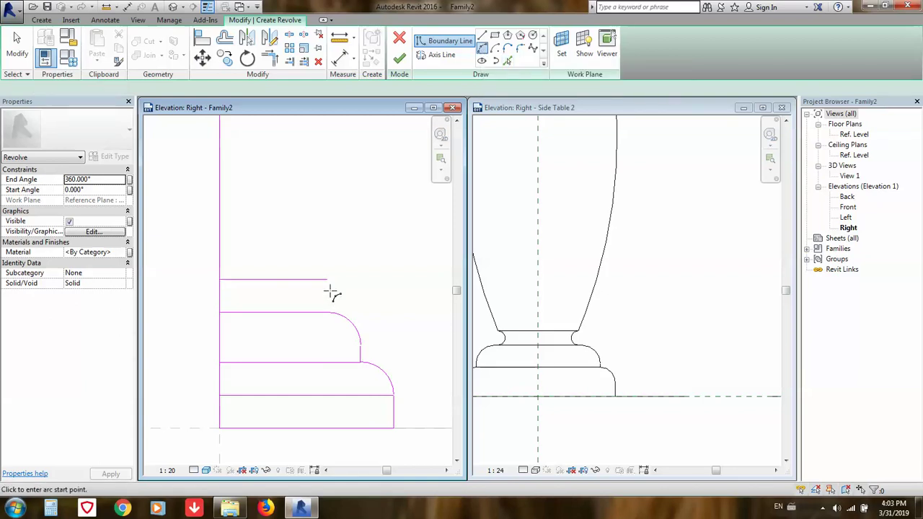
click(328, 280)
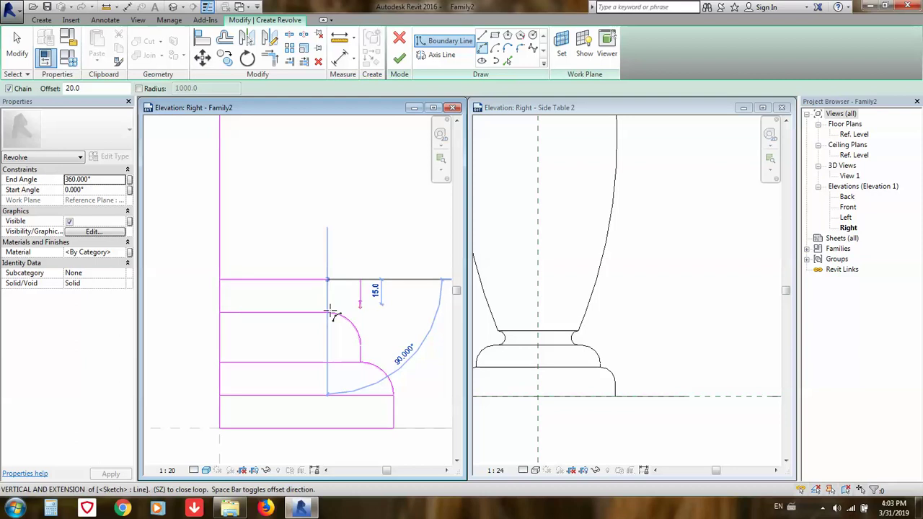
key(Escape)
key(Escape)
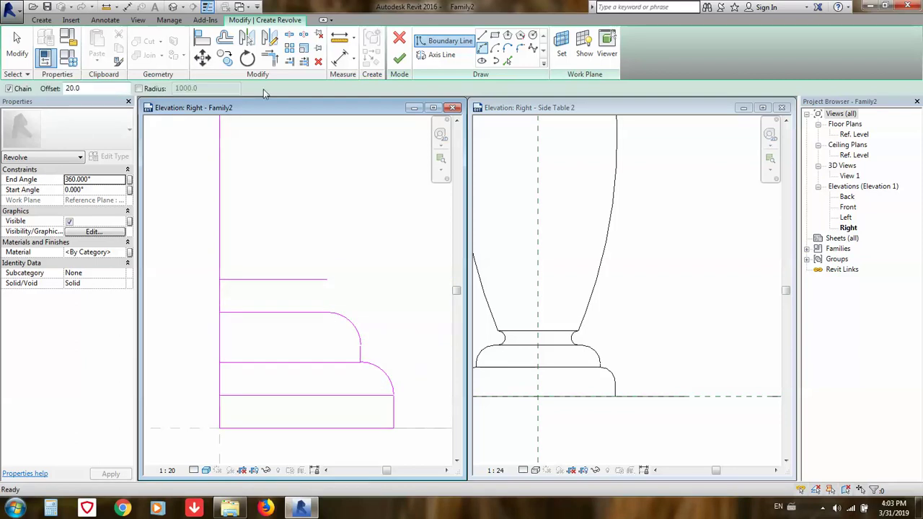
drag(98, 88, 51, 92)
click(16, 55)
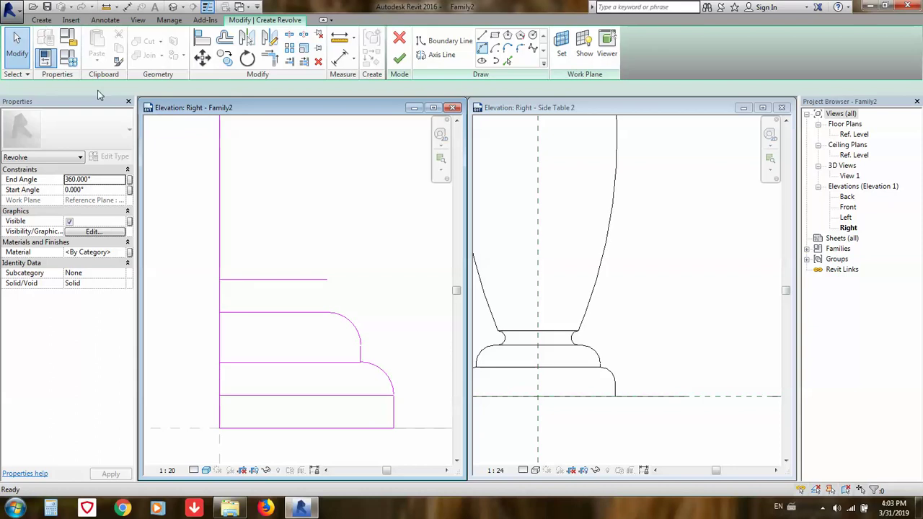
key(Return)
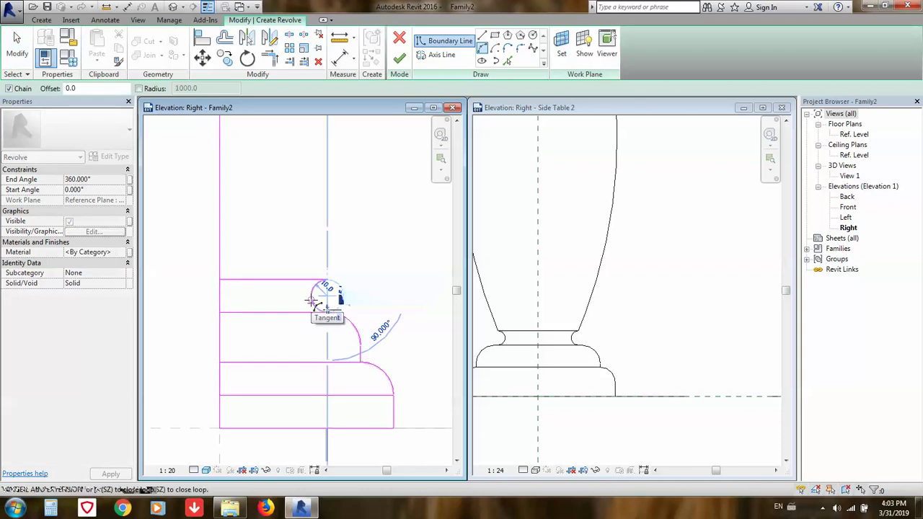
scroll(307, 298, up, 2)
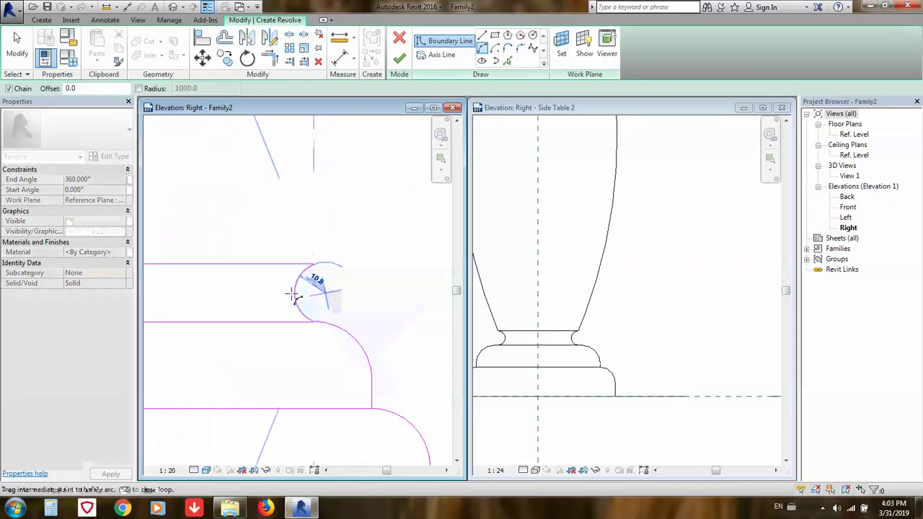
click(285, 292)
scroll(356, 253, down, 1)
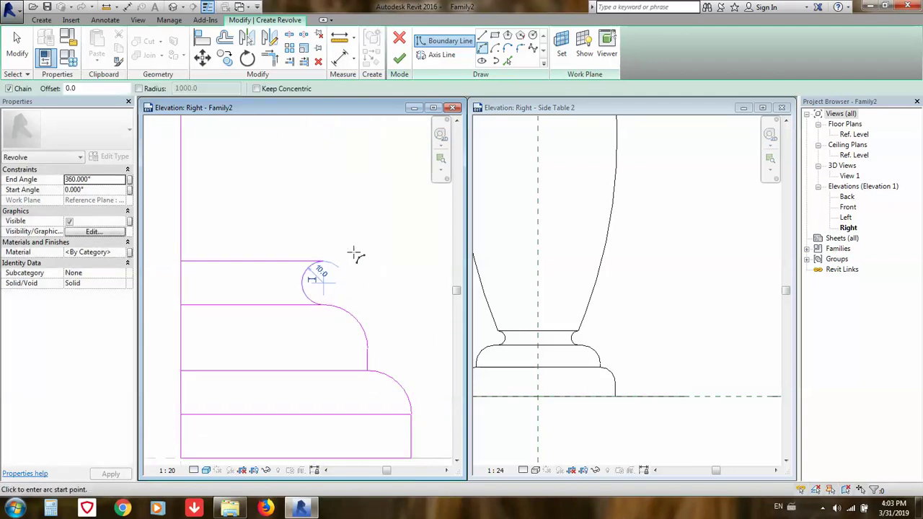
scroll(355, 254, down, 1)
key(Escape)
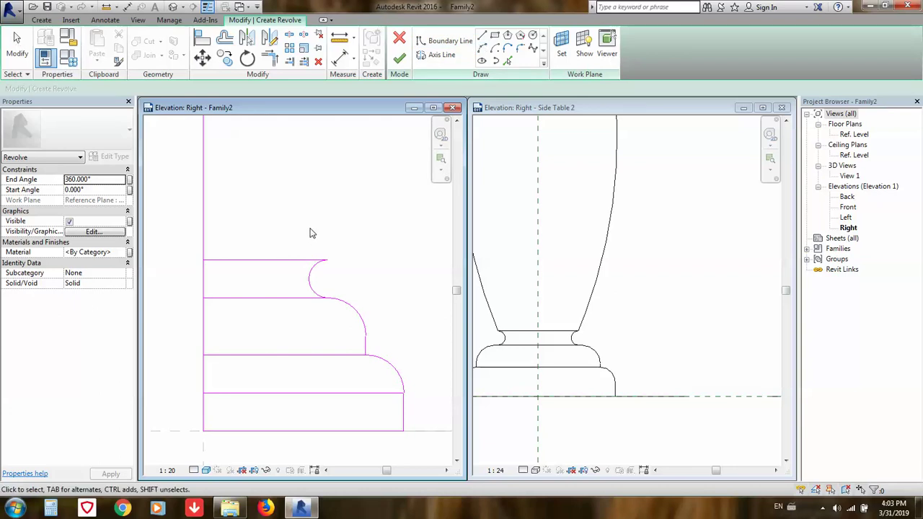
scroll(319, 241, down, 3)
scroll(320, 242, down, 1)
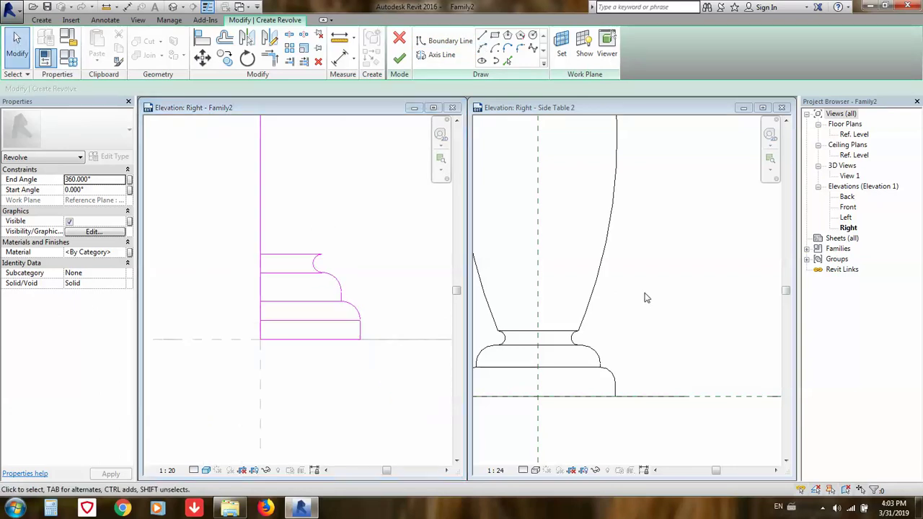
click(652, 309)
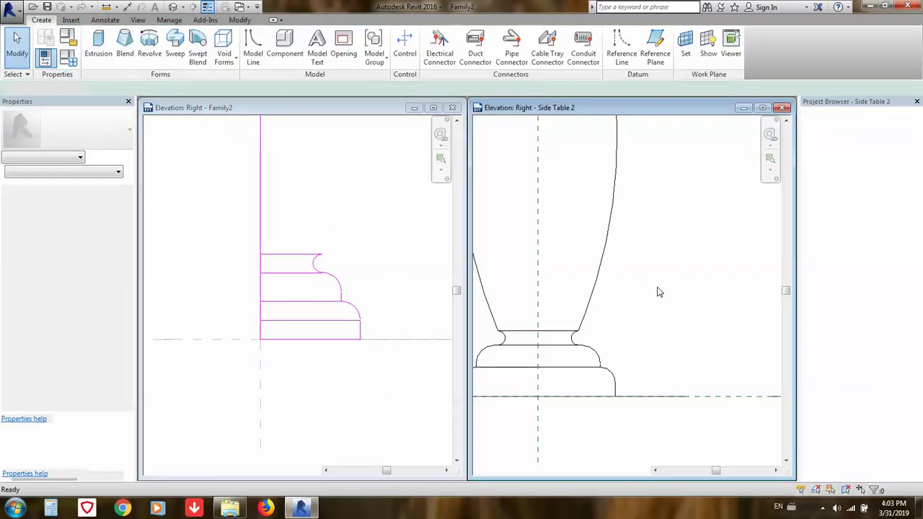
scroll(651, 265, up, 1)
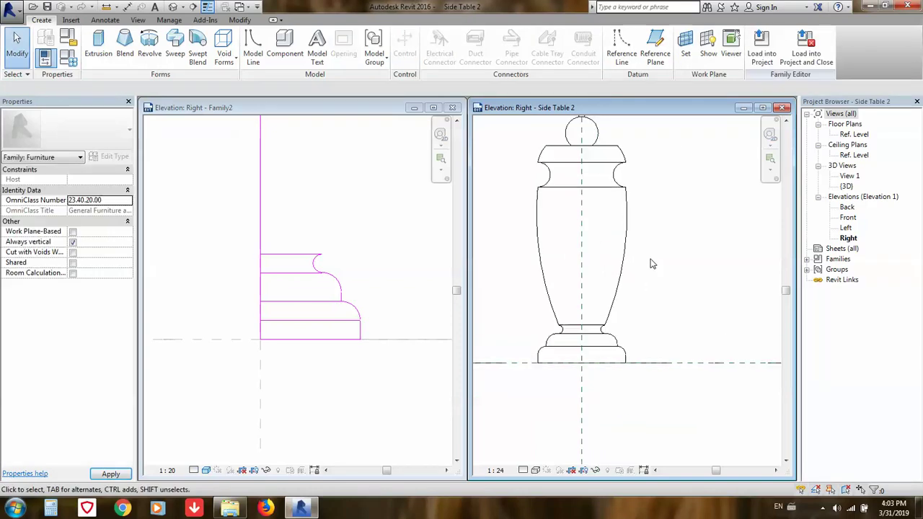
click(364, 258)
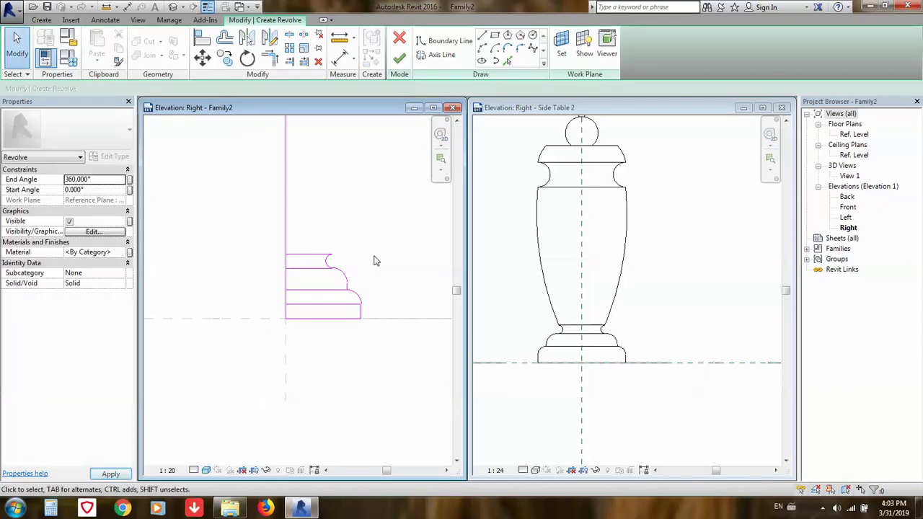
scroll(366, 329, down, 2)
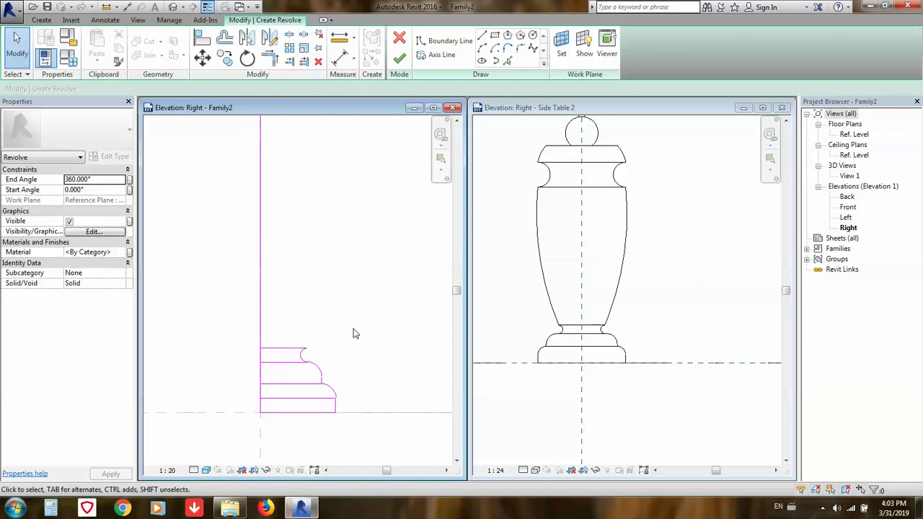
scroll(350, 340, up, 1)
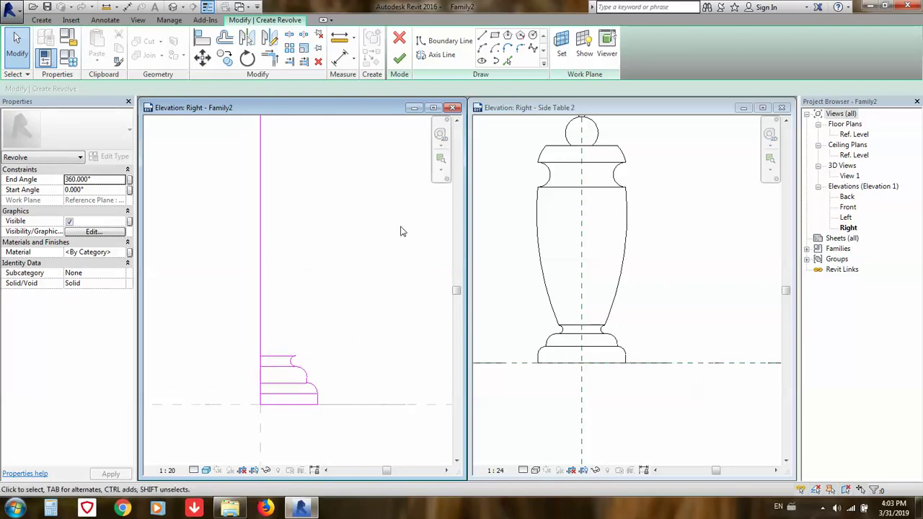
- Pick a horizontal line offset 330 above the base top
click(509, 62)
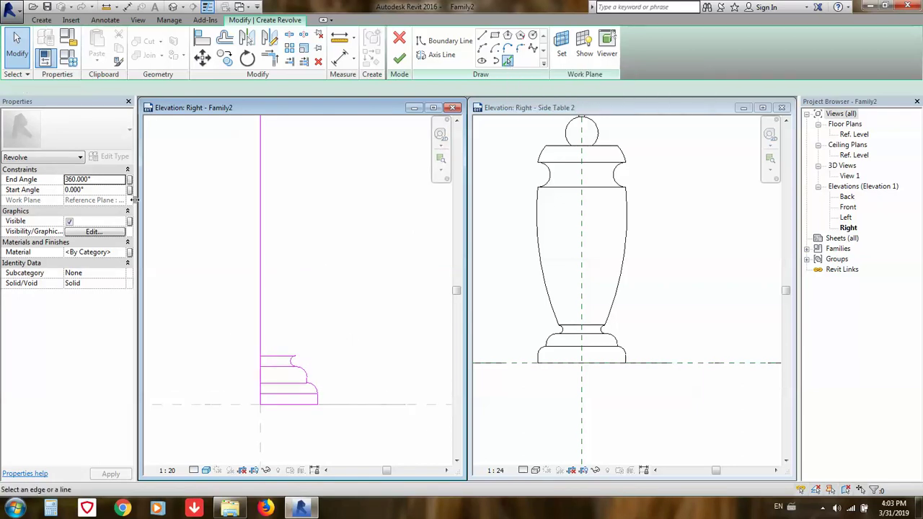
click(65, 88)
text(33)
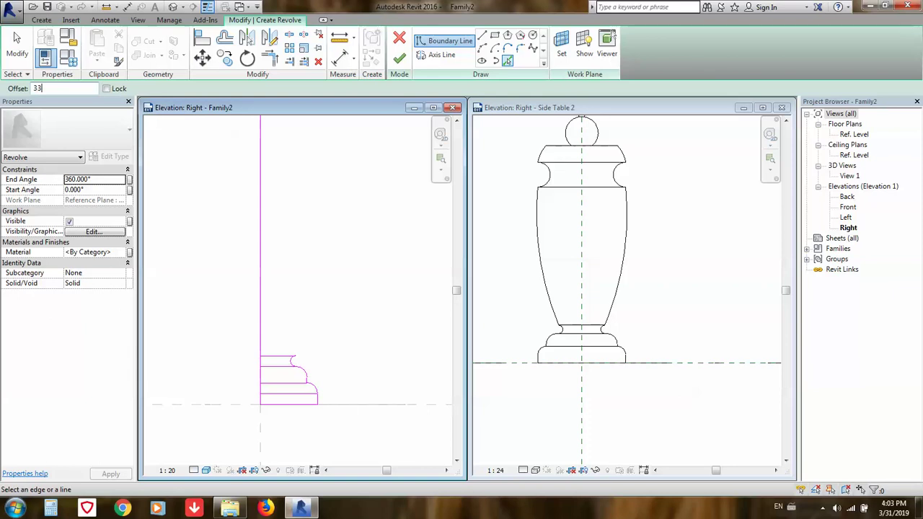
text(0)
key(Return)
click(286, 359)
click(569, 208)
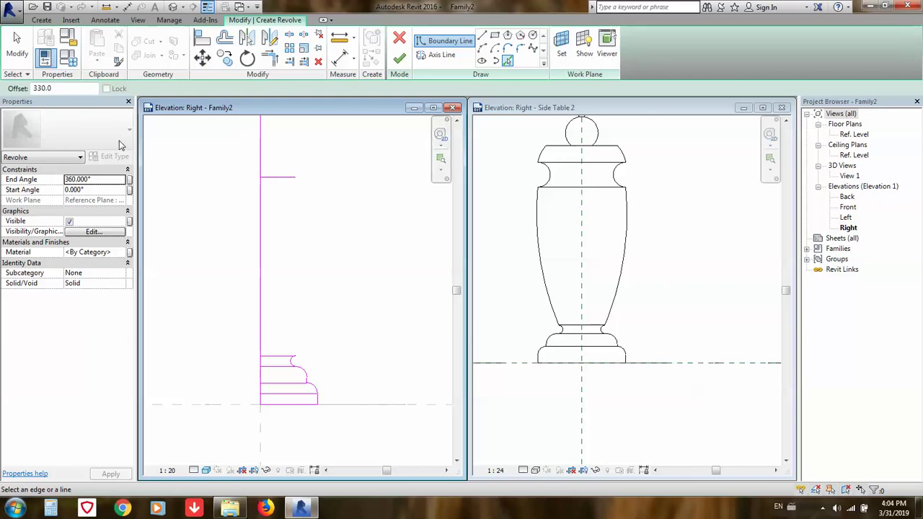
- Pick a vertical line offset 105 out from the axis line
drag(71, 88, 29, 88)
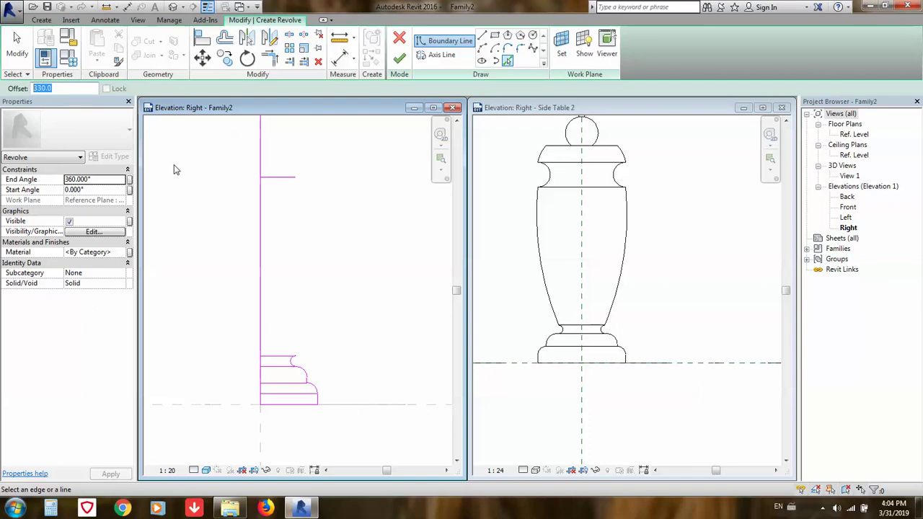
text(105)
click(261, 207)
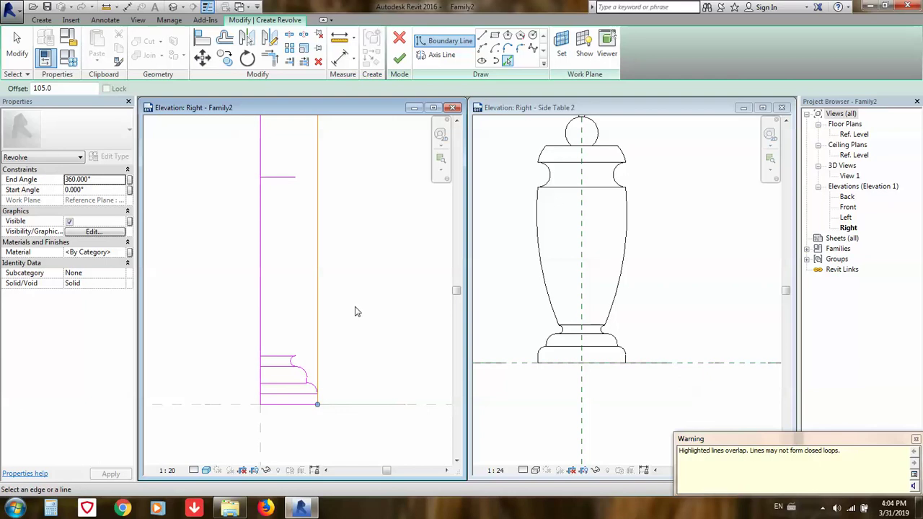
key(Escape)
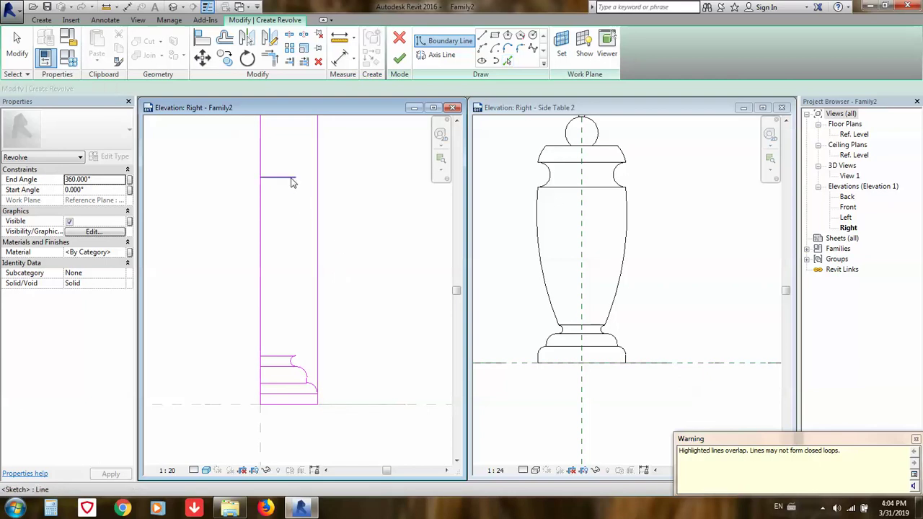
key(Escape)
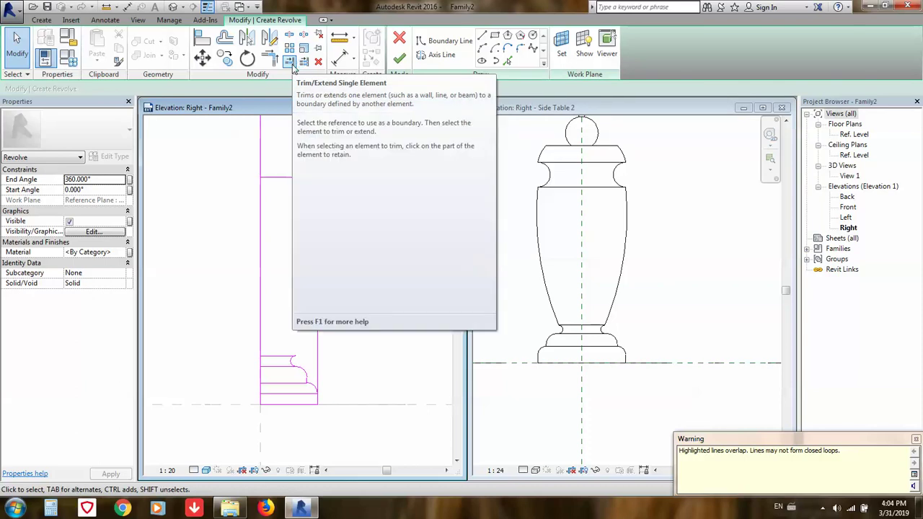
- Extend the top line to the temporary vertical line, then delete that vertical line
click(289, 62)
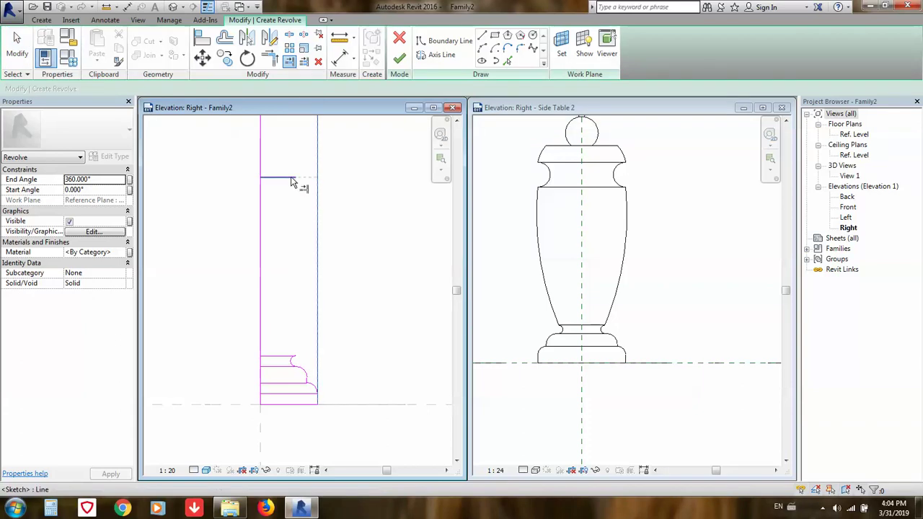
click(291, 180)
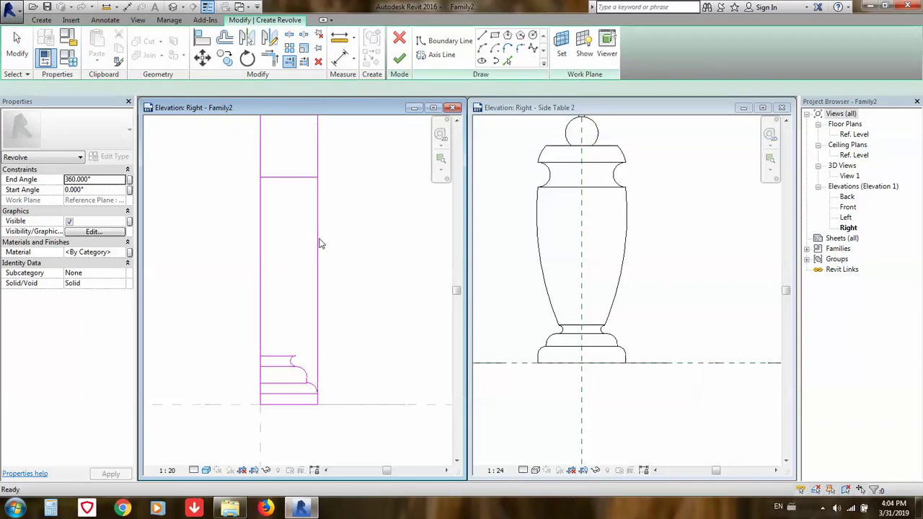
click(321, 244)
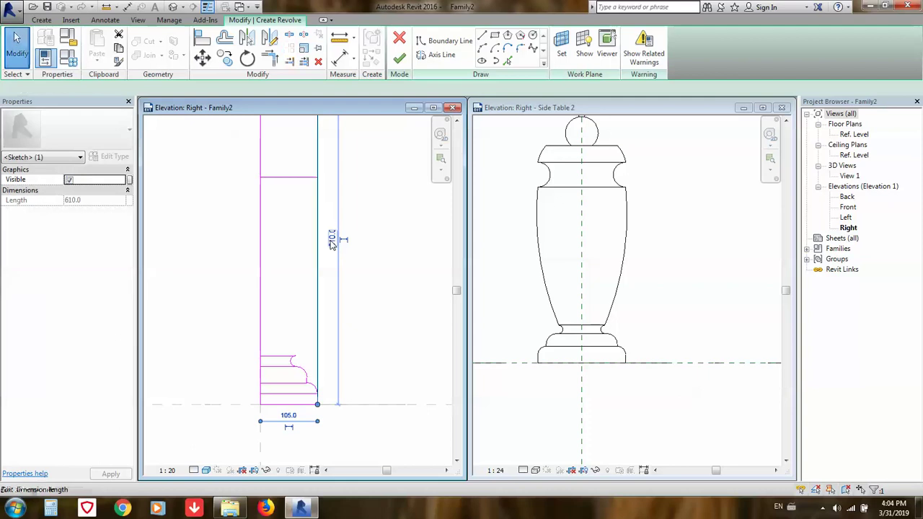
key(Delete)
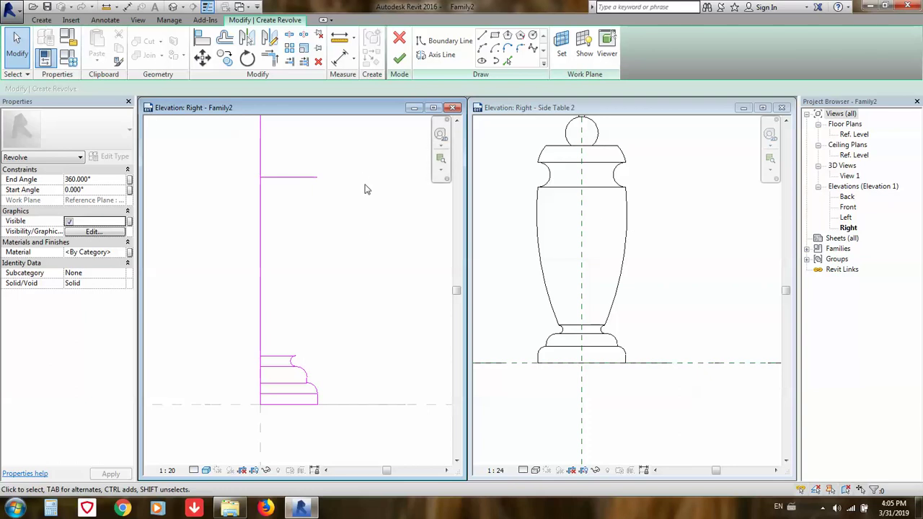
scroll(360, 242, down, 2)
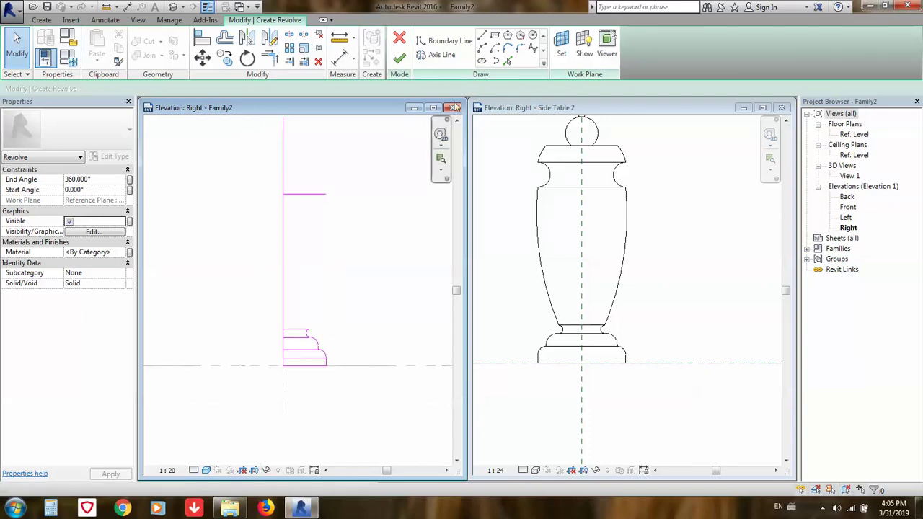
- Draw a gentle outward arc from the top line's end down to the base notch
click(482, 48)
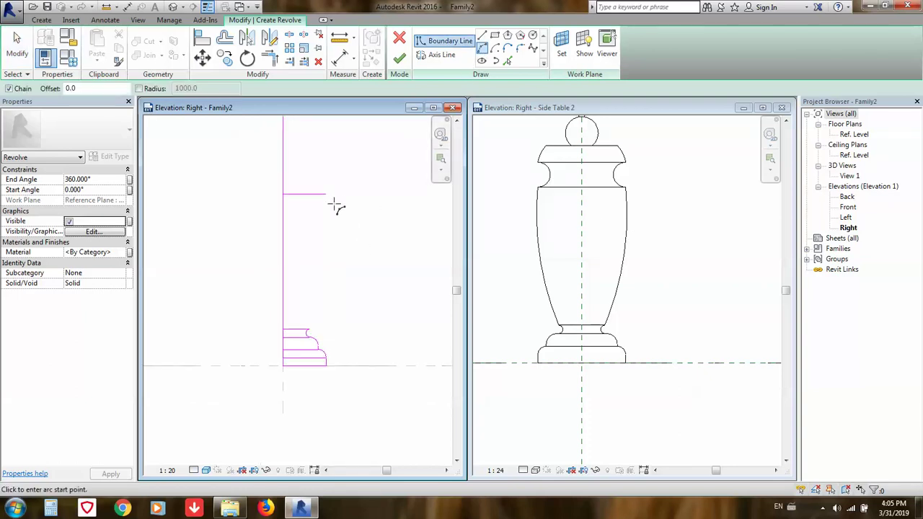
click(326, 193)
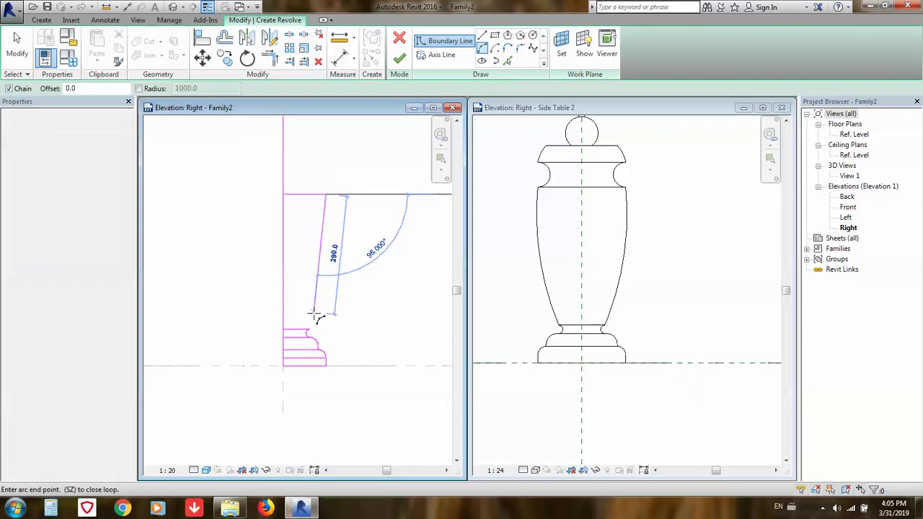
scroll(313, 319, up, 1)
scroll(311, 333, up, 2)
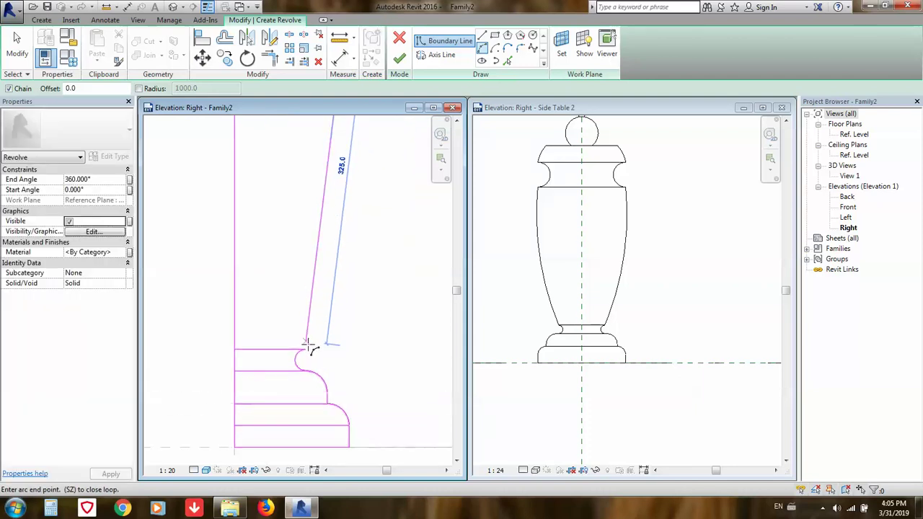
click(308, 332)
scroll(330, 309, down, 2)
scroll(332, 293, down, 2)
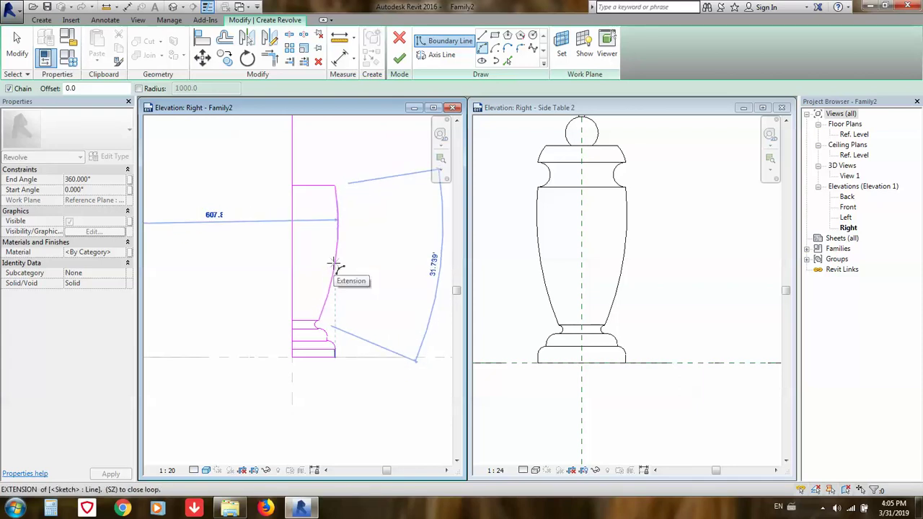
click(335, 263)
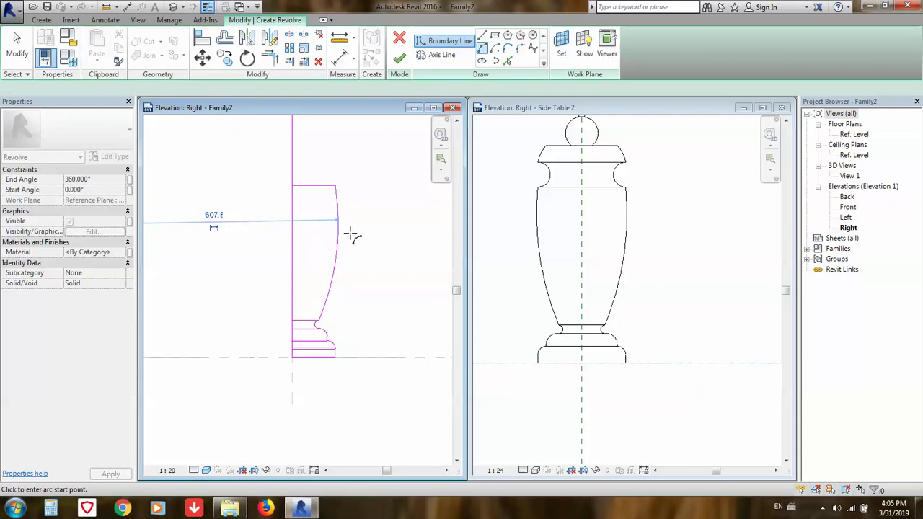
scroll(351, 234, up, 1)
key(Escape)
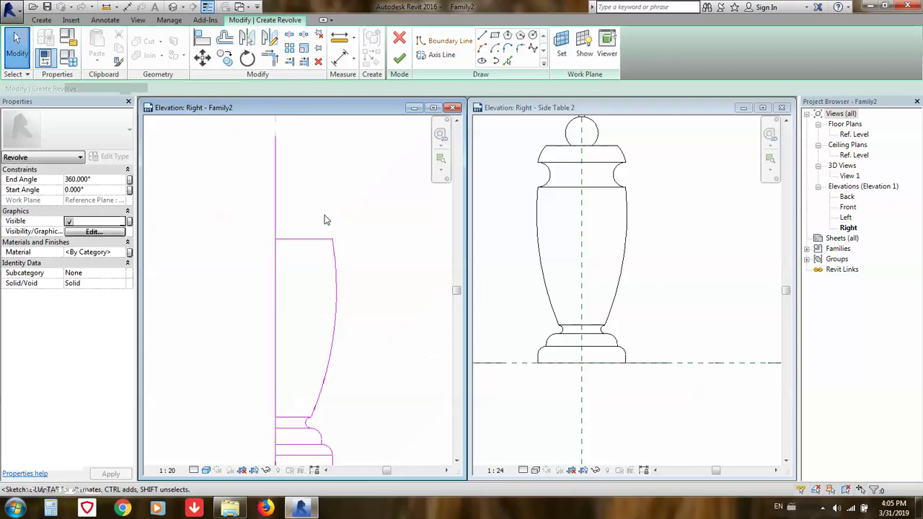
- Add an offset line above the shaft top and a 60-long vertical line down to it
click(507, 59)
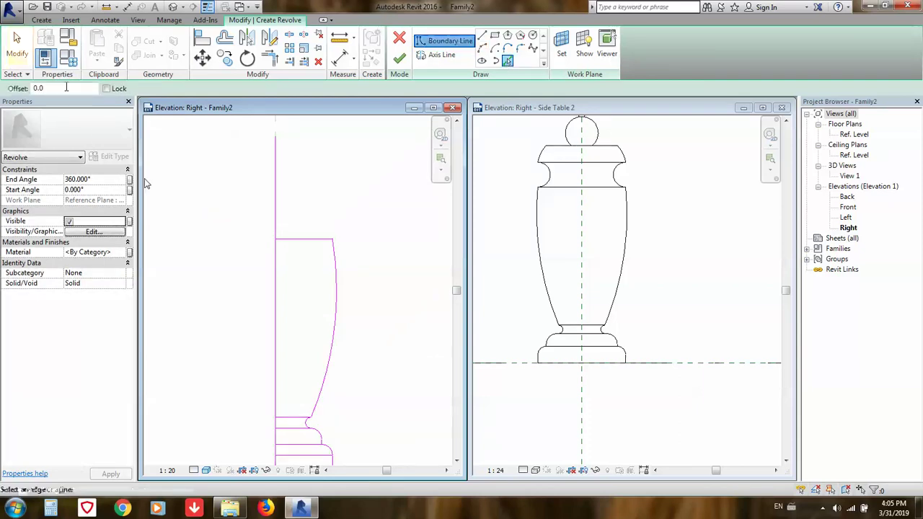
drag(20, 92, 10, 99)
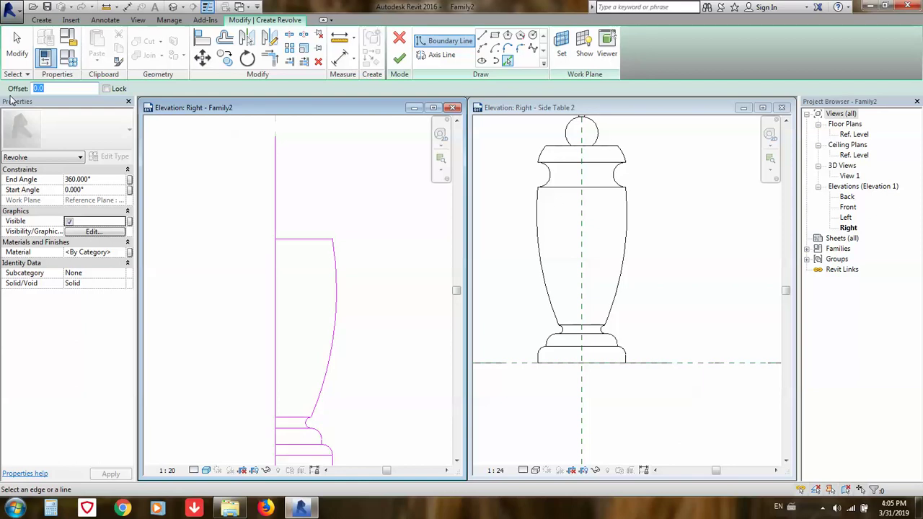
text(6)
key(Return)
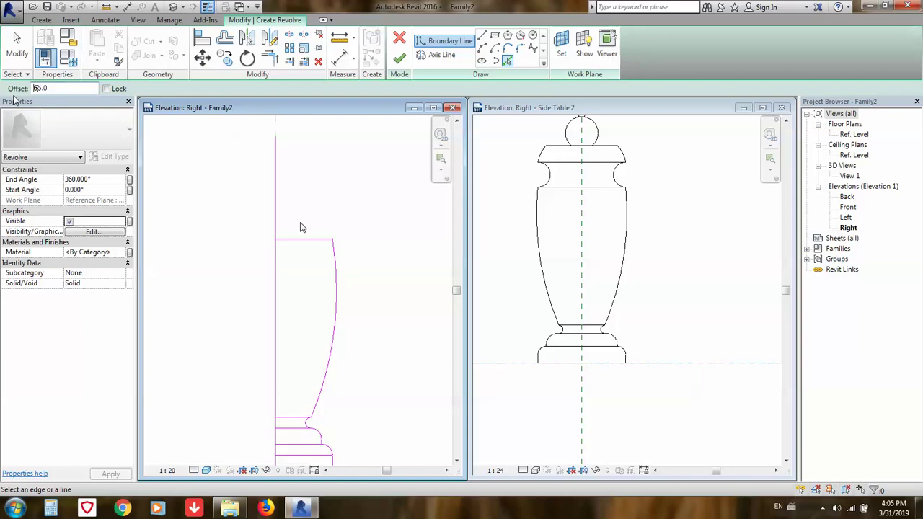
click(303, 243)
click(482, 48)
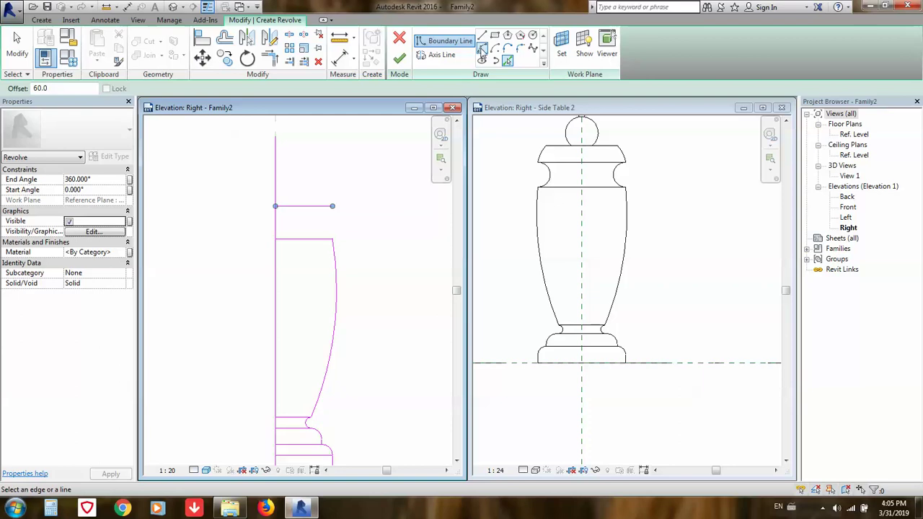
click(332, 207)
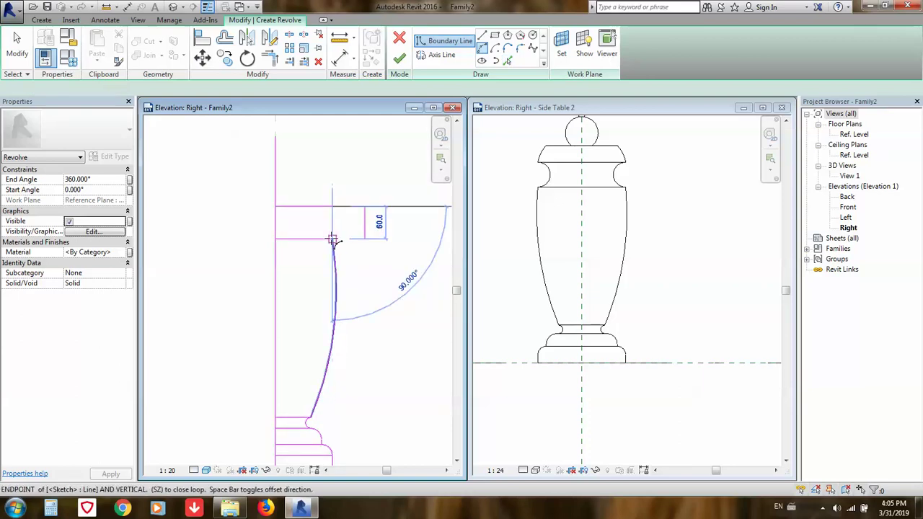
click(332, 239)
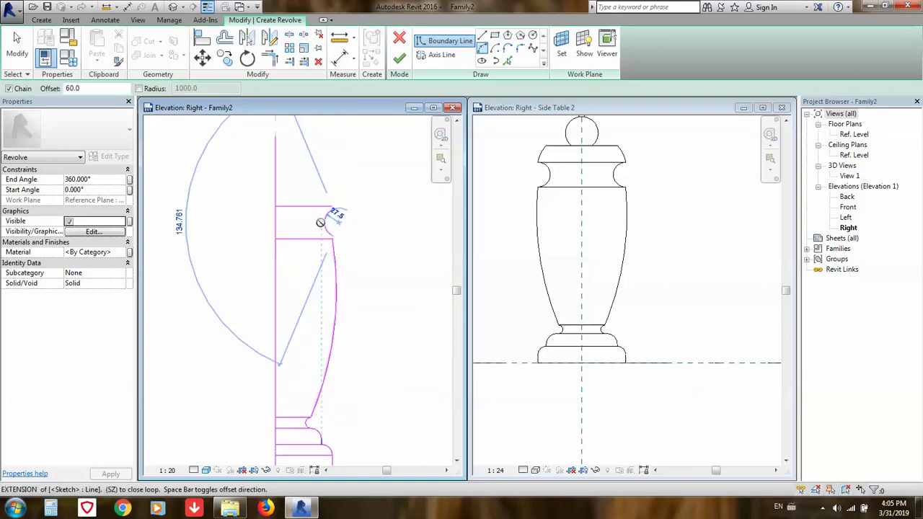
key(Escape)
key(Escape)
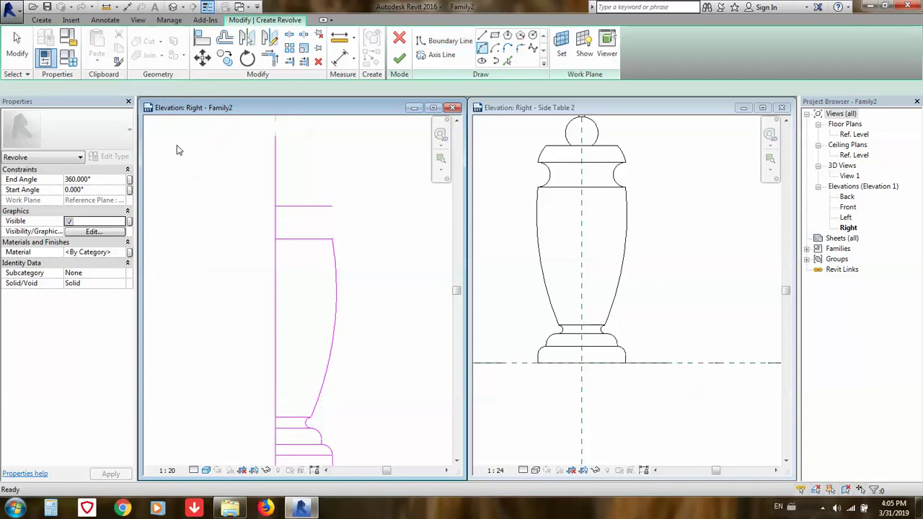
key(Escape)
- Draw a tangent arc from the profile line's end to close the neck cove
click(483, 49)
click(332, 207)
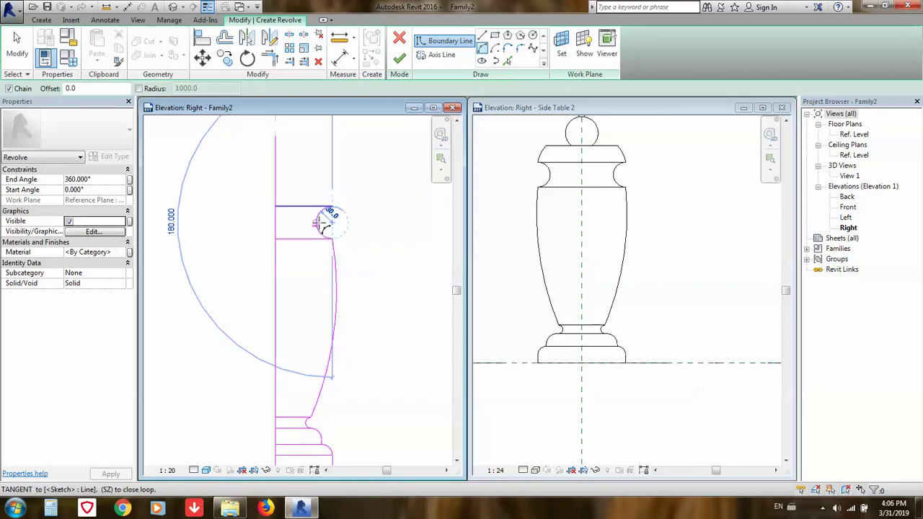
scroll(322, 224, up, 2)
click(322, 225)
key(Escape)
key(Escape)
scroll(386, 248, down, 2)
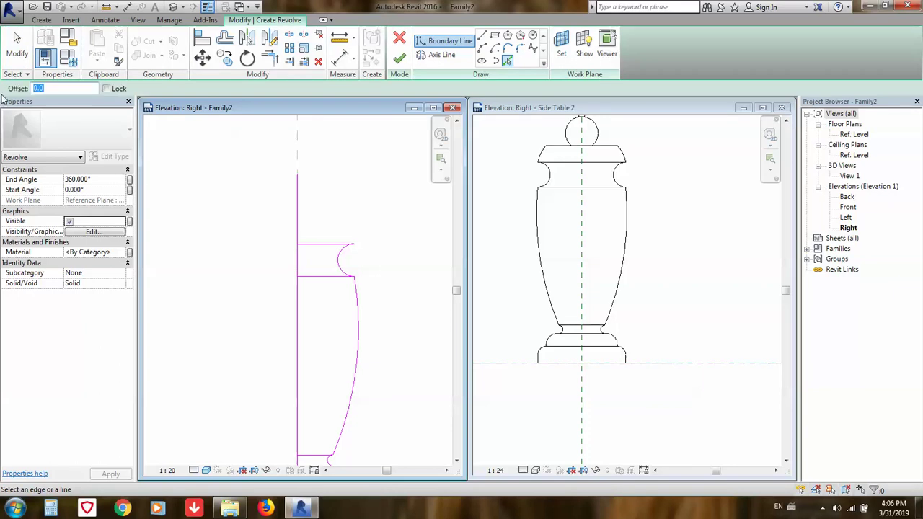
- Add a line 40 above the cove top and close the cap's outer side vertically
text(40)
key(Return)
click(353, 189)
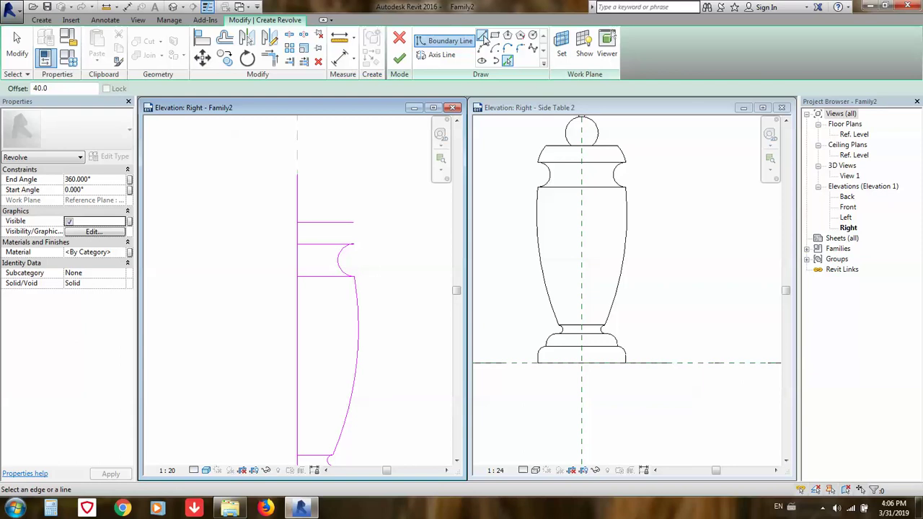
click(483, 36)
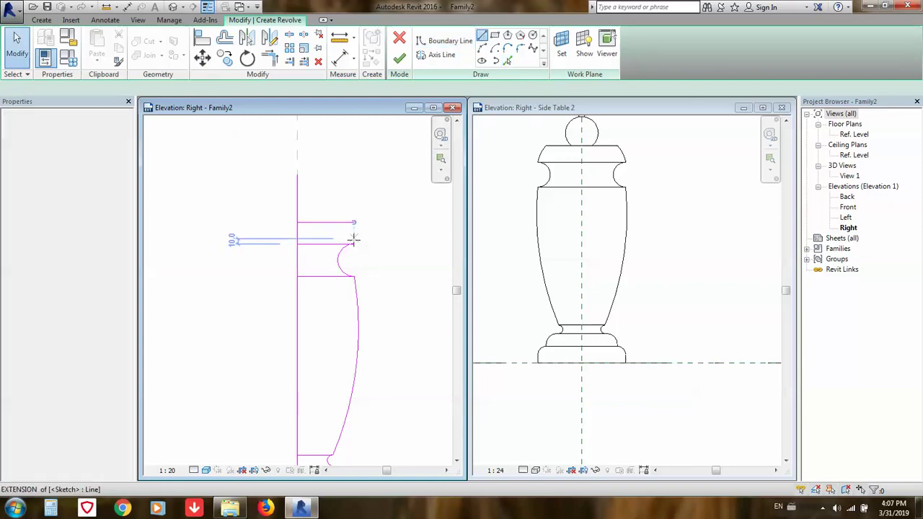
click(353, 242)
key(Escape)
key(Escape)
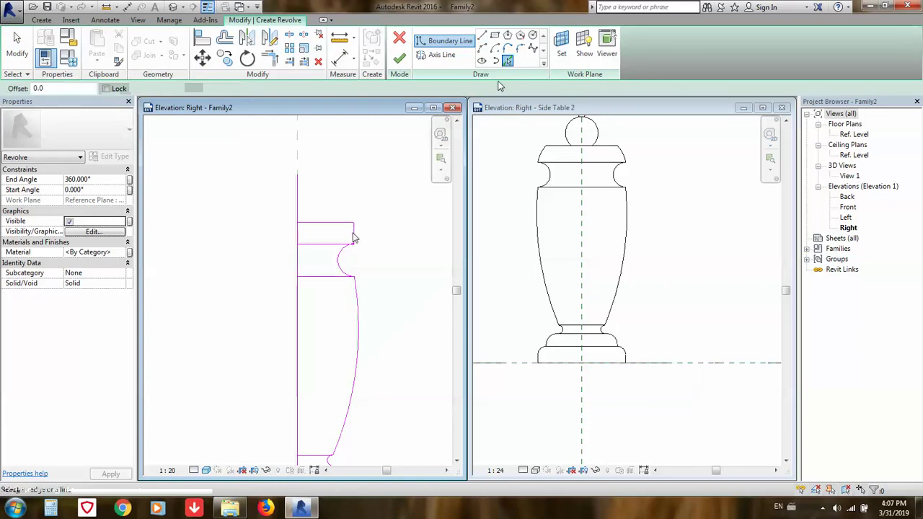
- Add a vertical line offset 20 inside the cap's outer edge
click(62, 89)
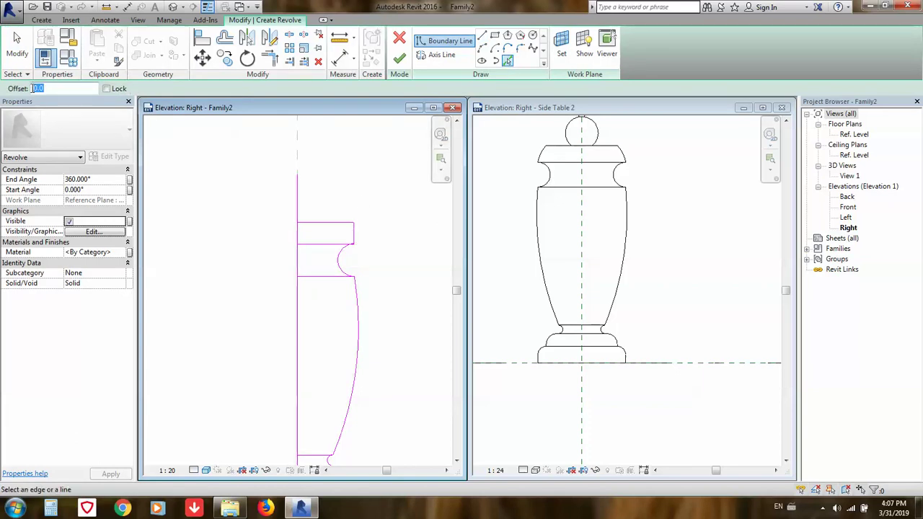
text(2)
click(369, 192)
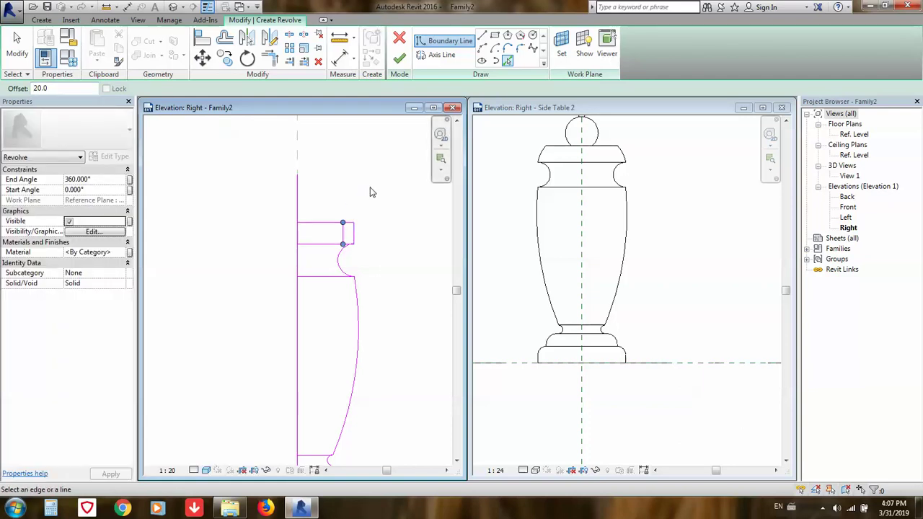
scroll(366, 223, up, 2)
scroll(364, 222, up, 1)
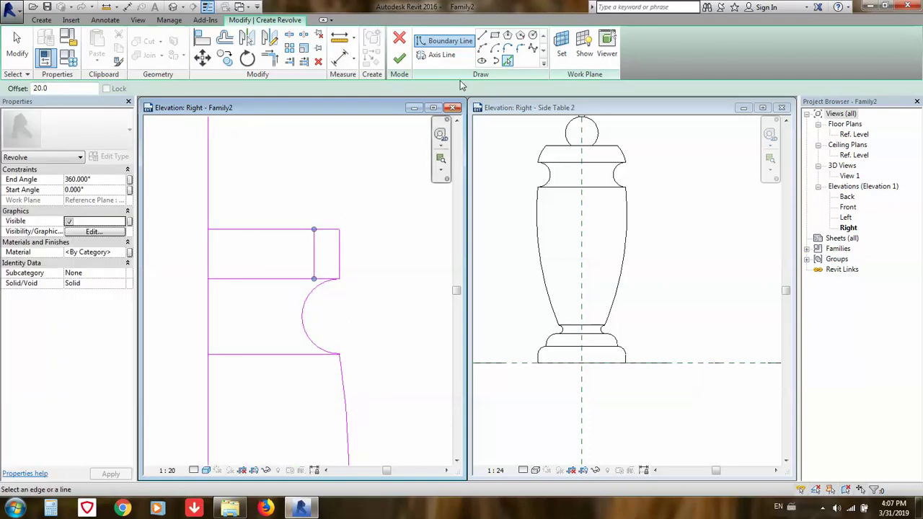
click(482, 48)
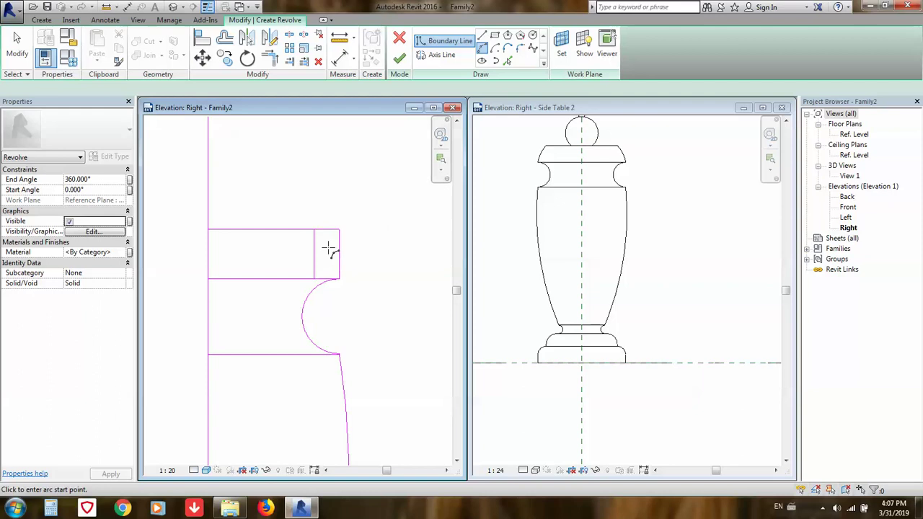
- Draw a curved arc from the cap's top corner to its bottom corner
click(314, 229)
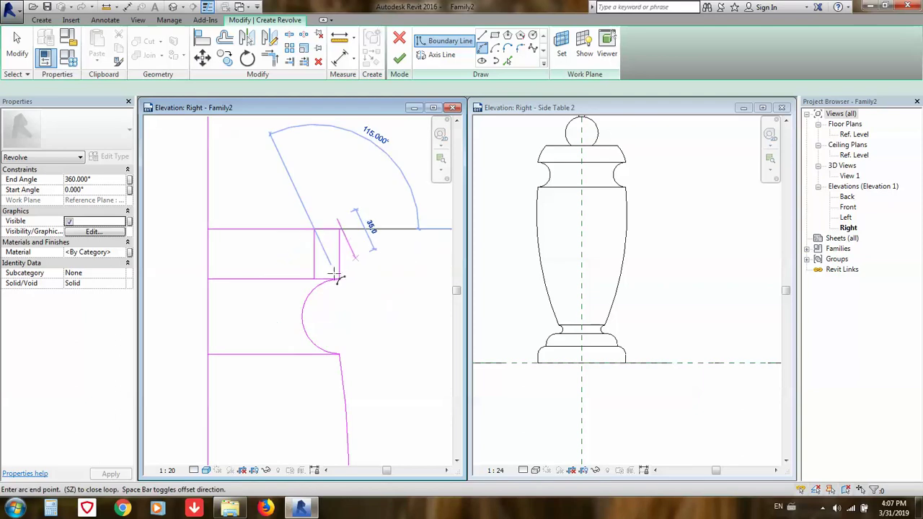
key(Escape)
key(Escape)
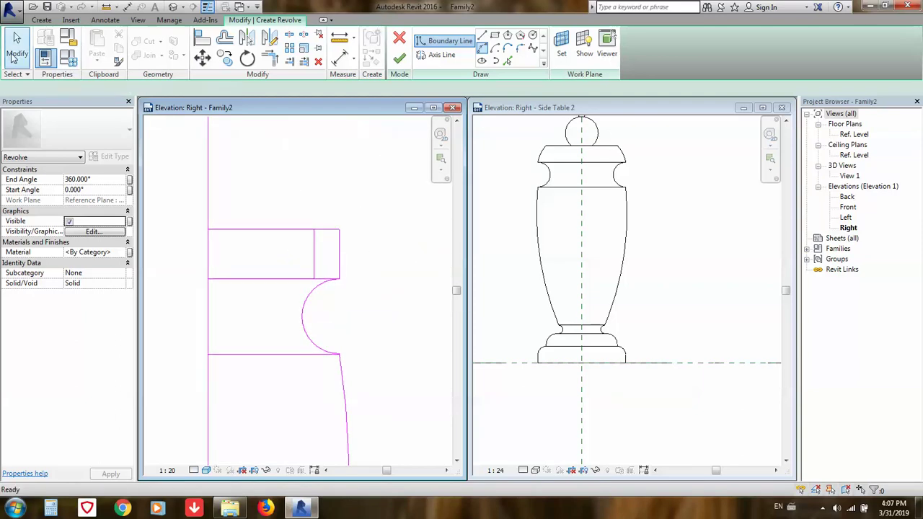
click(482, 49)
click(314, 230)
click(337, 277)
click(339, 265)
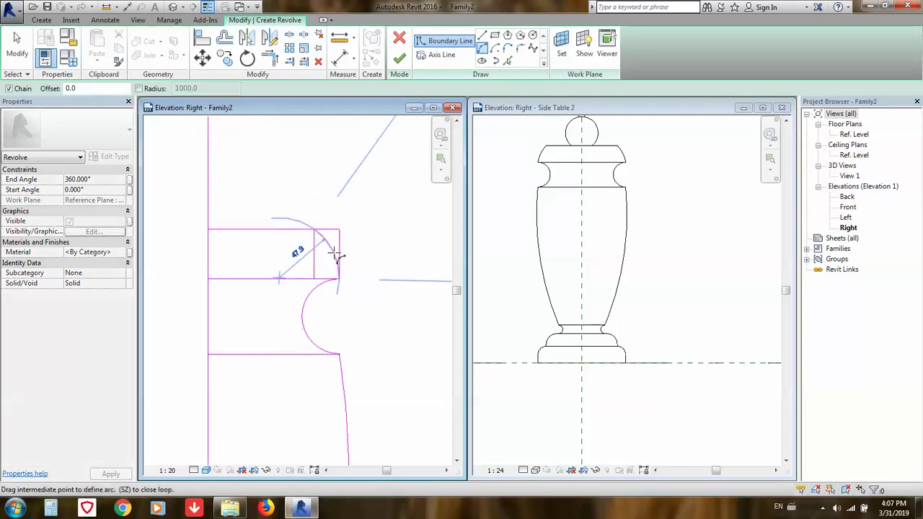
click(352, 250)
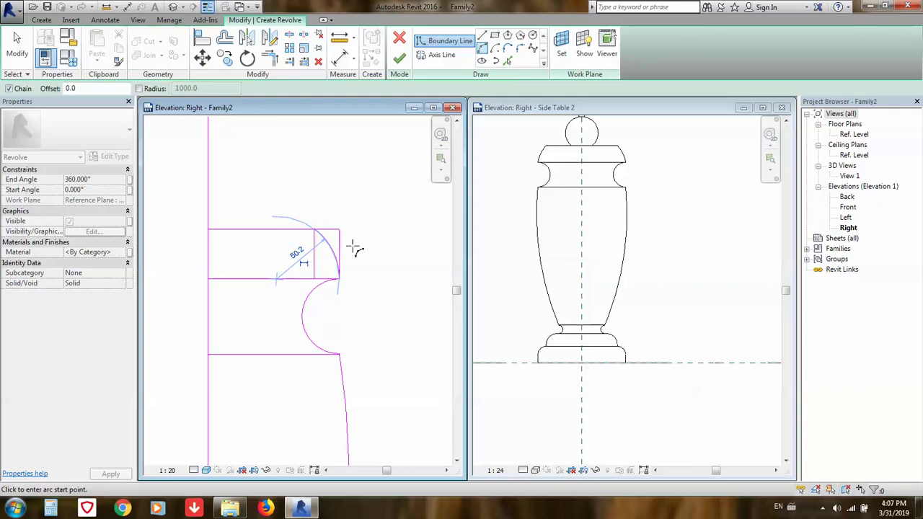
key(Escape)
key(Escape)
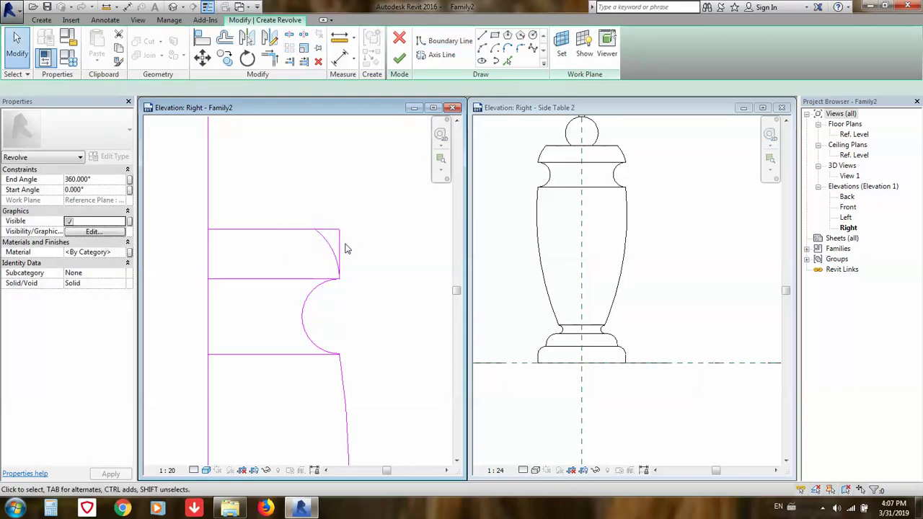
- Delete the straight outer cap edge and trim the top line and arc to a corner
click(344, 243)
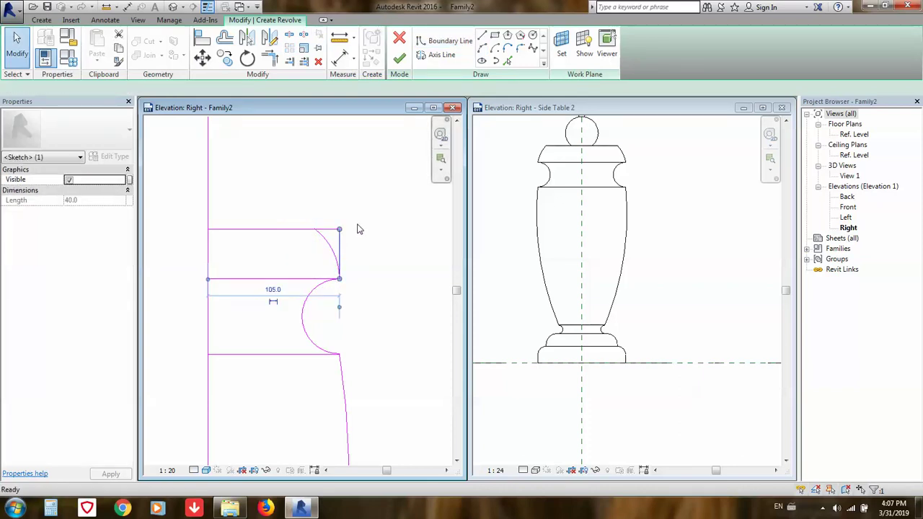
key(Delete)
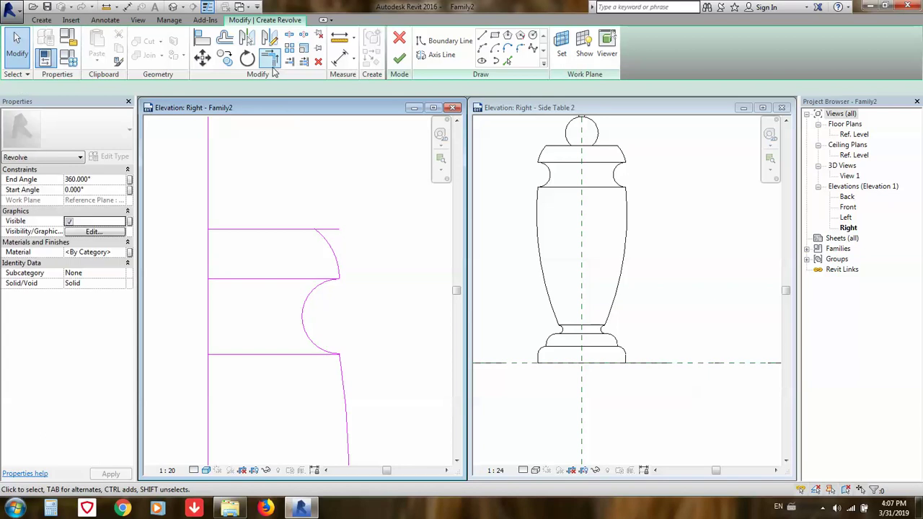
key(t)
key(r)
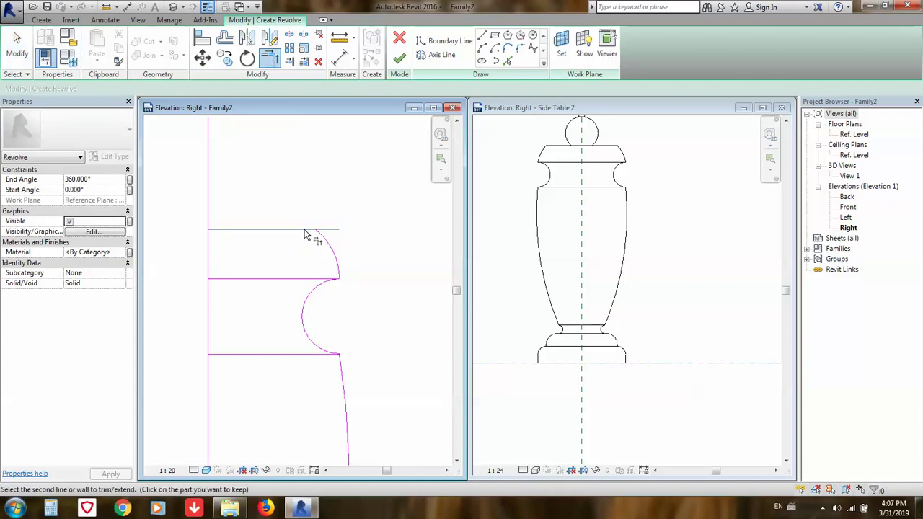
click(325, 244)
scroll(364, 209, down, 1)
scroll(364, 213, down, 2)
scroll(365, 213, down, 1)
key(Escape)
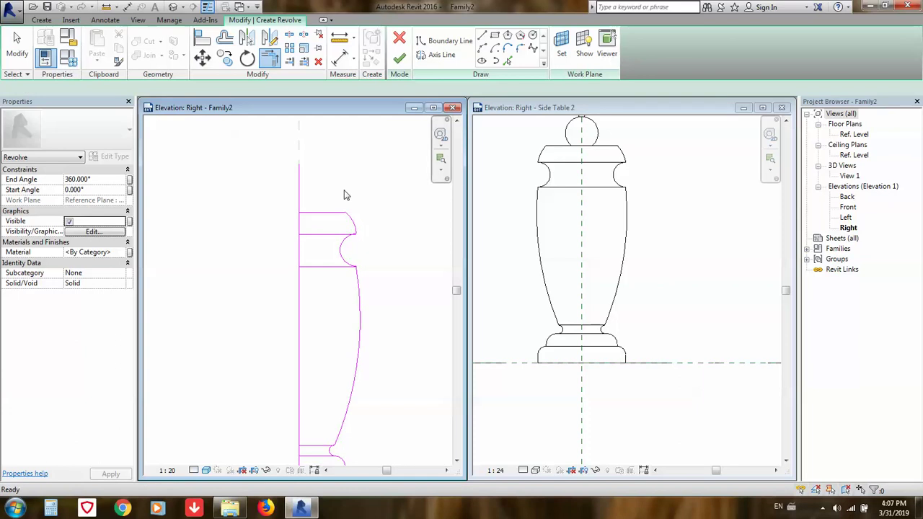
click(640, 181)
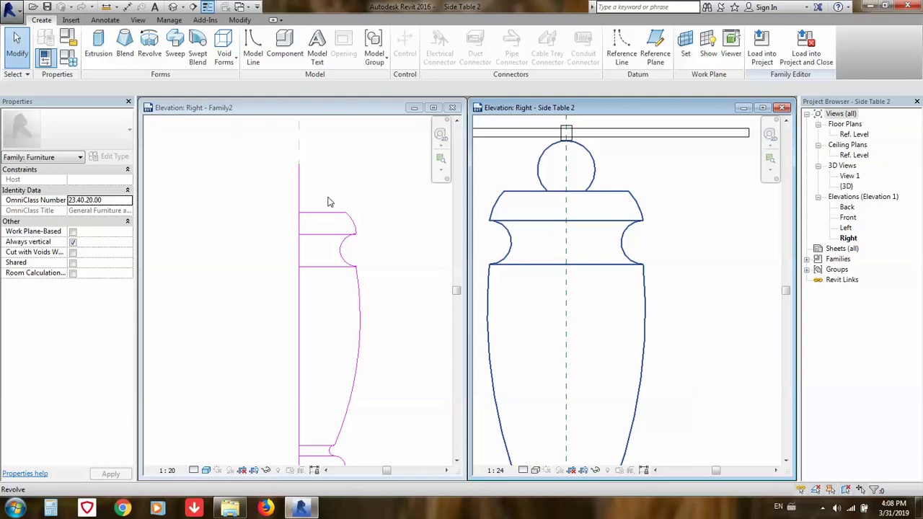
- Return from the Side Table 2 close-up to the Family2 revolve sketch
click(339, 183)
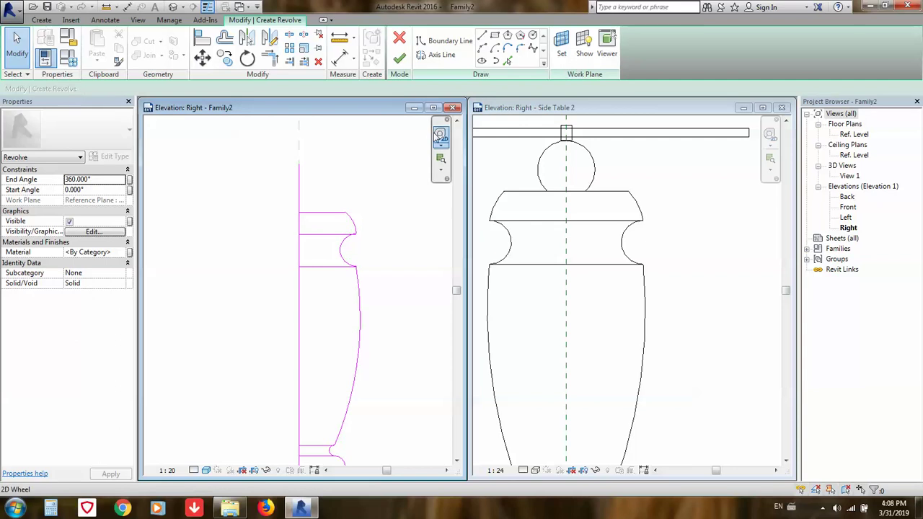
key(p)
key(l)
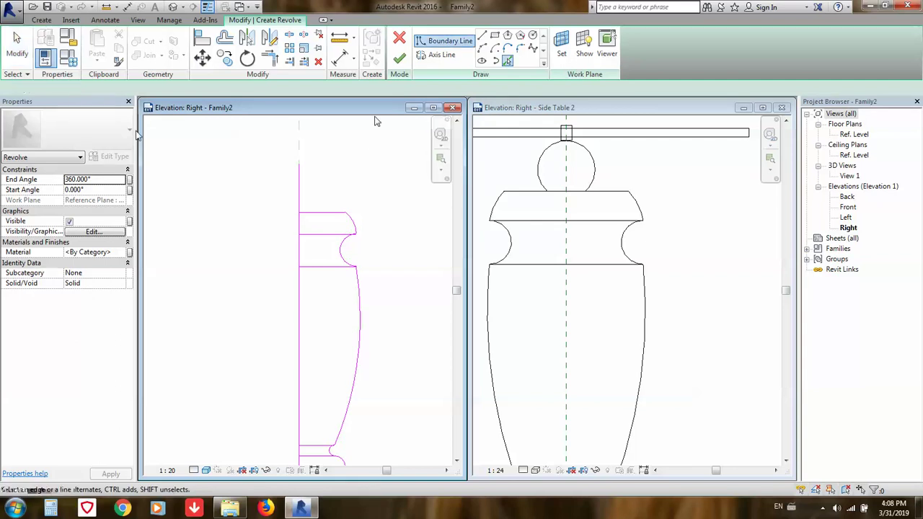
- Add a horizontal line offset 69 above the profile's top
click(55, 88)
drag(54, 88, 23, 98)
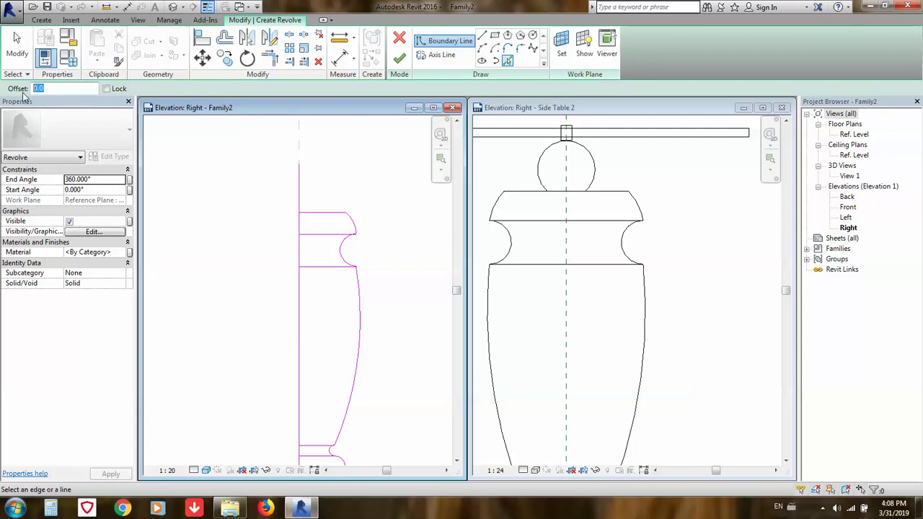
text(6)
text(69)
click(314, 213)
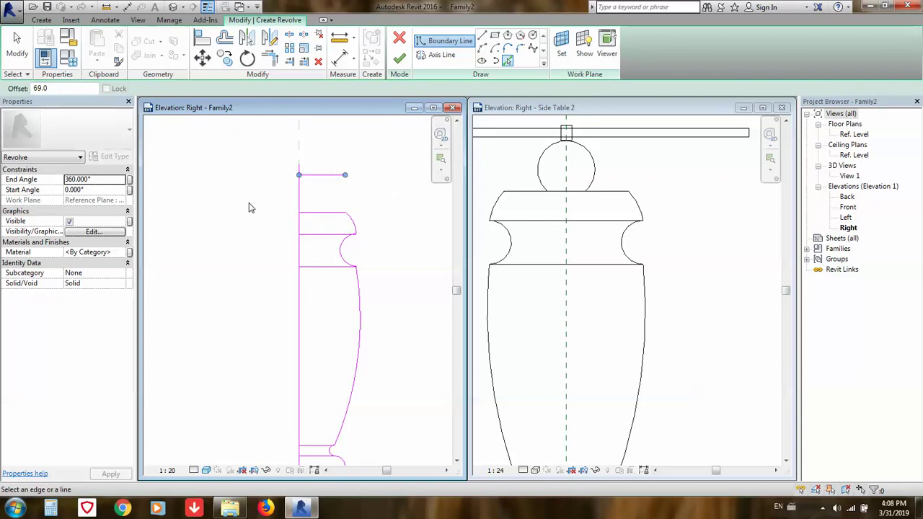
key(Escape)
key(Escape)
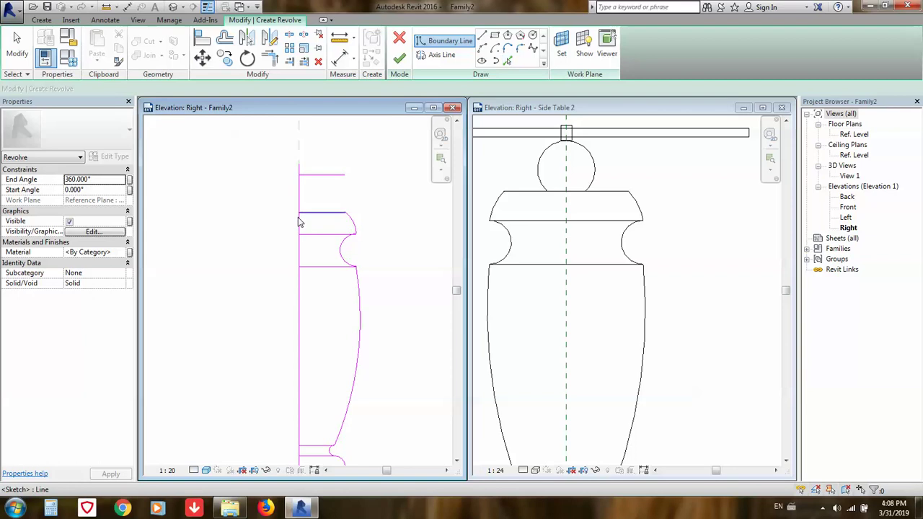
key(Escape)
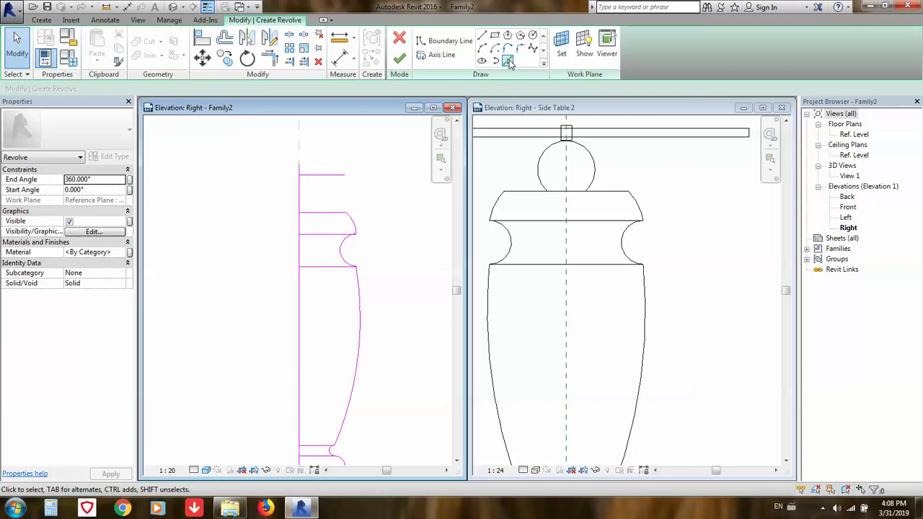
- Add a vertical line offset 26 inside the profile's inner edge
click(508, 61)
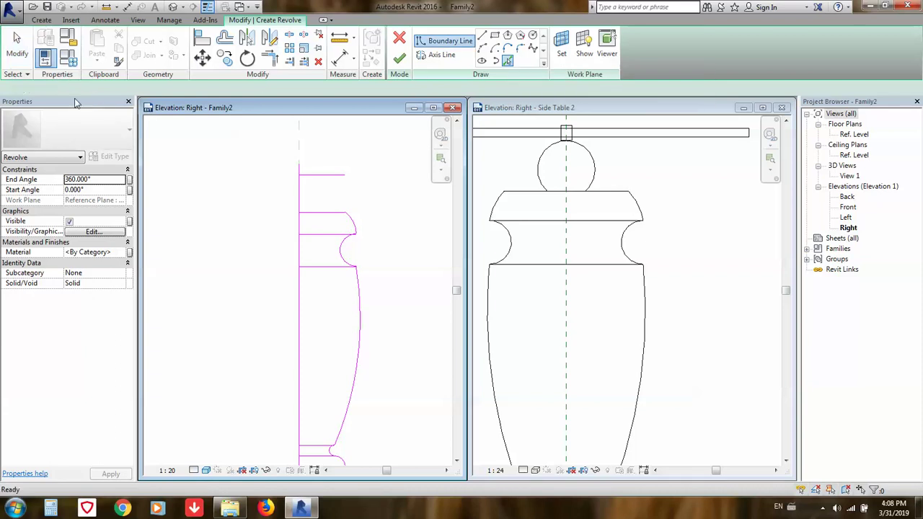
text(26)
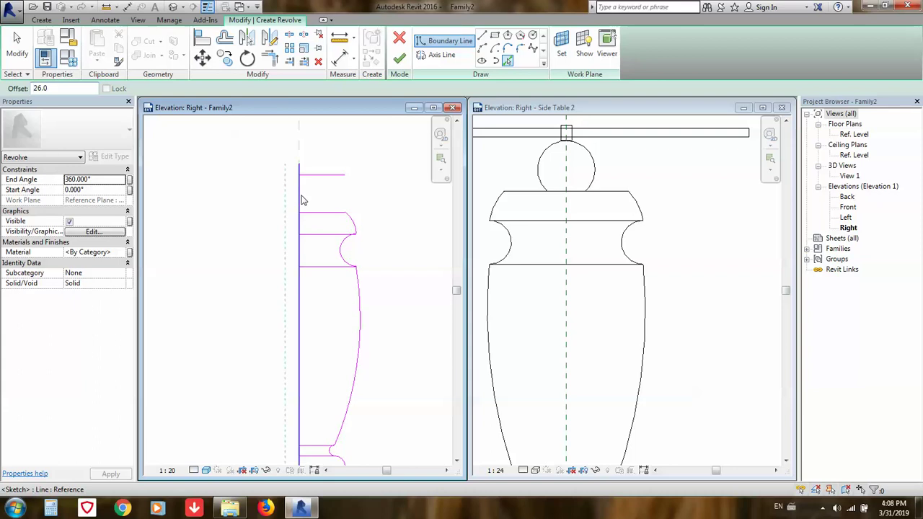
click(327, 198)
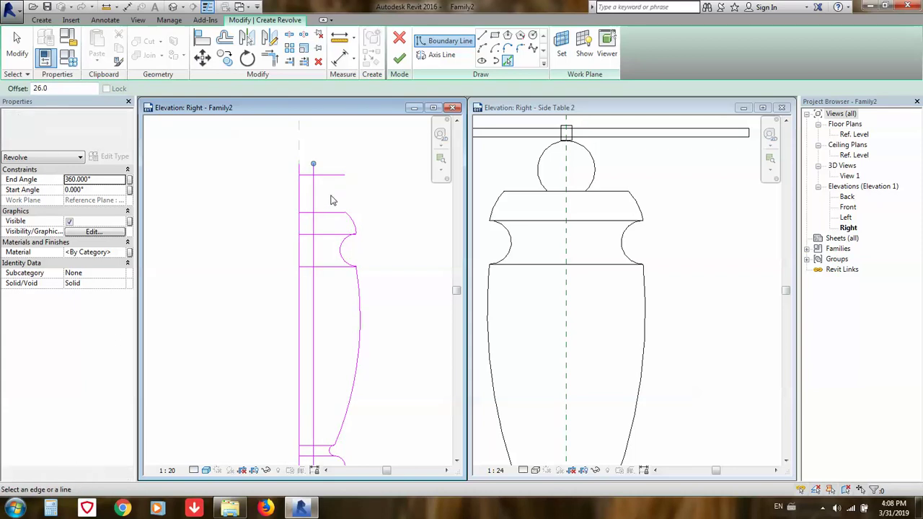
key(Escape)
key(Escape)
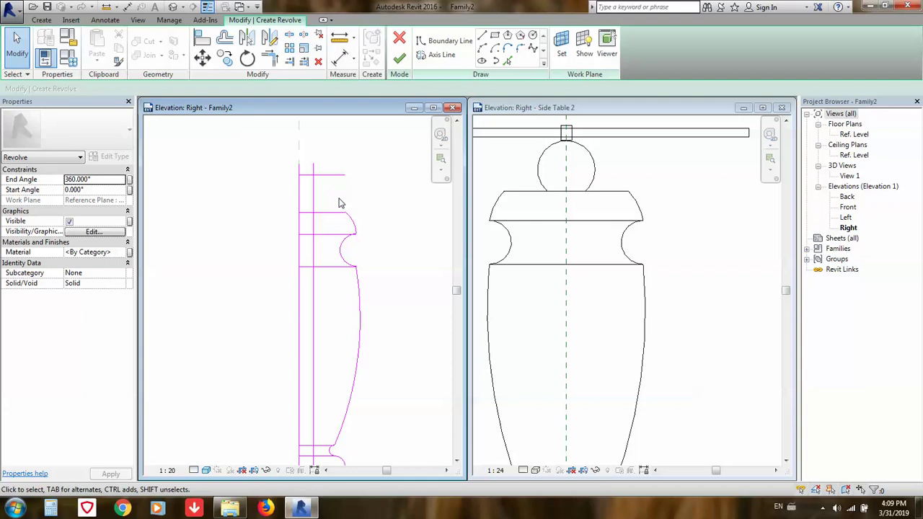
- Draw a half-circle ball arc from the profile top to the line intersection
click(483, 49)
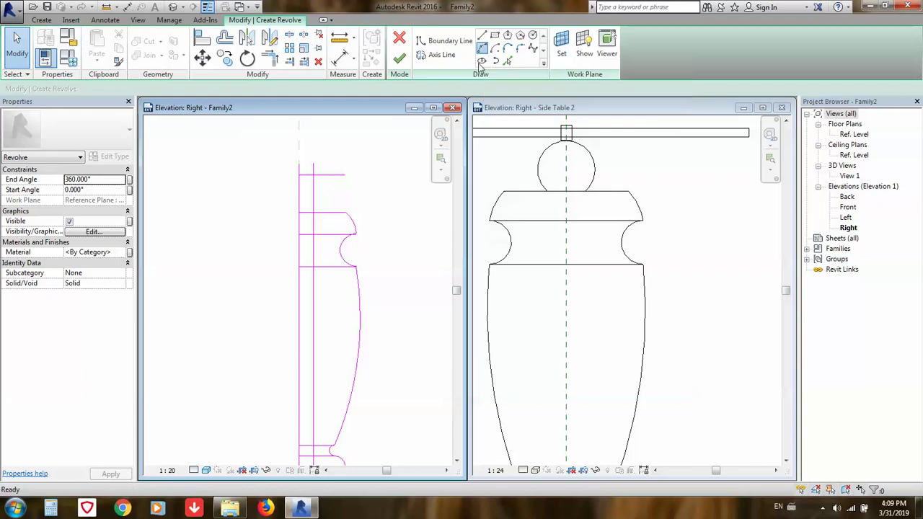
click(300, 176)
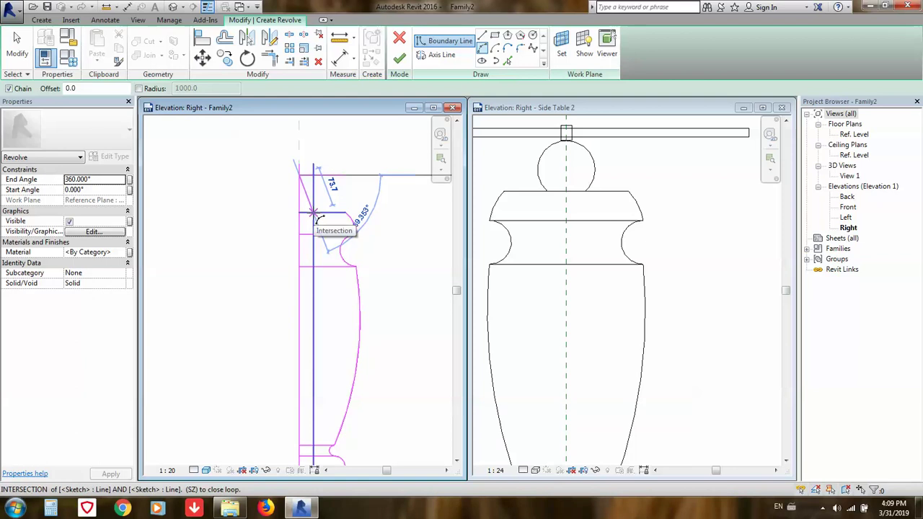
click(315, 214)
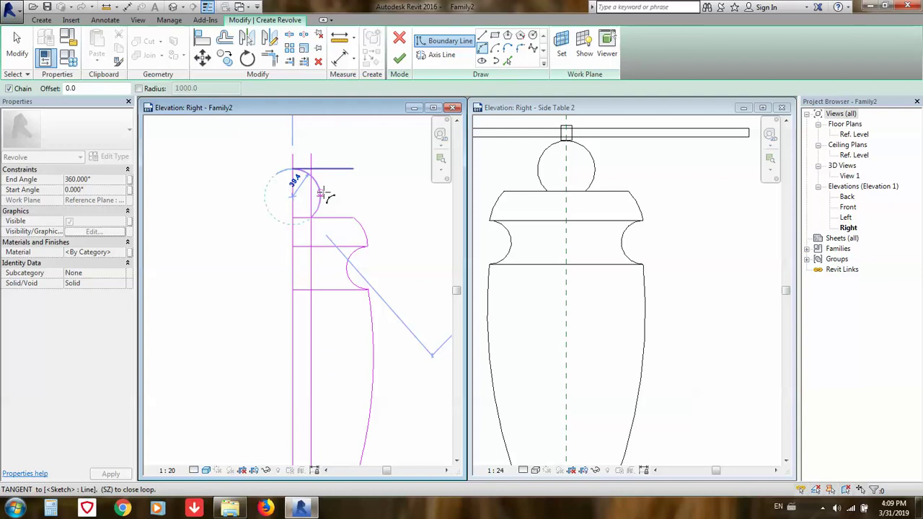
key(s)
key(z)
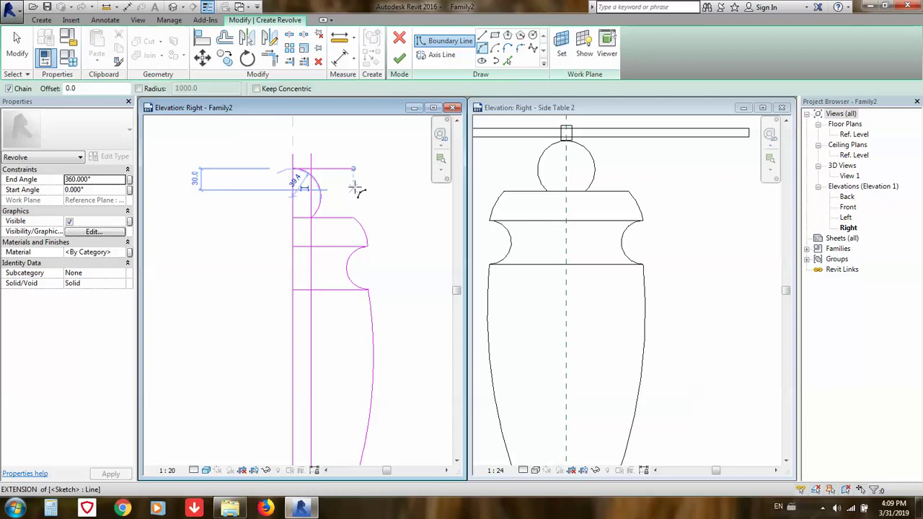
key(Escape)
key(Escape)
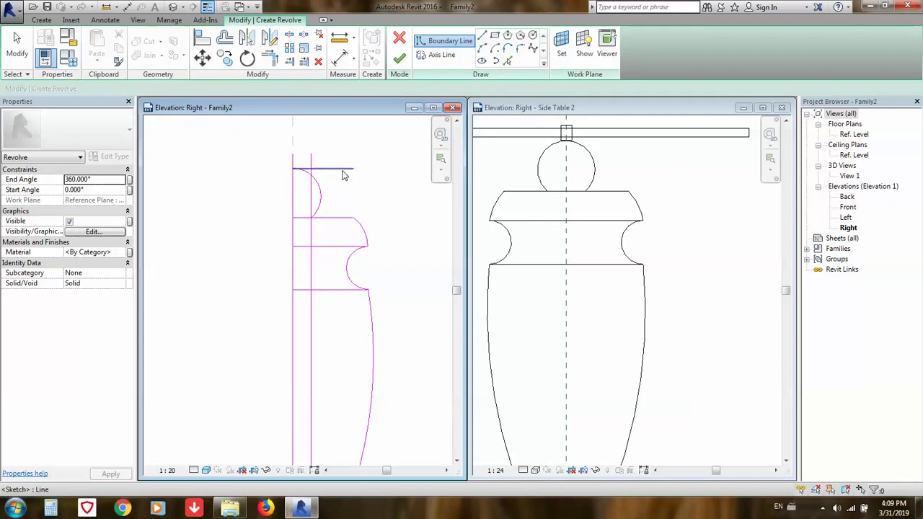
- Delete the short top horizontal sketch line
click(344, 175)
key(Delete)
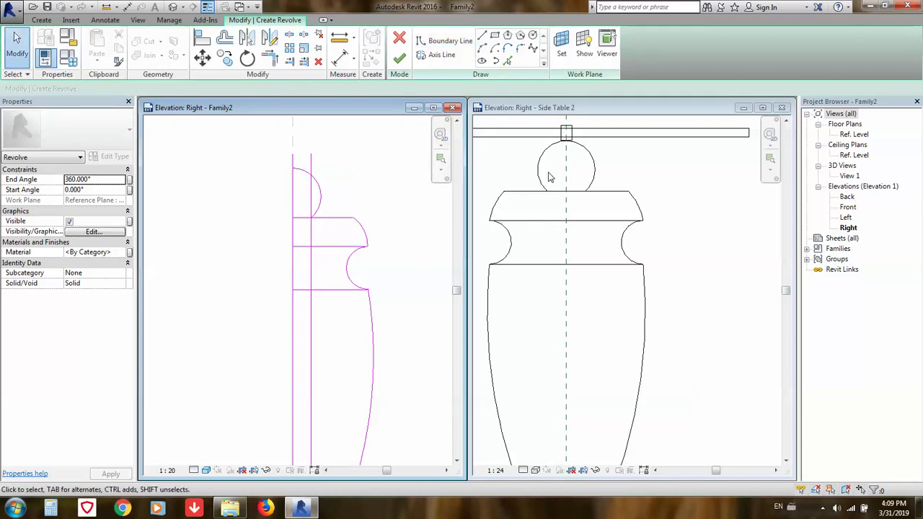
drag(315, 164, 376, 188)
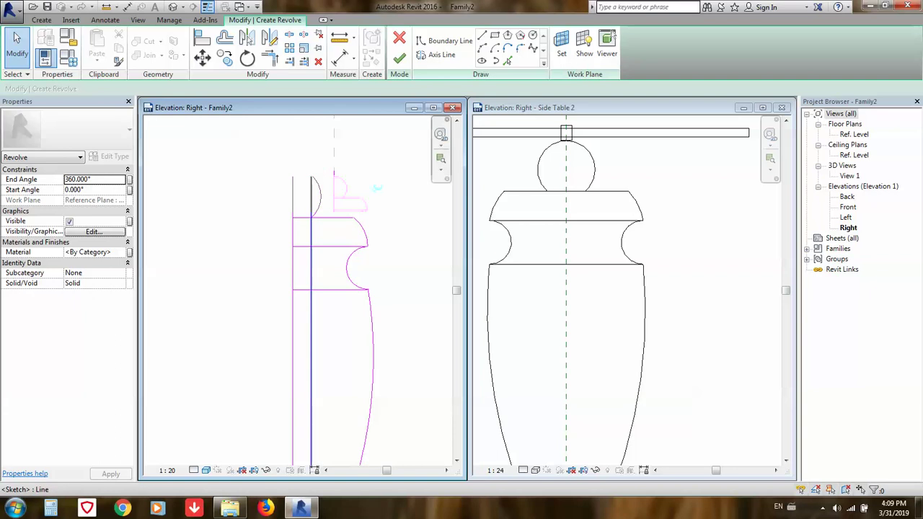
scroll(375, 189, down, 3)
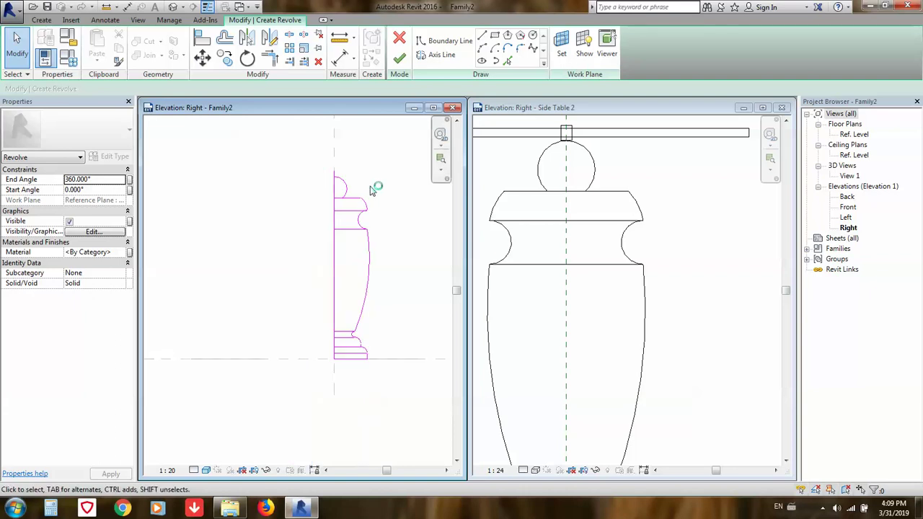
scroll(374, 189, up, 3)
scroll(325, 189, down, 2)
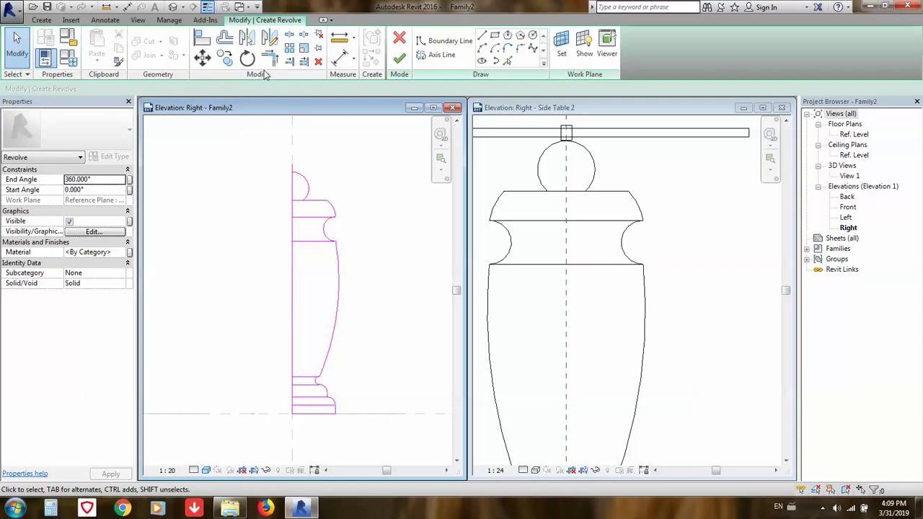
key(t)
key(r)
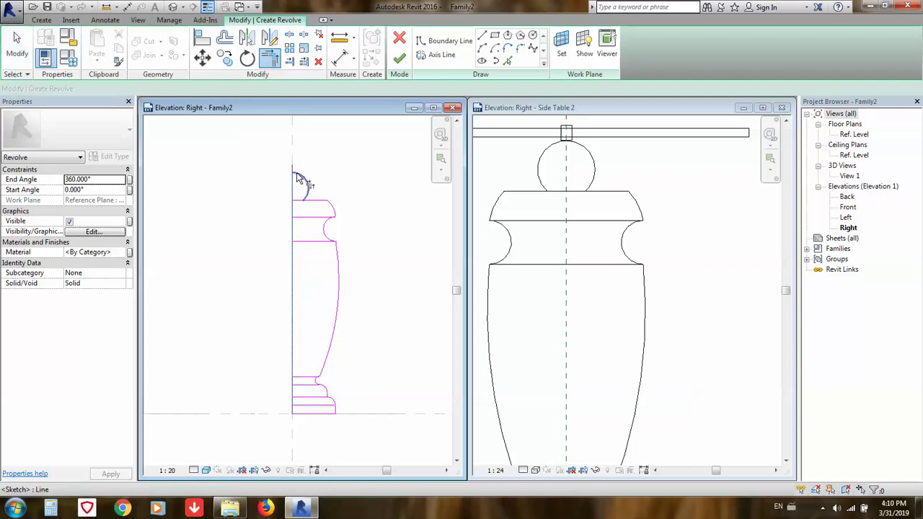
click(302, 177)
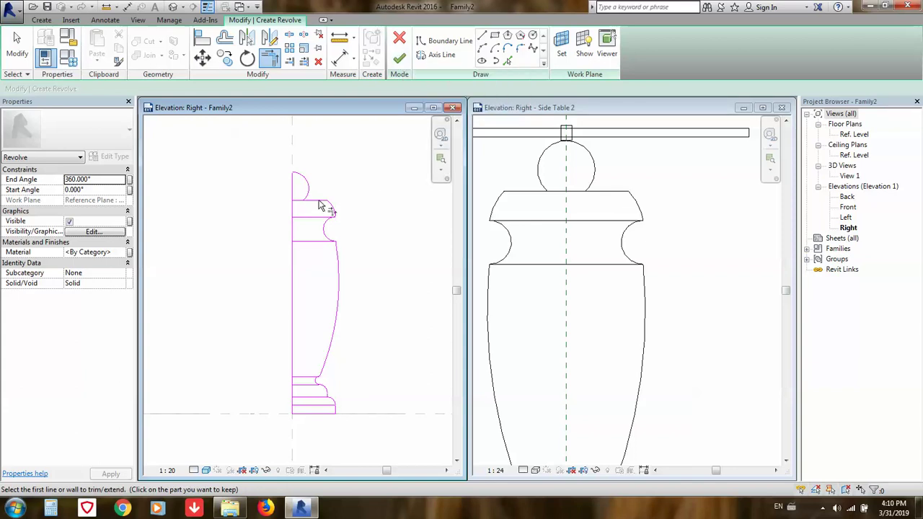
click(400, 60)
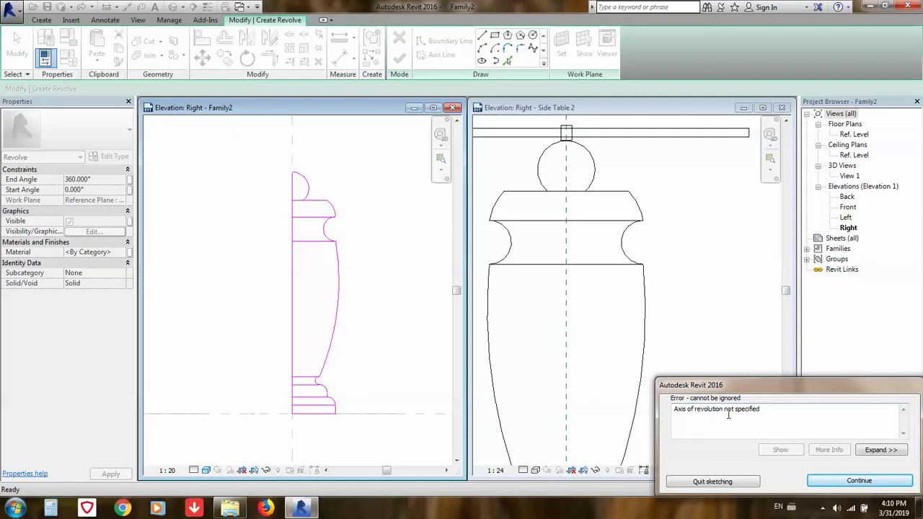
click(827, 482)
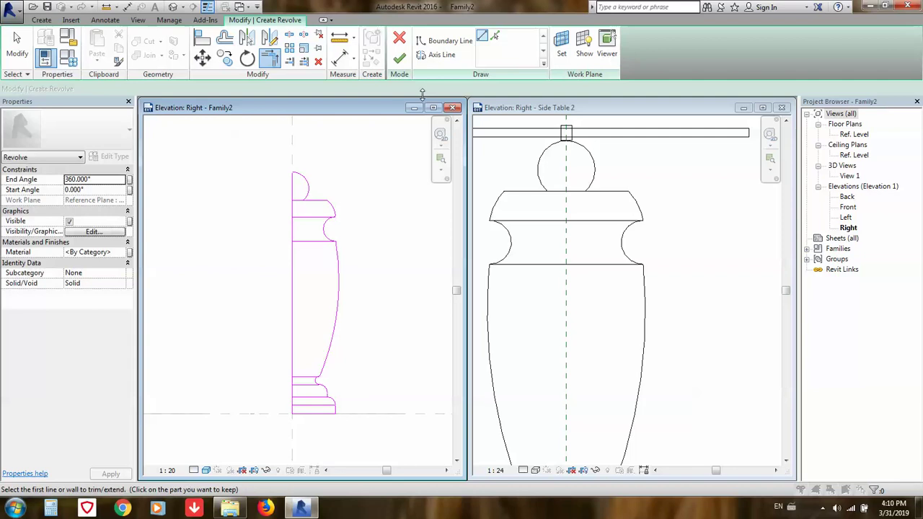
- Set the vertical centre reference plane as the revolve axis and try to finish the sketch
click(435, 55)
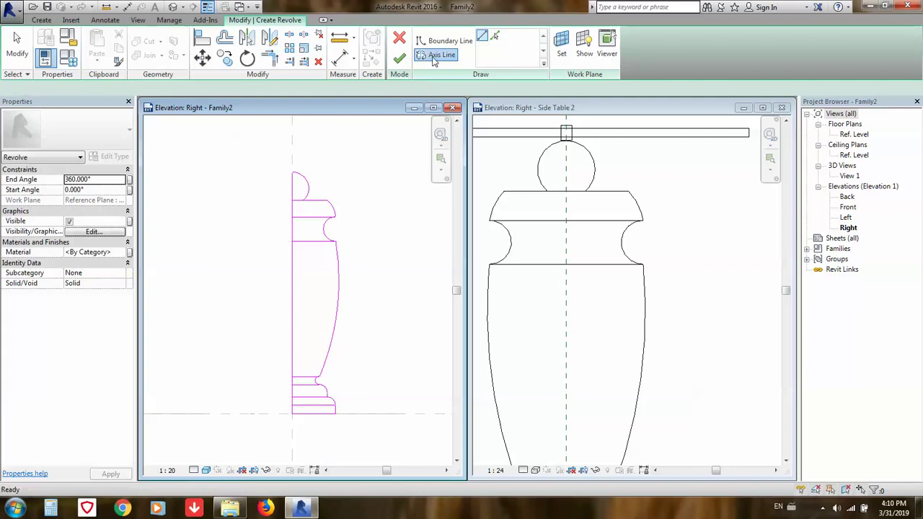
click(494, 35)
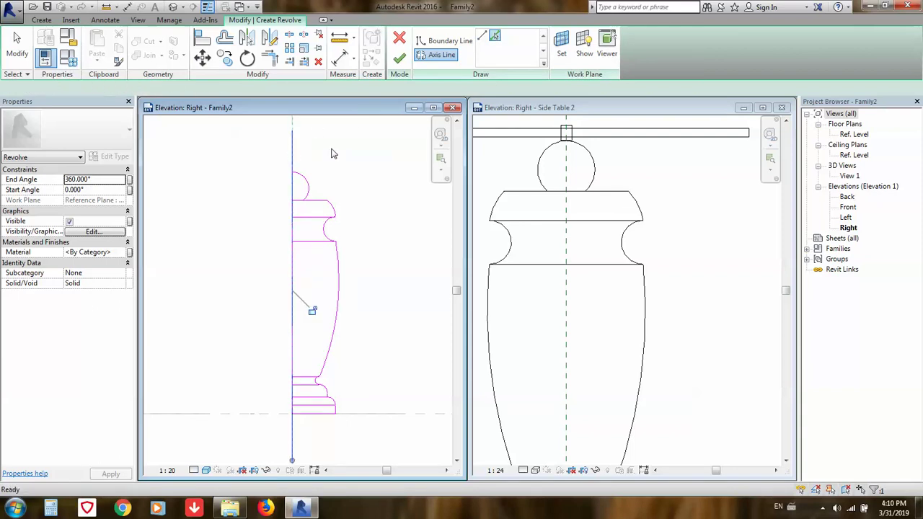
click(292, 153)
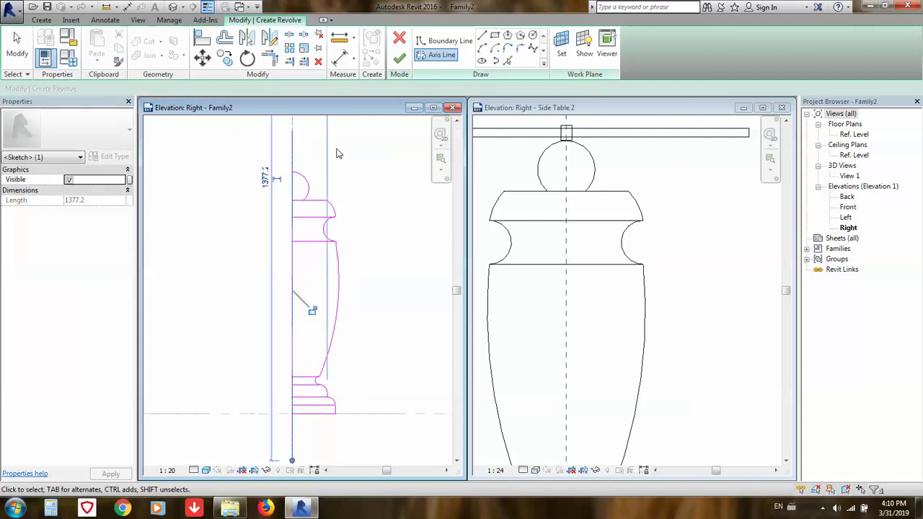
click(400, 59)
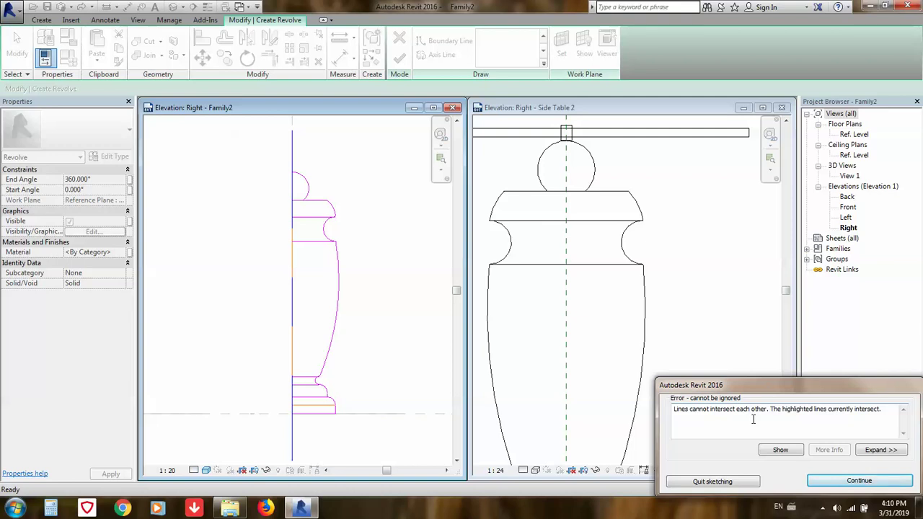
- Dismiss the intersect error and delete the three interior lines at the cap and base
click(833, 484)
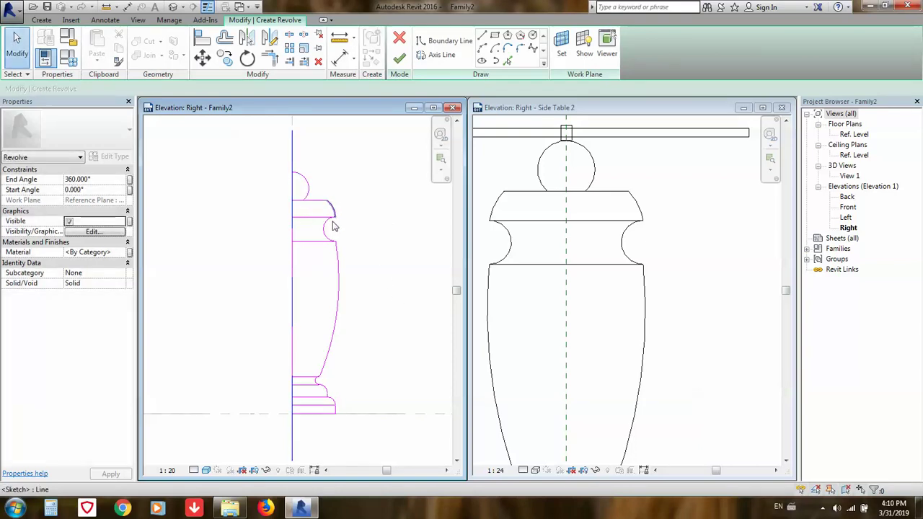
click(310, 217)
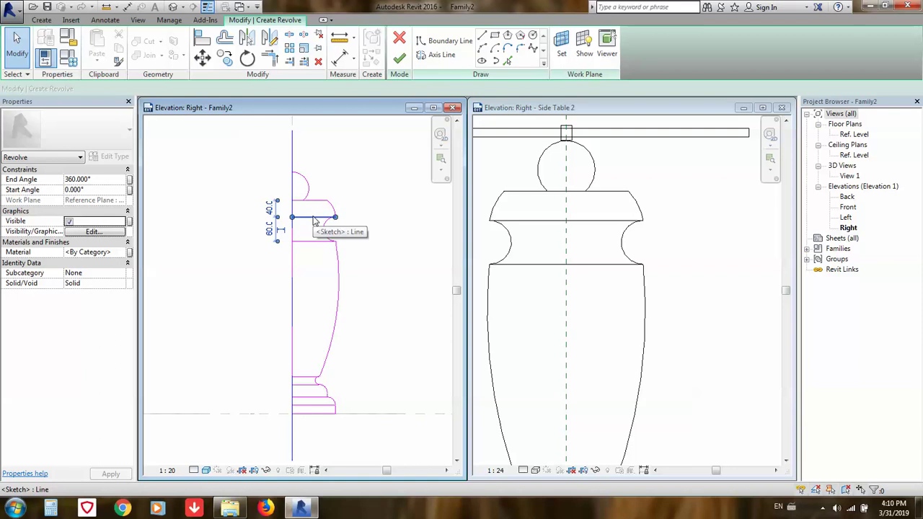
key(Delete)
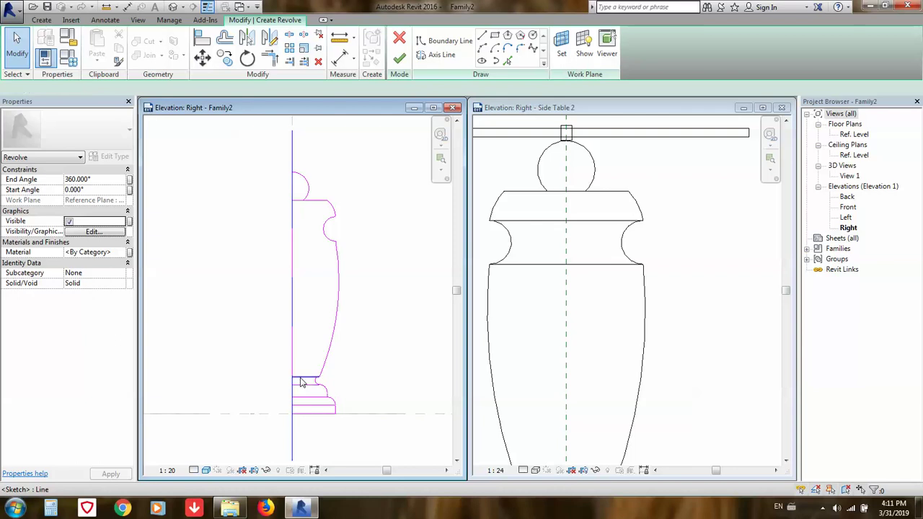
click(303, 388)
key(Delete)
click(313, 399)
key(Delete)
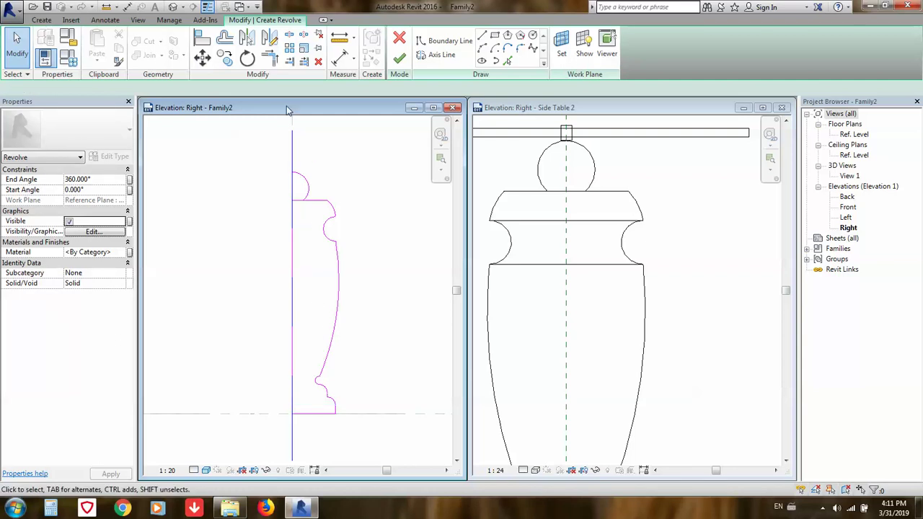
- Trim the corner beside the ball arc and finish the revolved pedestal
click(269, 59)
click(308, 196)
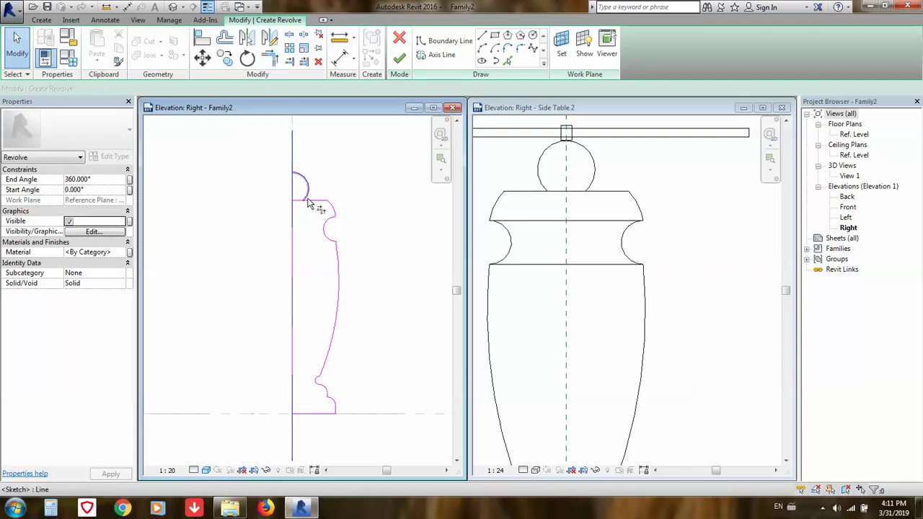
click(318, 201)
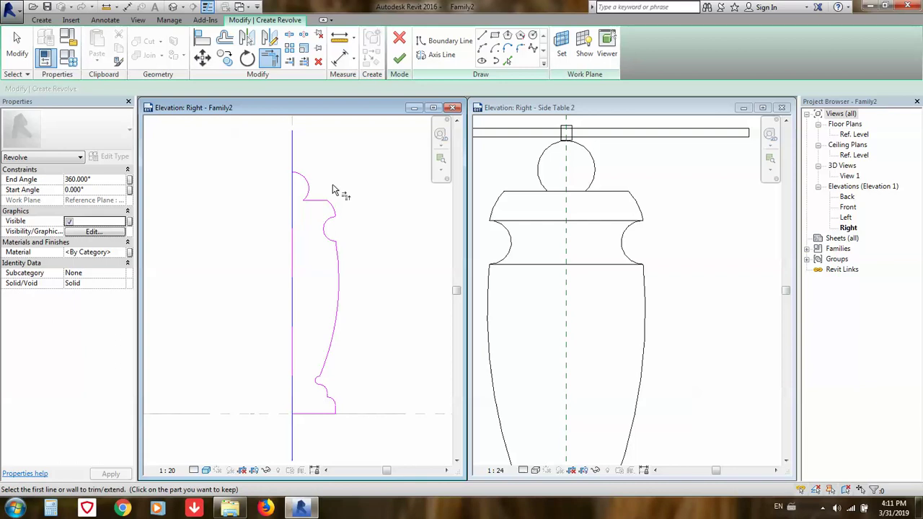
key(Escape)
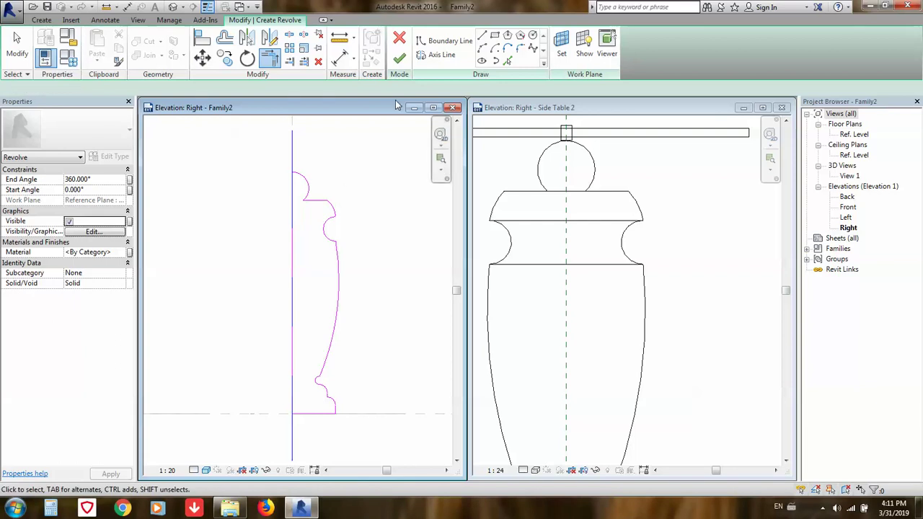
key(Escape)
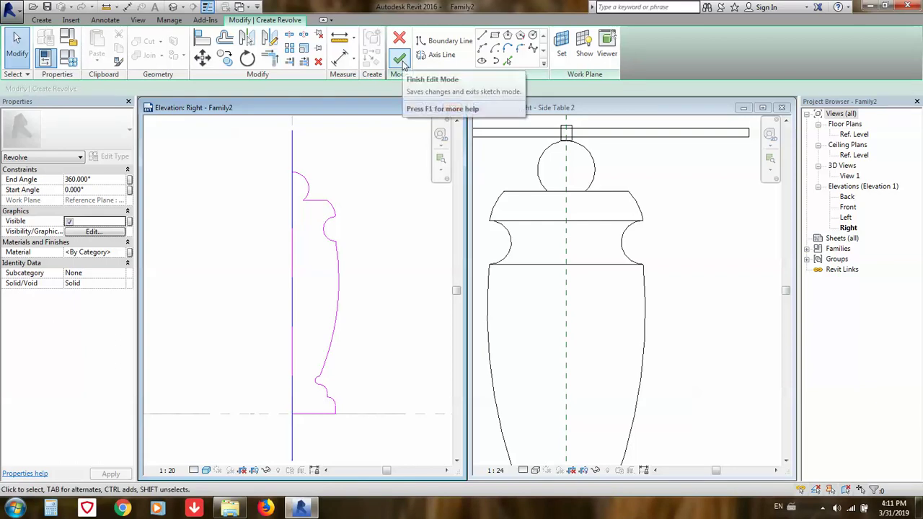
click(401, 59)
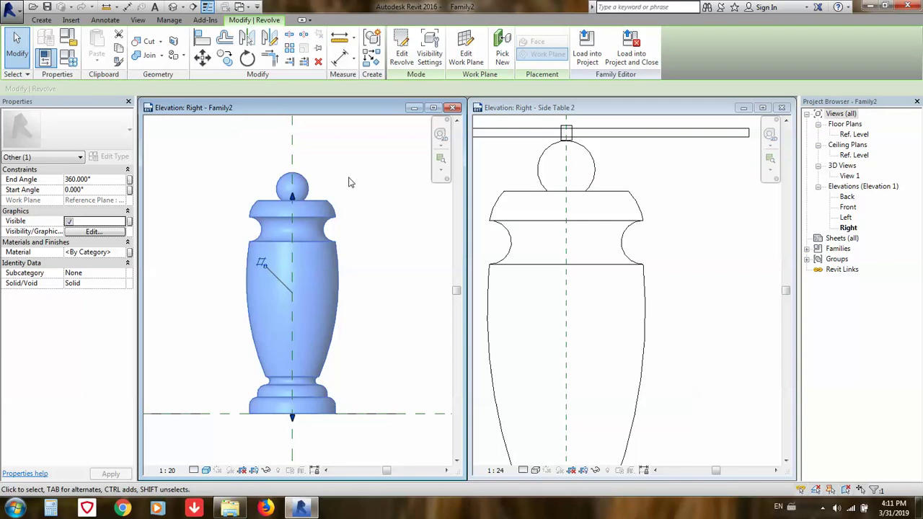
- Deselect the new revolved pedestal and switch to Side Table 2, then back to Family2
click(348, 183)
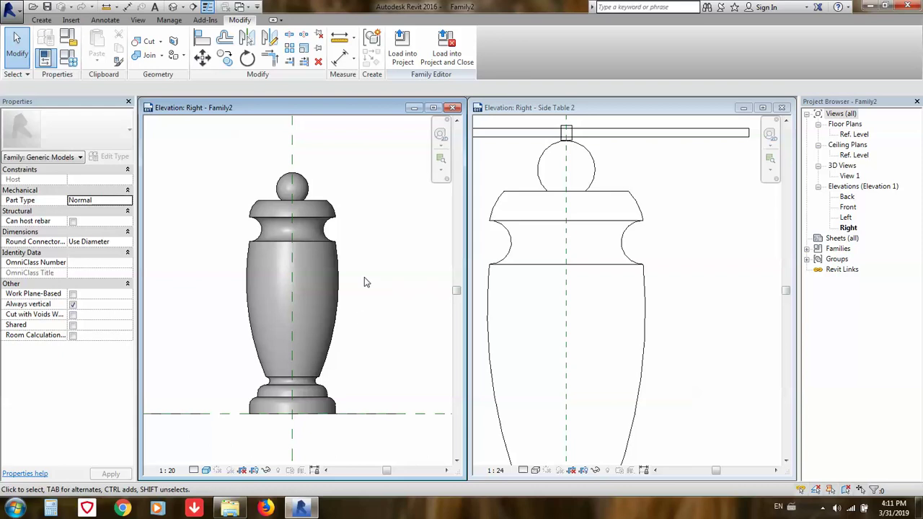
click(662, 187)
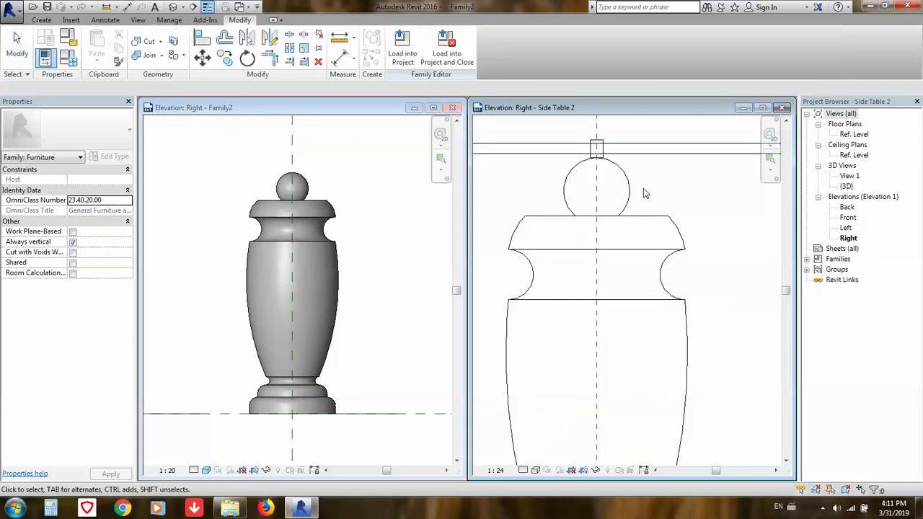
click(387, 234)
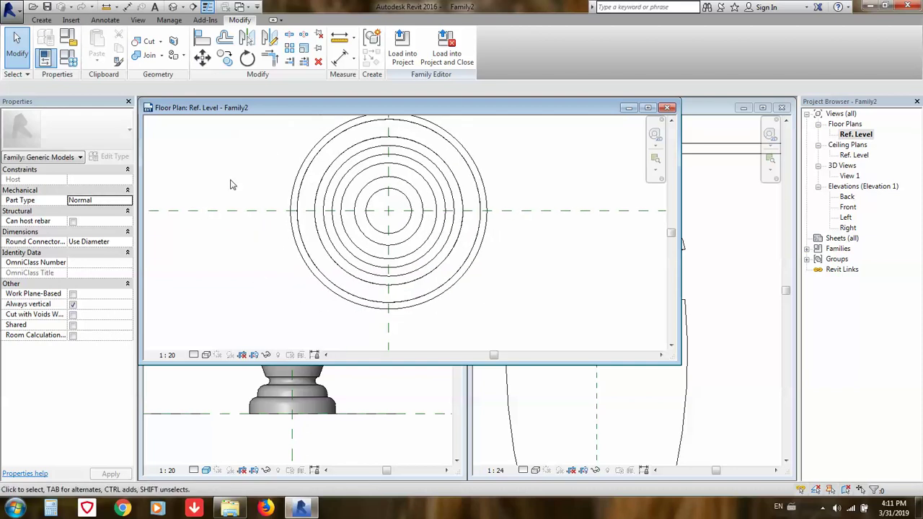
- Start an extrusion and draw a radius-8 circle at the reference-plane crossing
click(41, 19)
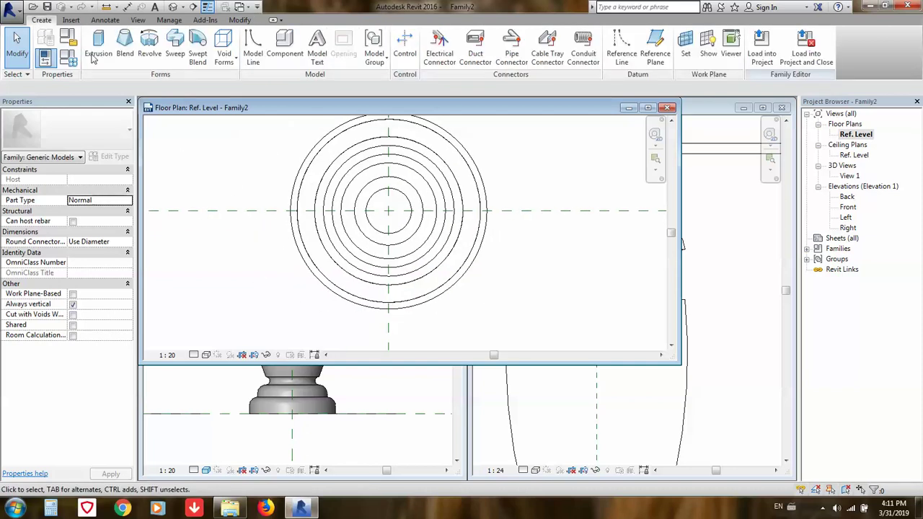
click(97, 46)
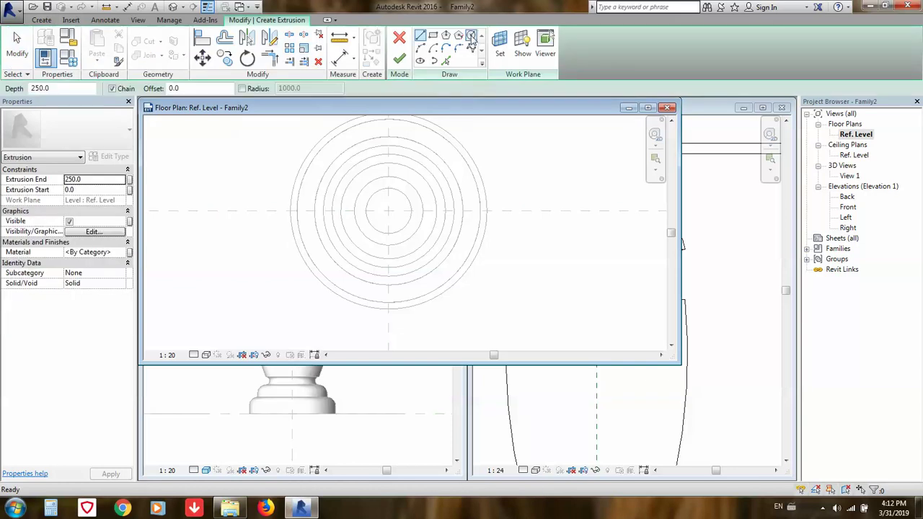
click(471, 36)
scroll(395, 193, up, 1)
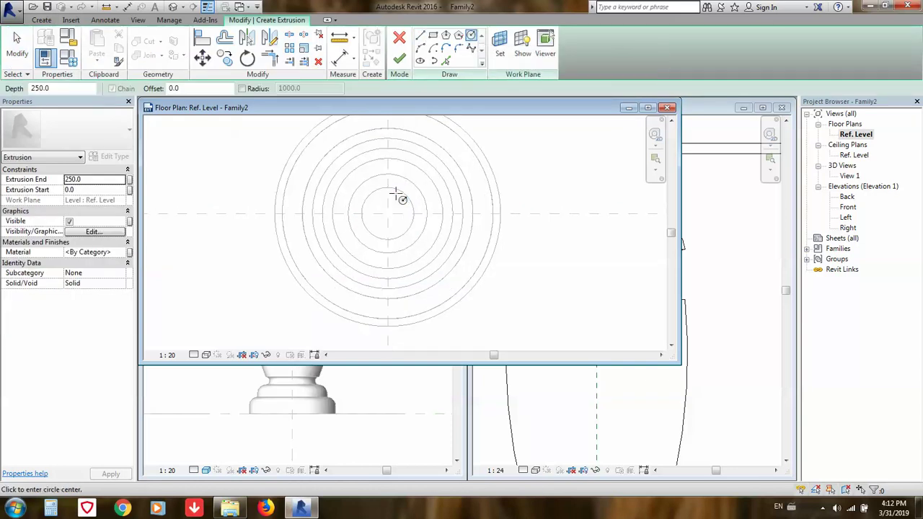
scroll(393, 199, up, 1)
click(387, 220)
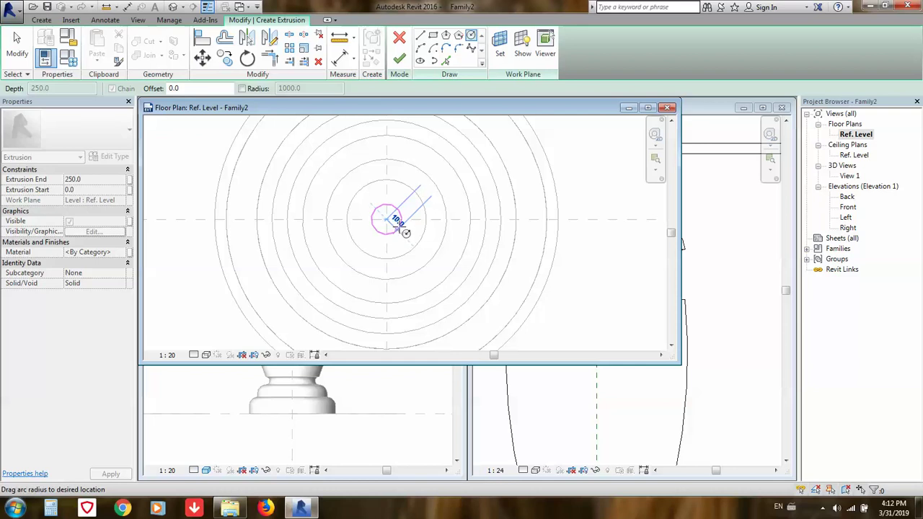
scroll(399, 226, up, 1)
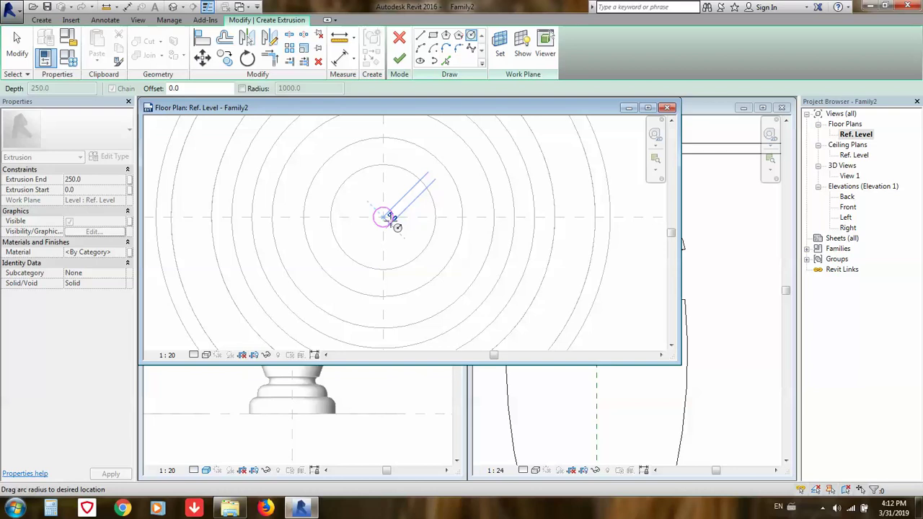
text(8)
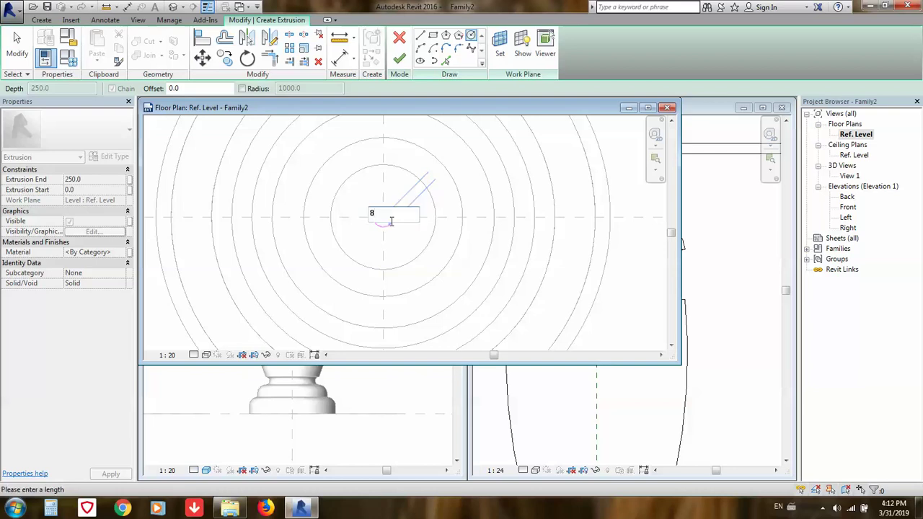
key(Return)
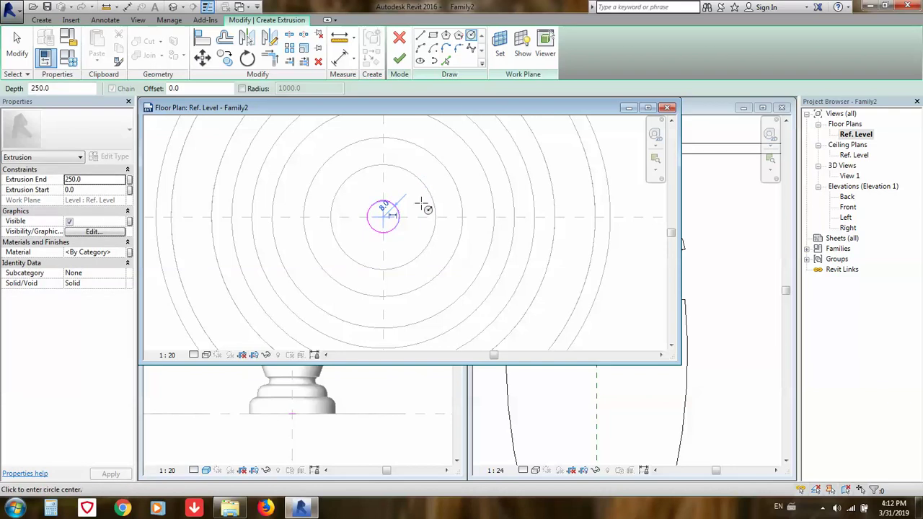
- Check the extrusion start value and bring the Side Table 2 Right elevation forward
click(94, 189)
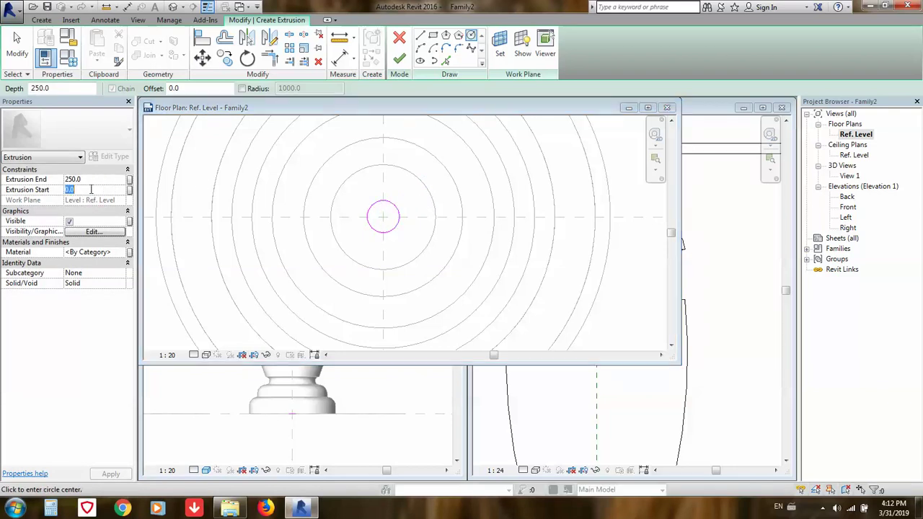
click(478, 105)
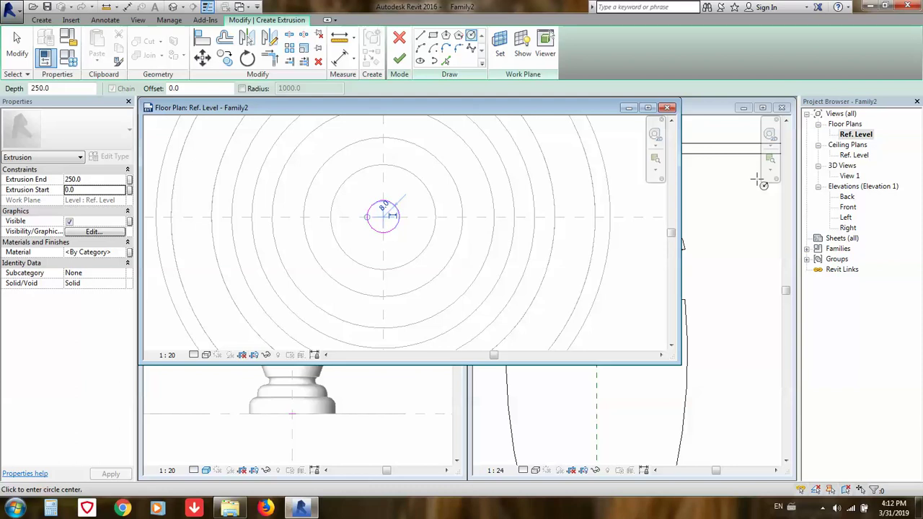
click(721, 112)
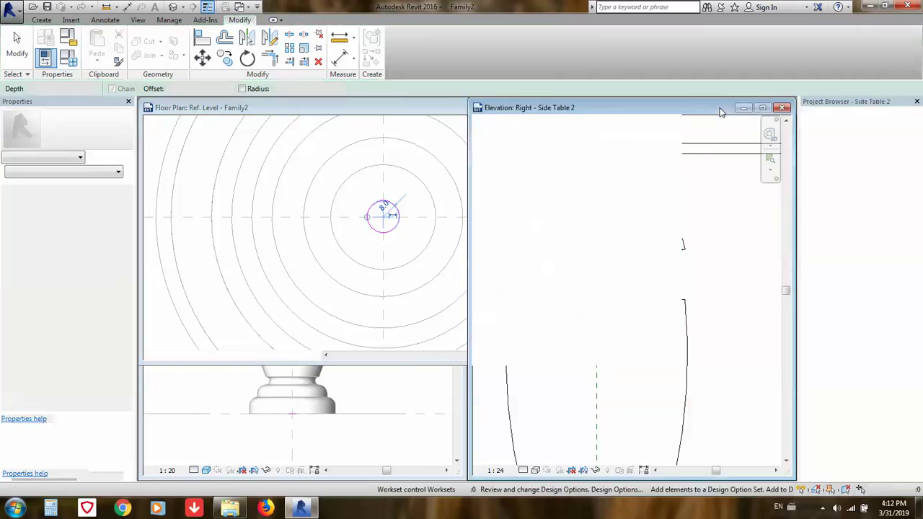
- View the whole pedestal in the Side Table 2 Right elevation, then return to Family2's plan sketch
click(433, 110)
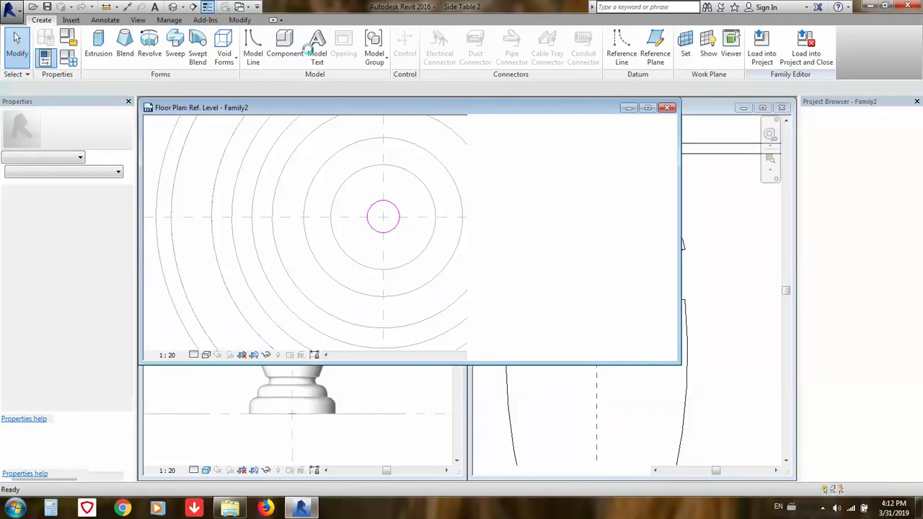
click(697, 254)
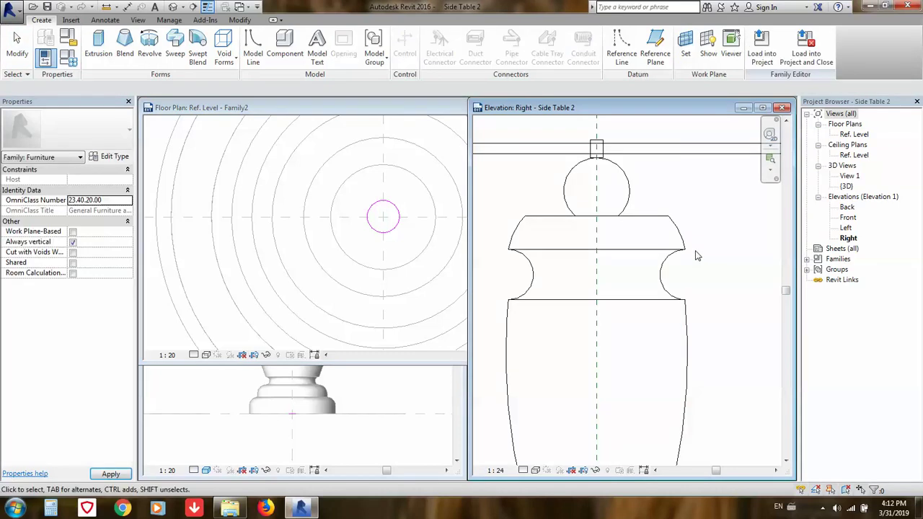
scroll(696, 256, down, 3)
middle_drag(697, 261, 616, 258)
click(240, 20)
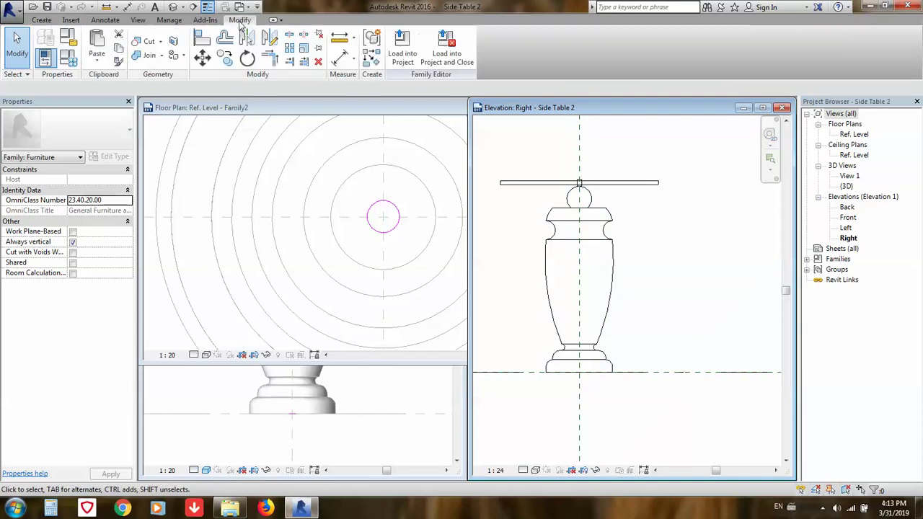
click(406, 205)
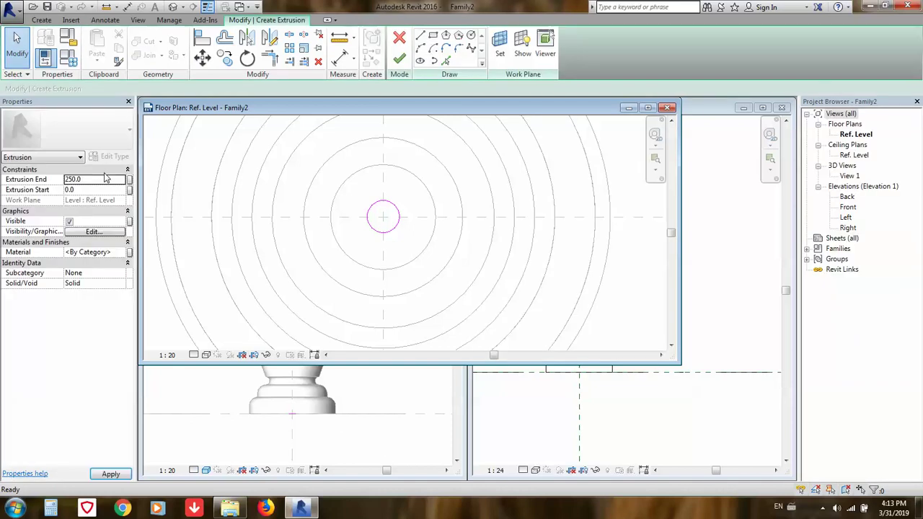
- Set the circle extrusion's Extrusion Start to 5
key(Return)
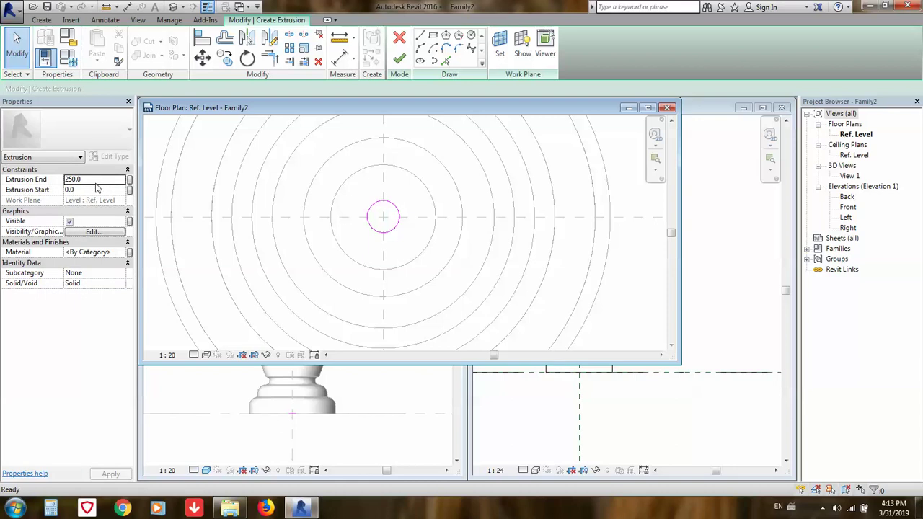
click(96, 189)
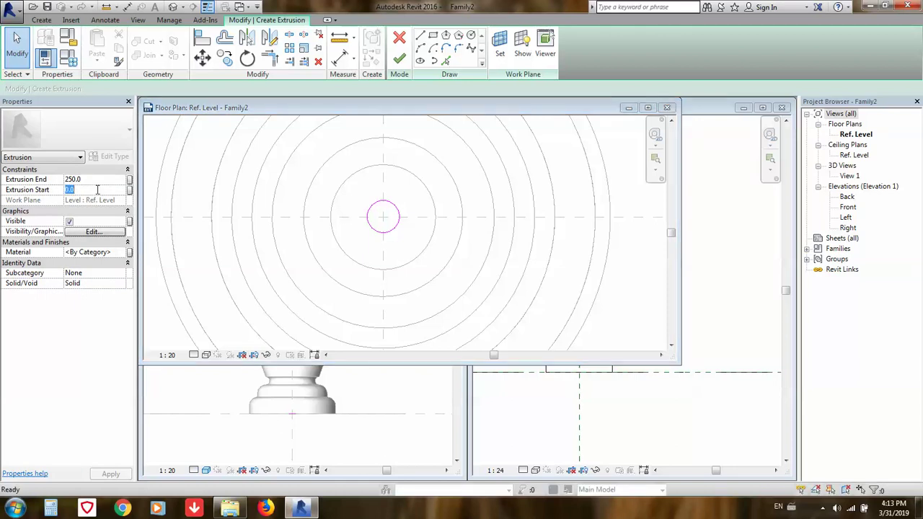
text(5)
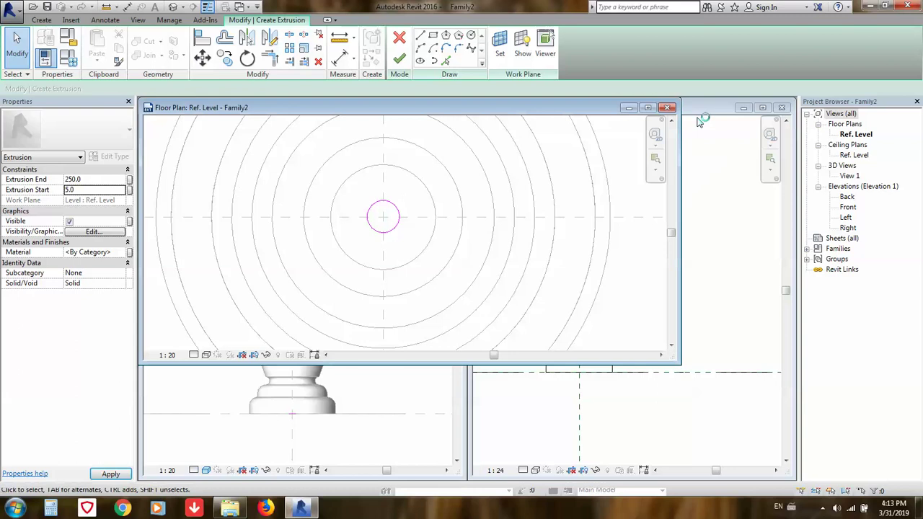
- Zoom in on the pin above the ball in the Side Table 2 Right elevation
click(697, 121)
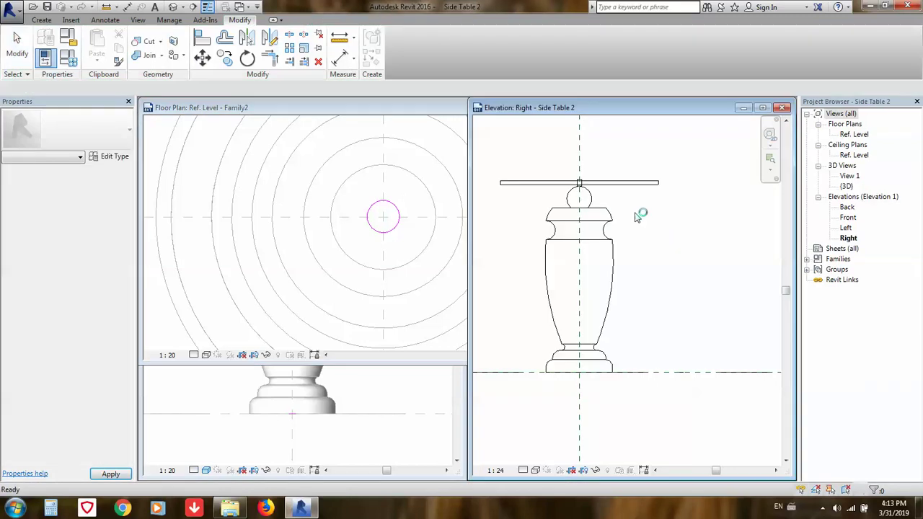
scroll(587, 182, up, 2)
scroll(583, 192, up, 2)
scroll(577, 201, up, 2)
scroll(567, 206, up, 2)
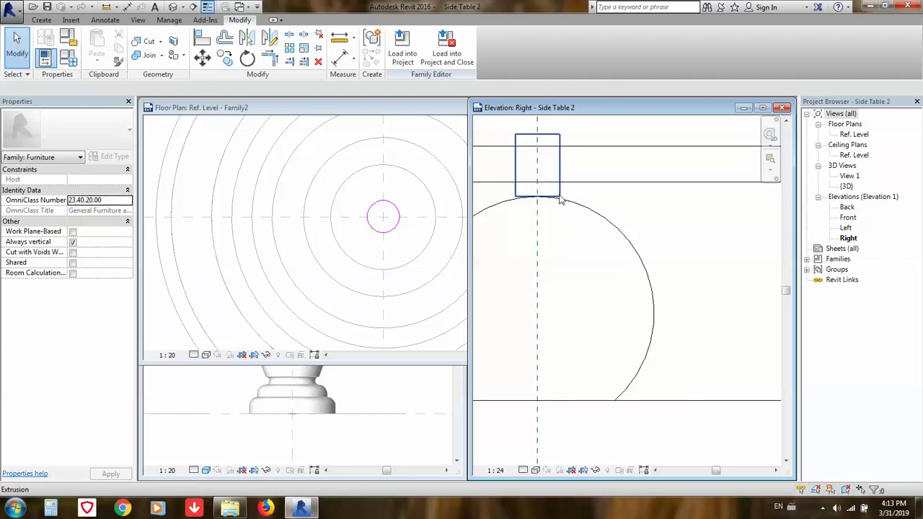
scroll(621, 212, down, 1)
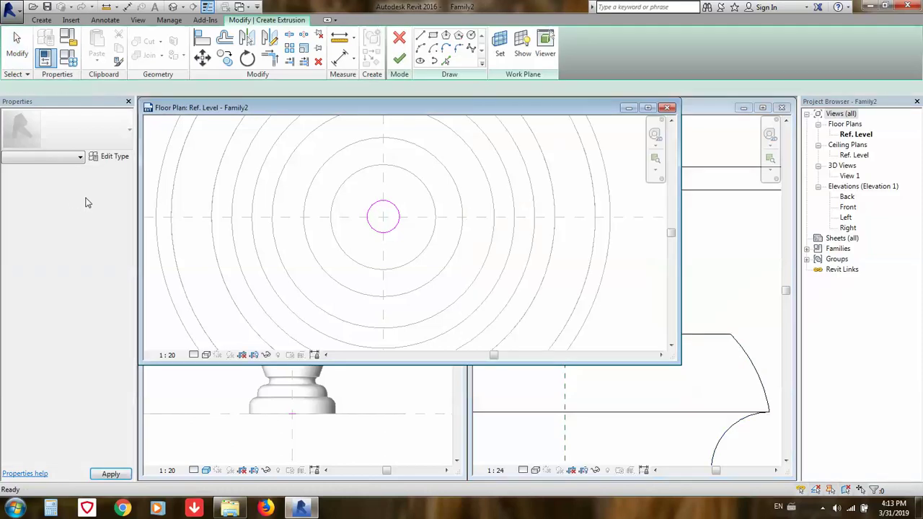
- Extrude the pin circle from 585 to 615 and finish the sketch
click(95, 189)
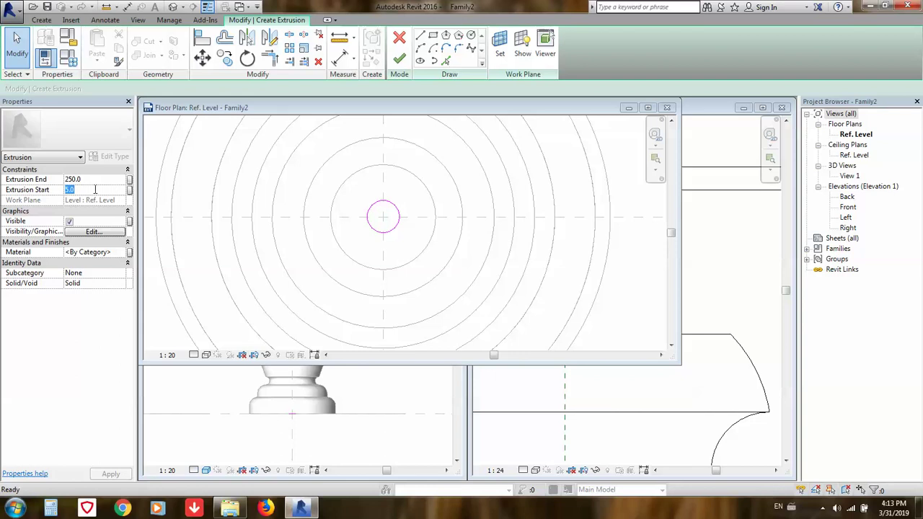
text(58)
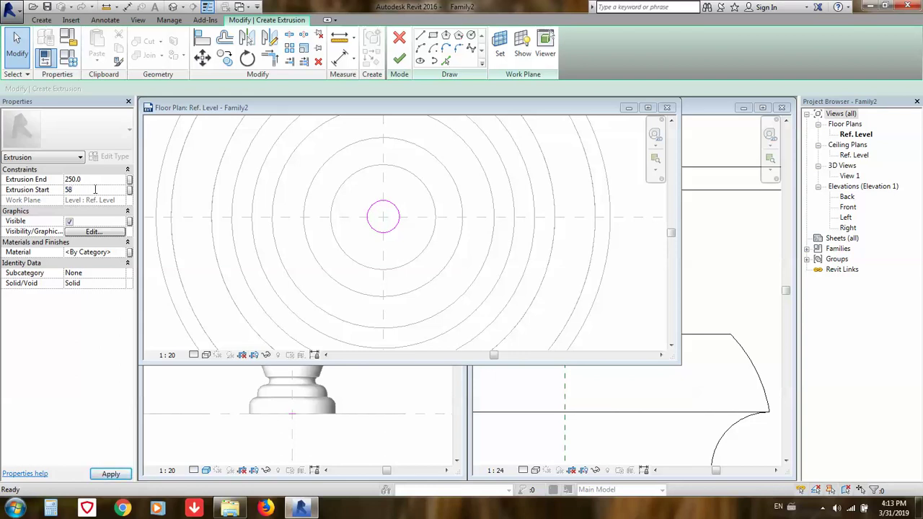
text(5)
click(97, 178)
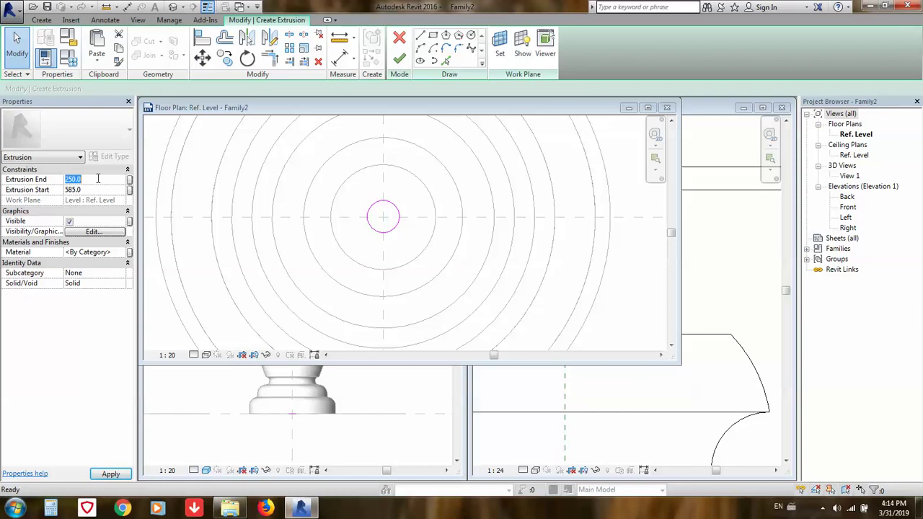
text(615)
click(391, 124)
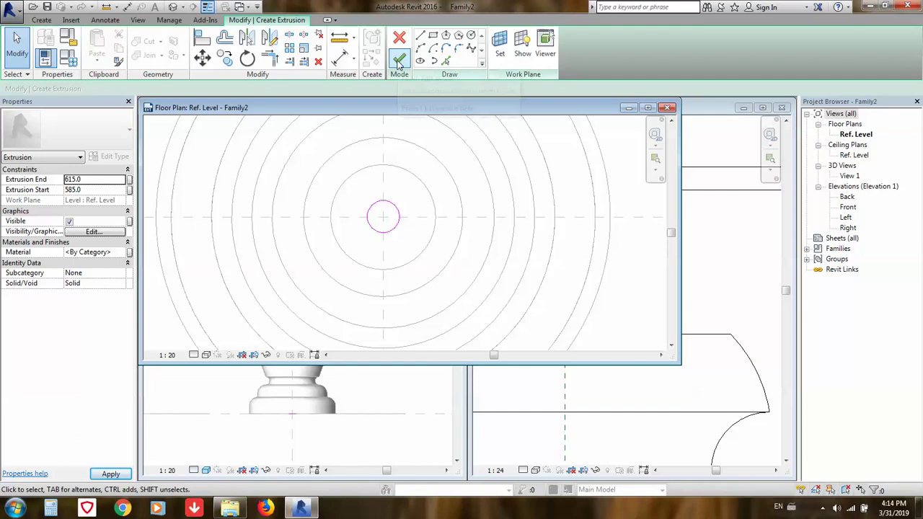
click(399, 63)
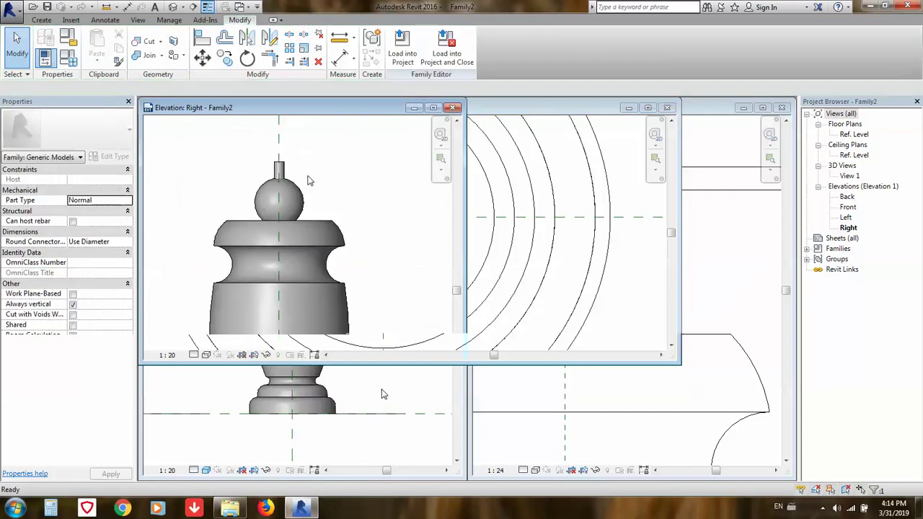
scroll(308, 181, up, 2)
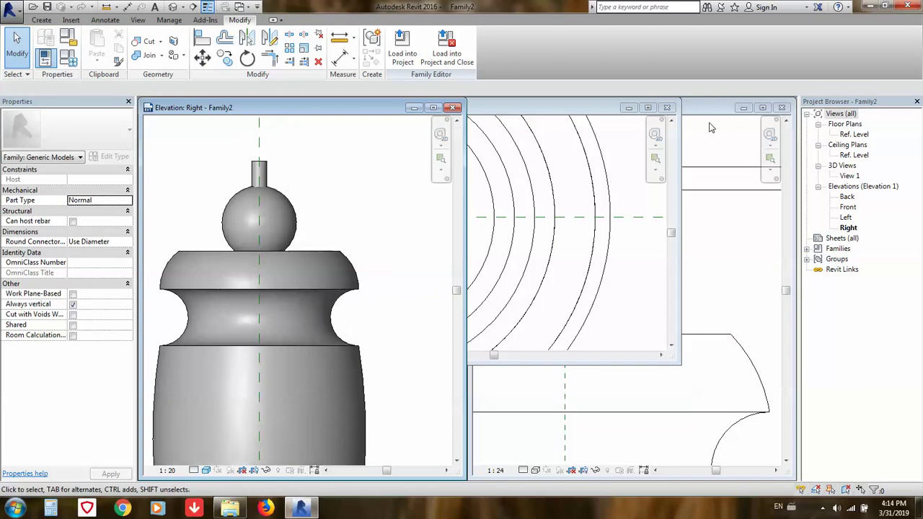
- Switch the Family2 right elevation to the Wireframe visual style
click(206, 470)
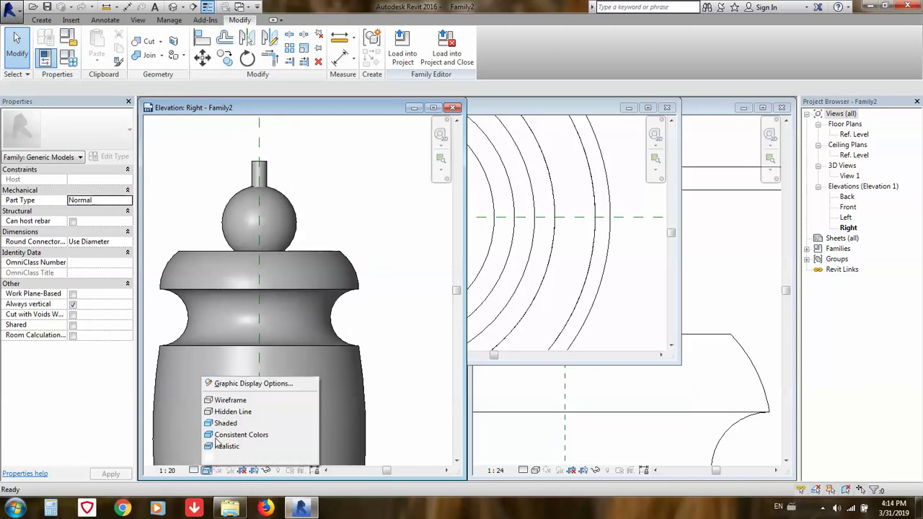
click(216, 402)
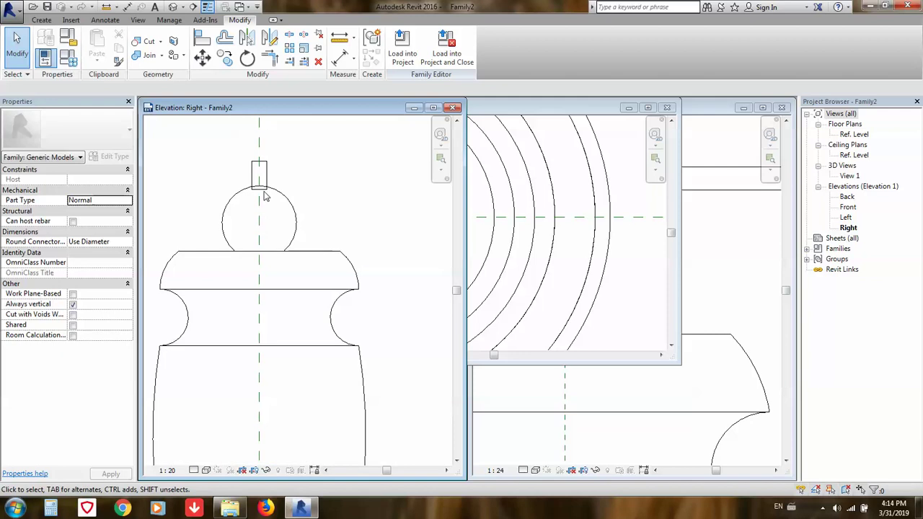
click(680, 237)
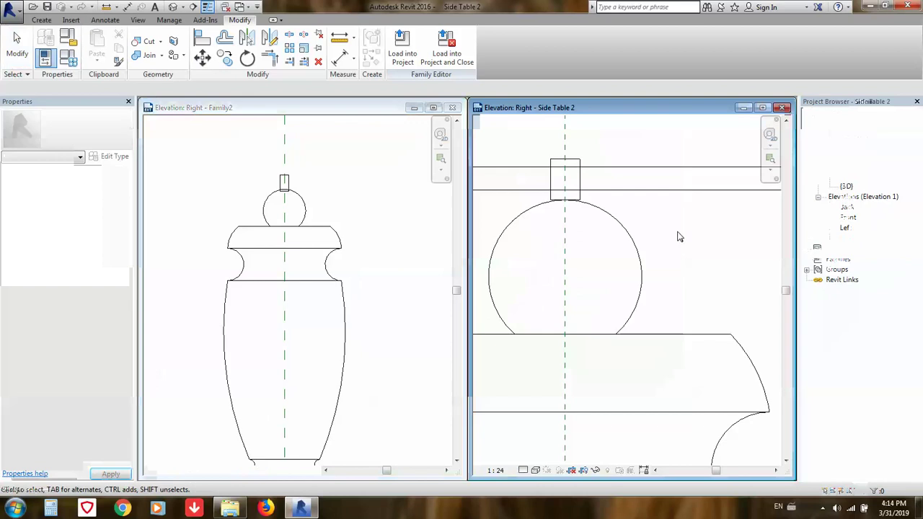
- Compare with the Side Table 2 elevation, then reopen Family2's Ref. Level floor plan
scroll(680, 238, down, 2)
scroll(678, 232, down, 2)
scroll(677, 232, down, 1)
scroll(673, 228, down, 1)
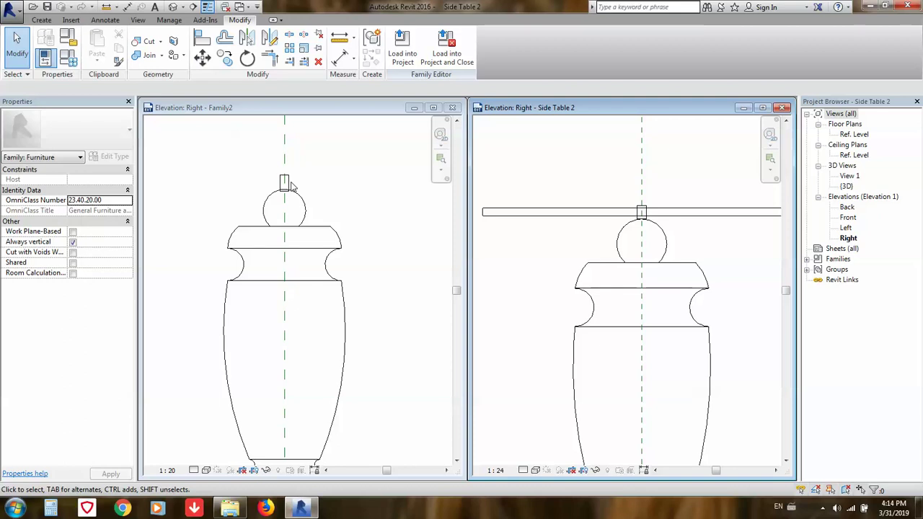
click(325, 187)
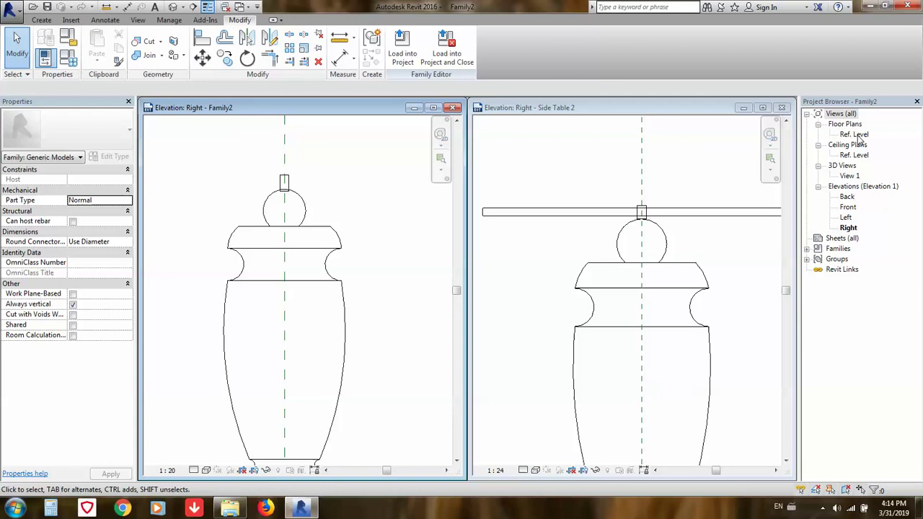
double_click(854, 135)
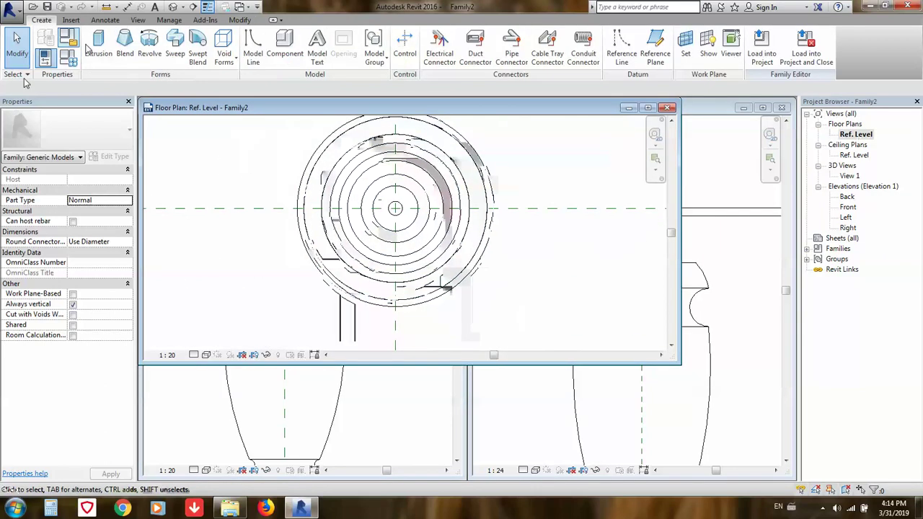
- Start a new extrusion with a radius-250 circle centred on the pedestal
click(41, 20)
click(99, 44)
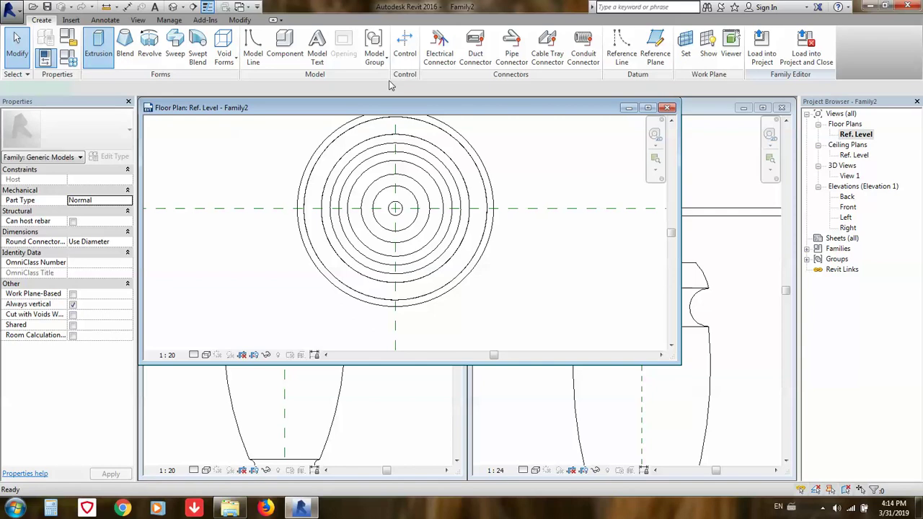
click(470, 35)
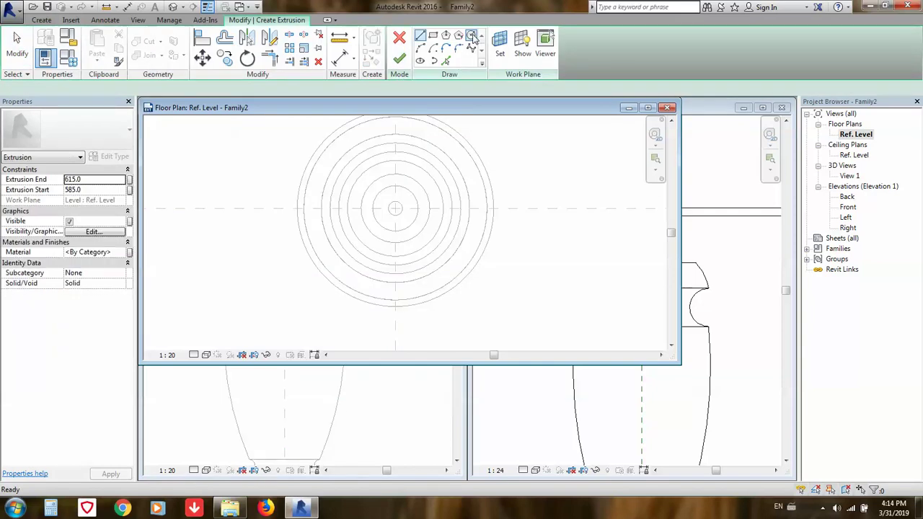
click(395, 208)
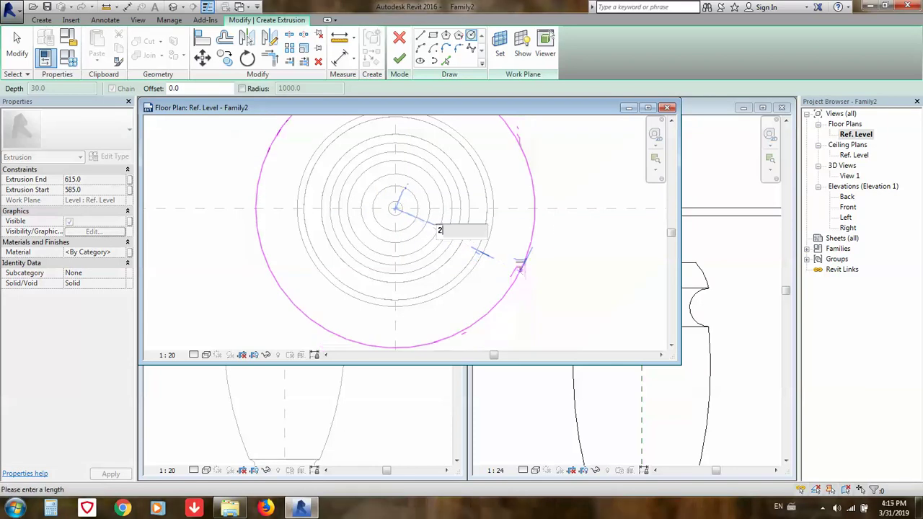
text(250)
key(Return)
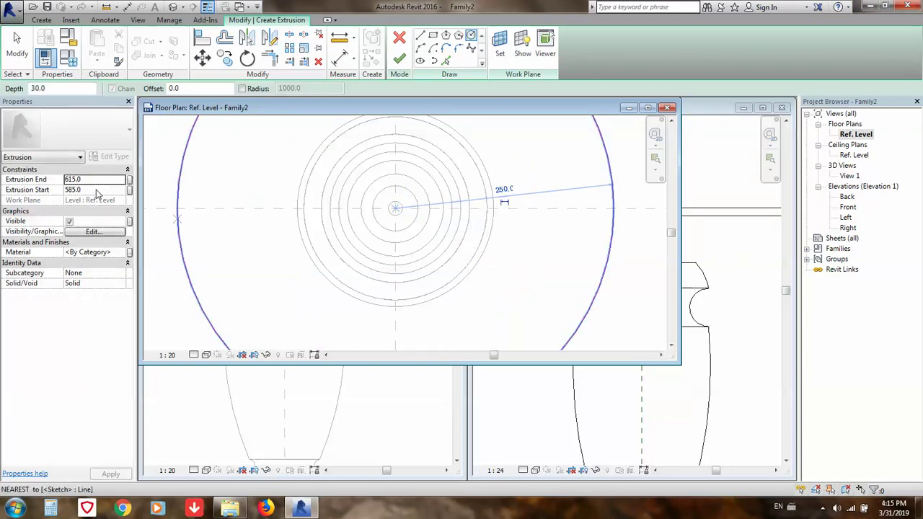
- Close the Side Table 2 project without saving its changes
click(96, 190)
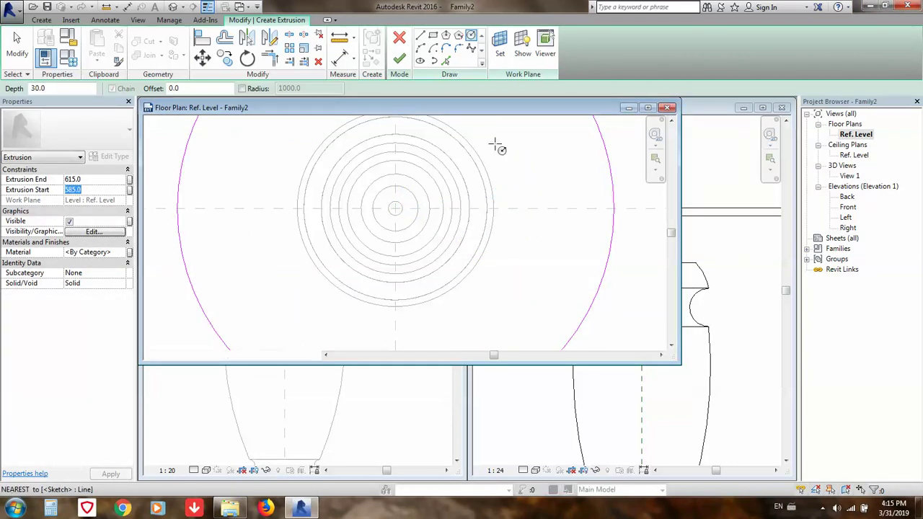
click(782, 108)
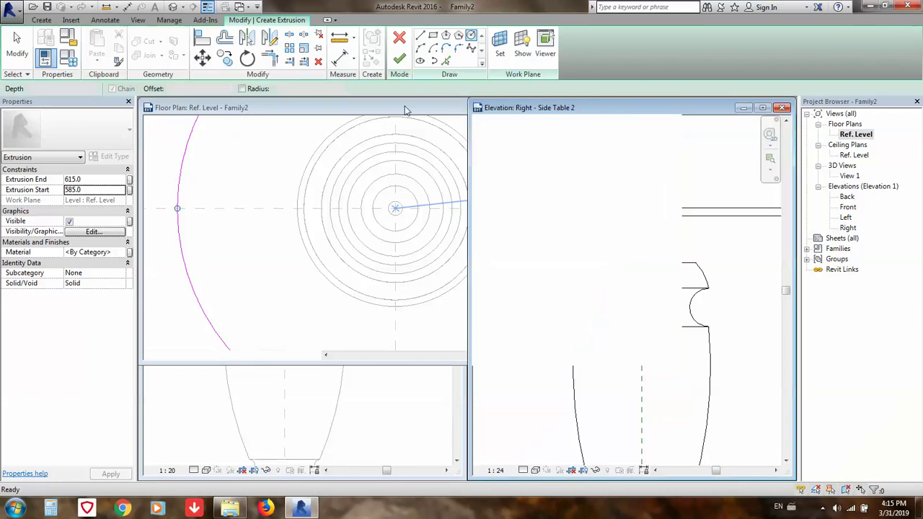
click(783, 108)
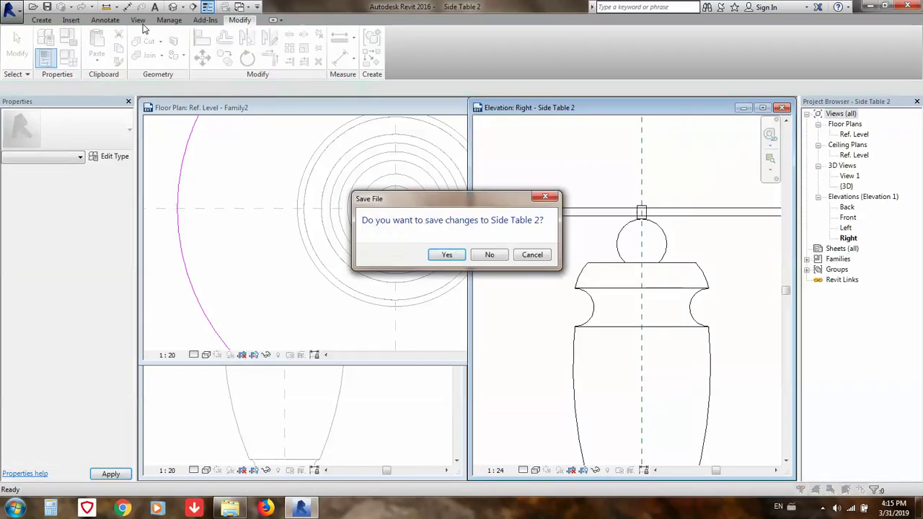
click(490, 254)
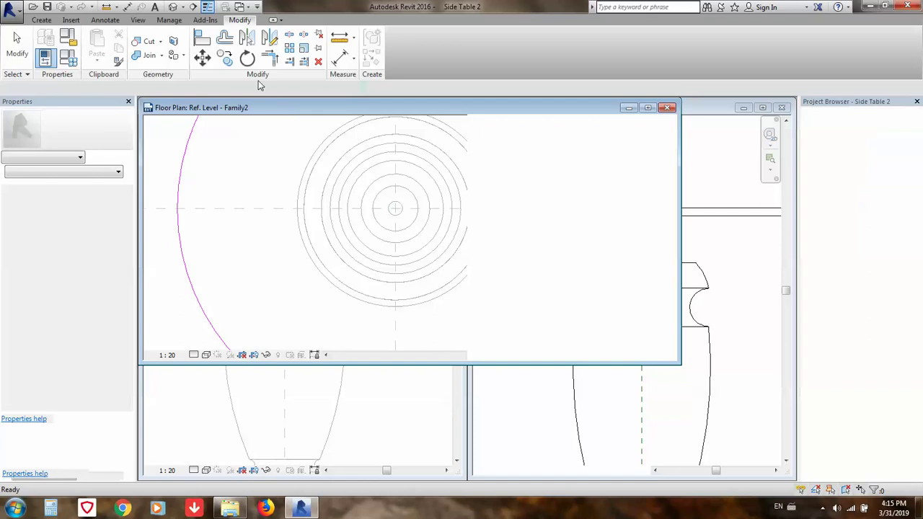
click(138, 21)
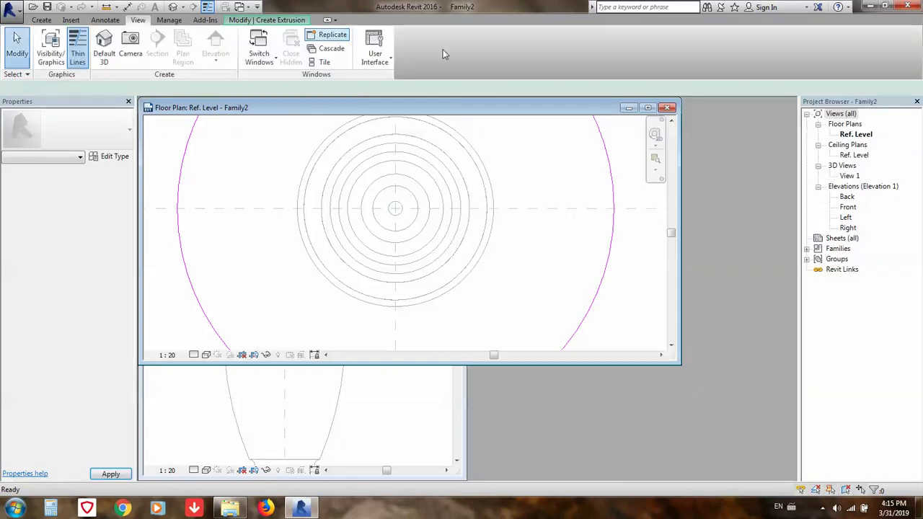
- Tile the Family2 floor plan and right elevation side by side
click(322, 62)
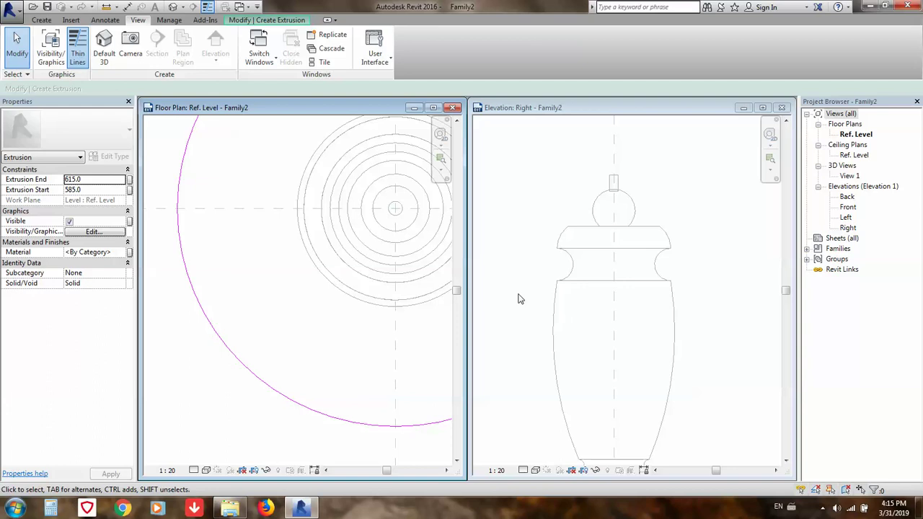
scroll(336, 350, down, 4)
scroll(355, 343, up, 1)
scroll(358, 344, up, 1)
scroll(357, 344, up, 1)
- Set the tabletop extrusion from 598 to 610 and finish the sketch
click(97, 190)
text(58)
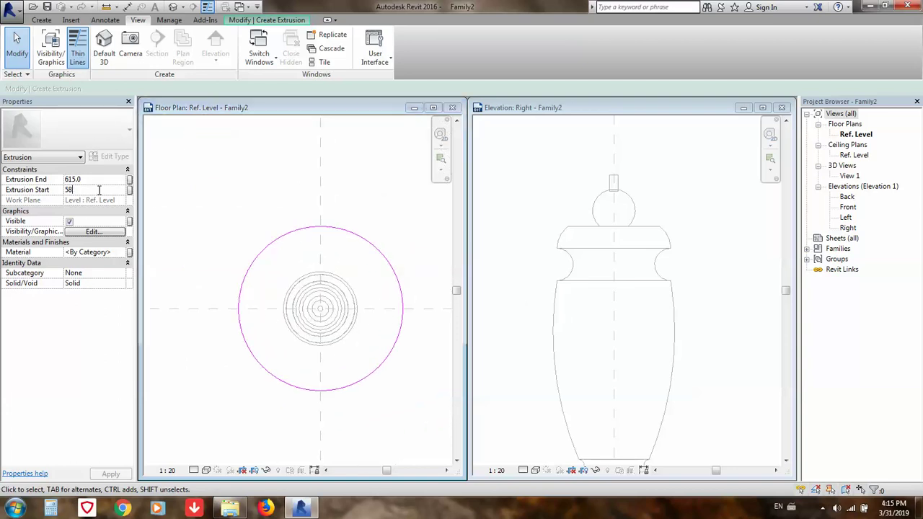
key(BackSpace)
text(98)
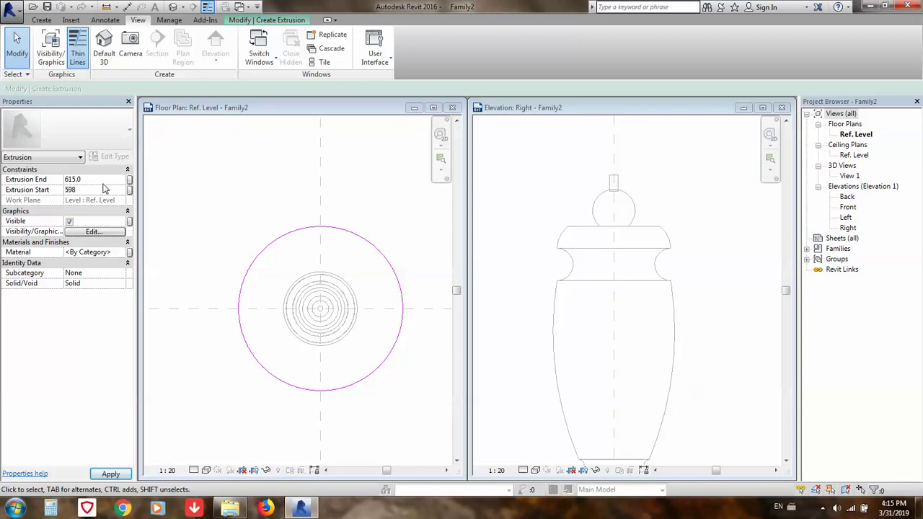
click(105, 178)
text(610)
click(231, 200)
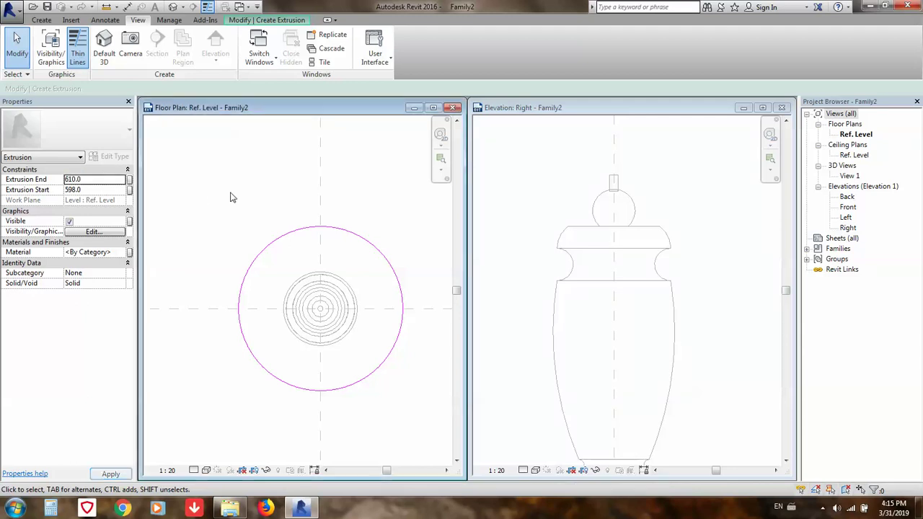
click(258, 20)
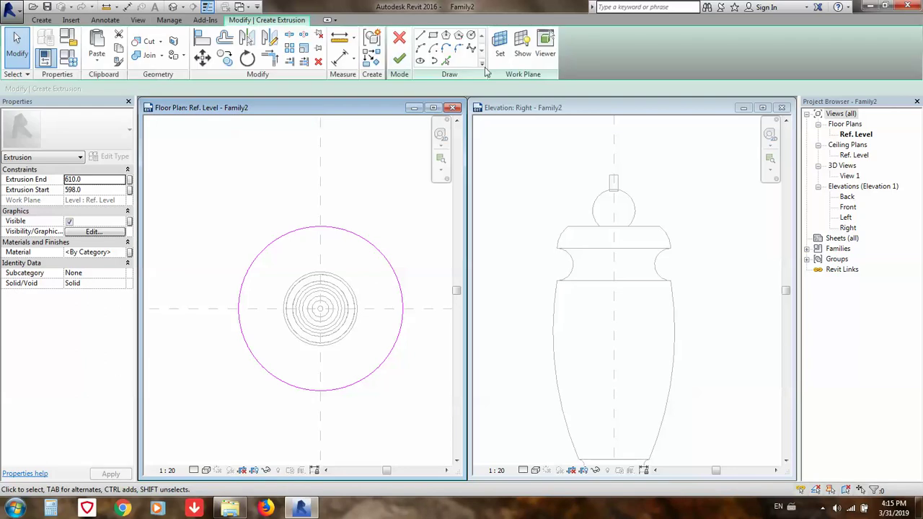
click(400, 61)
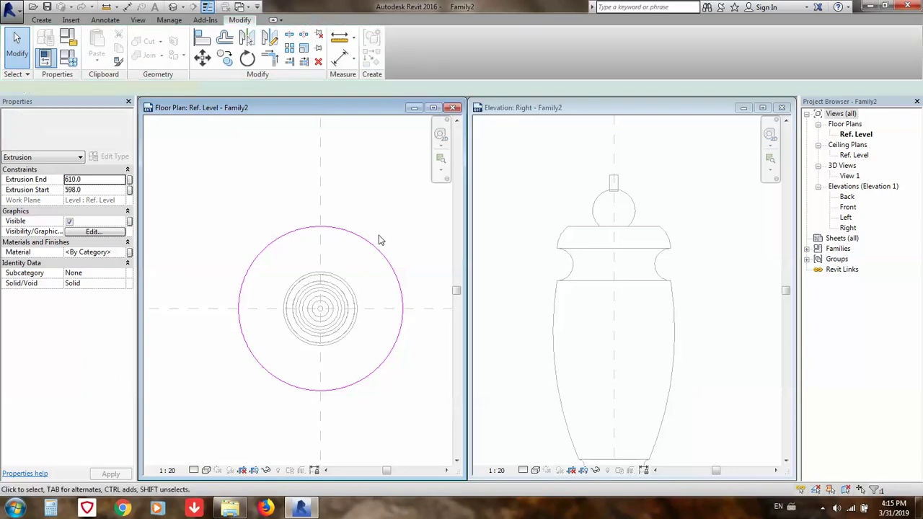
- Close the right elevation view and clear the selection
click(688, 209)
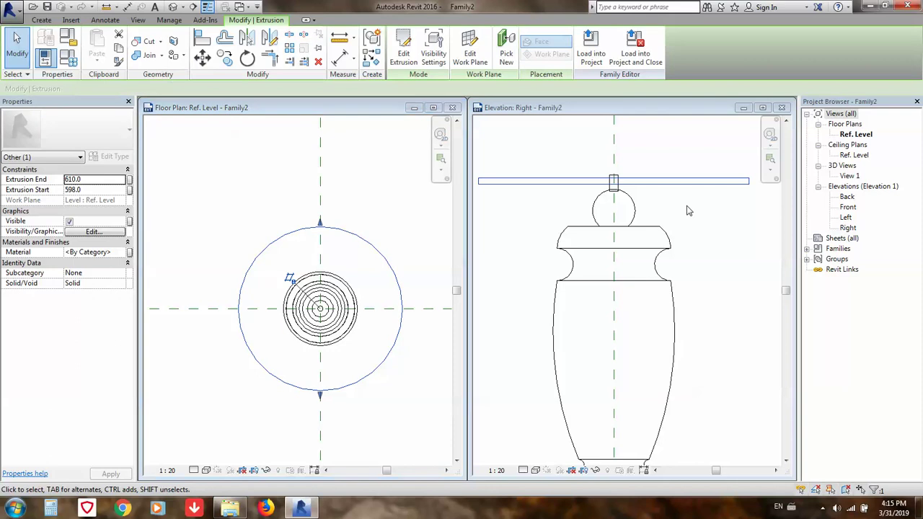
click(384, 216)
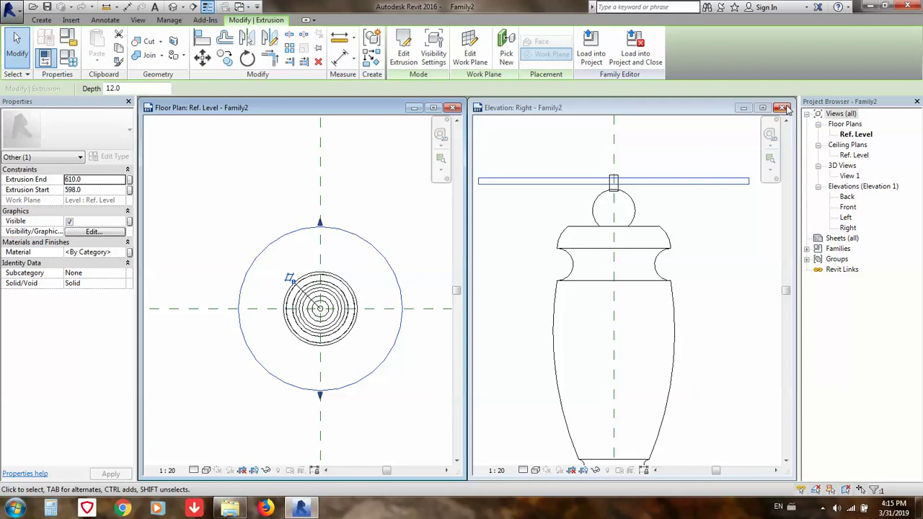
click(782, 108)
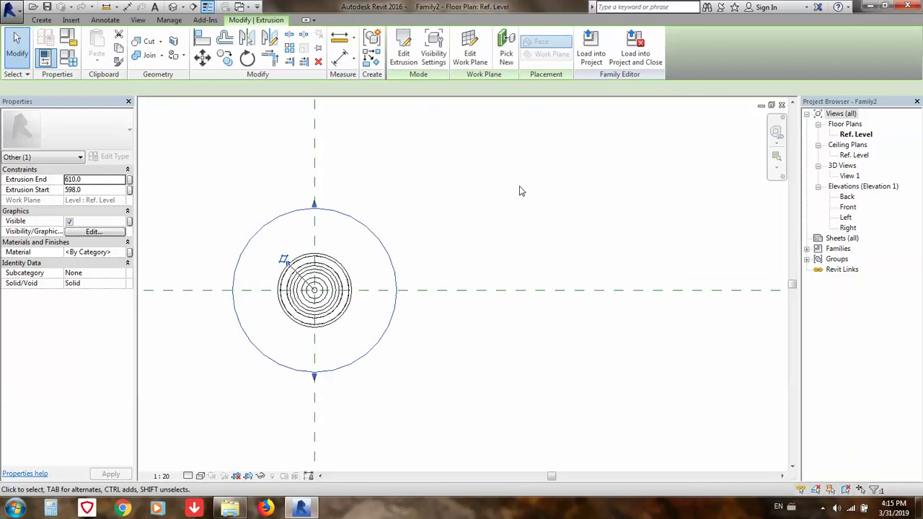
key(Escape)
- Show the default 3D view in Shaded style, orbited low to see the tabletop
click(173, 8)
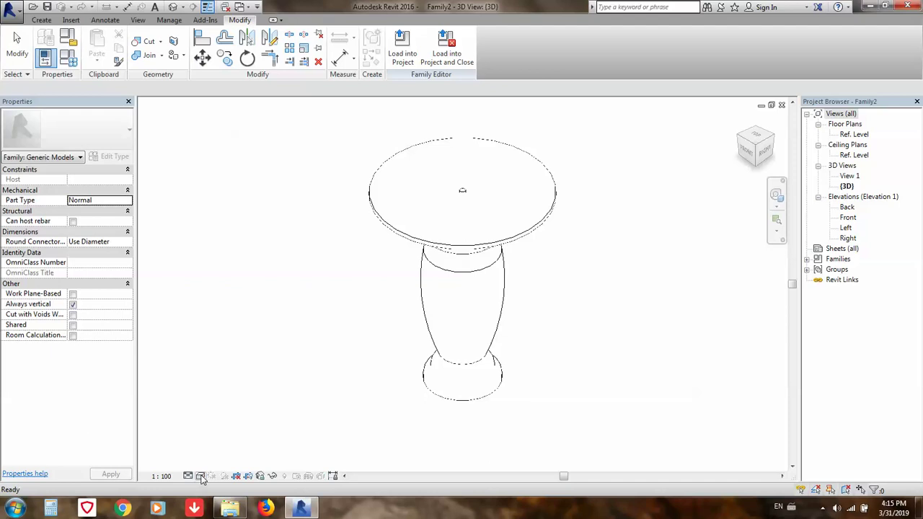
click(201, 476)
click(215, 429)
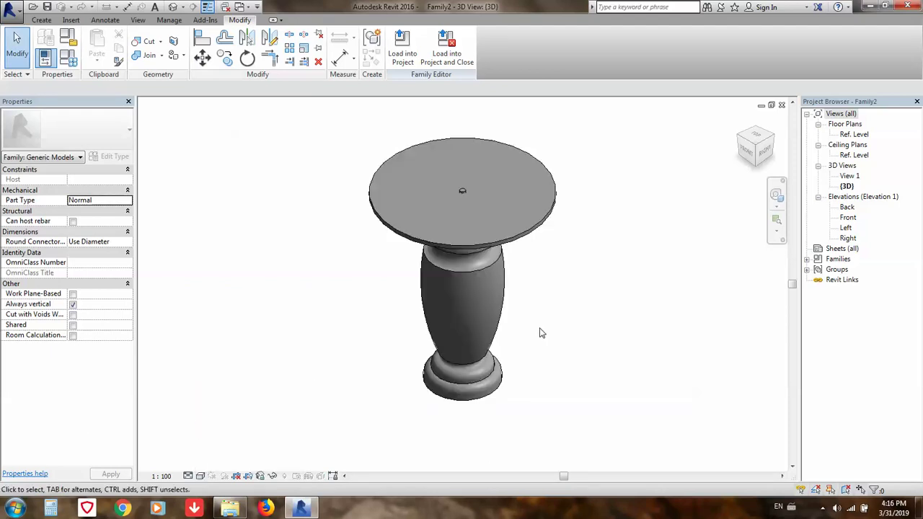
shift+middle_drag(542, 333, 538, 229)
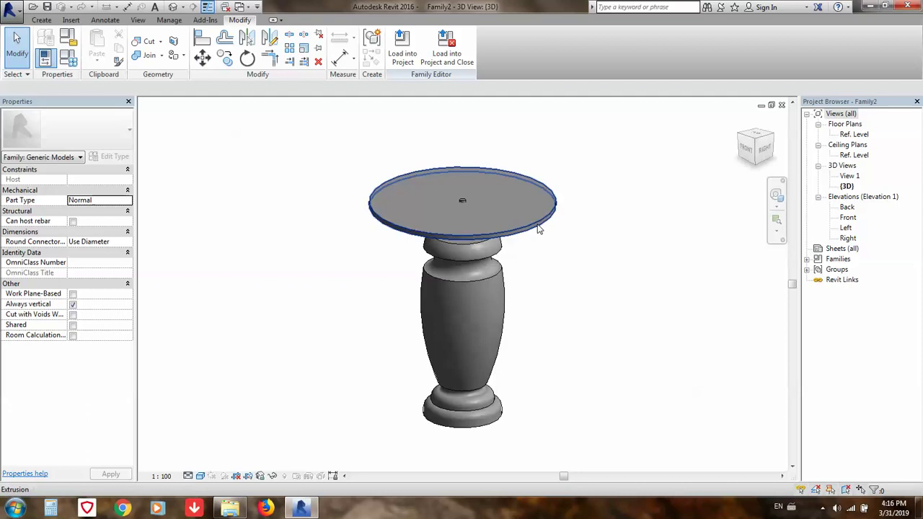
- Assign the Glass material to the circular tabletop extrusion
click(538, 229)
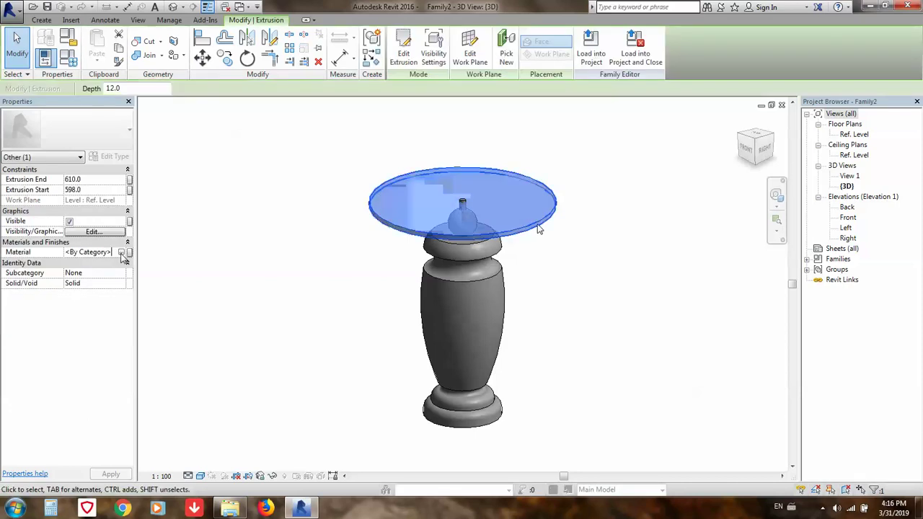
click(123, 255)
click(121, 253)
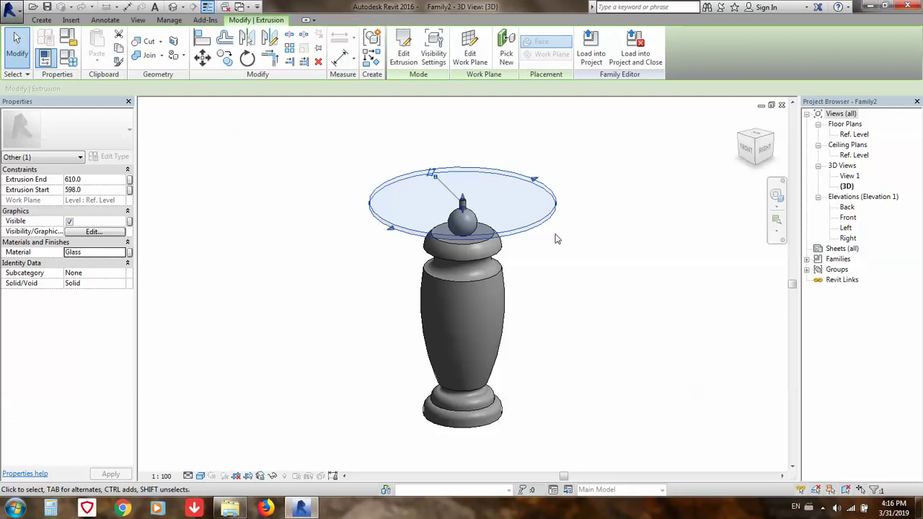
click(559, 238)
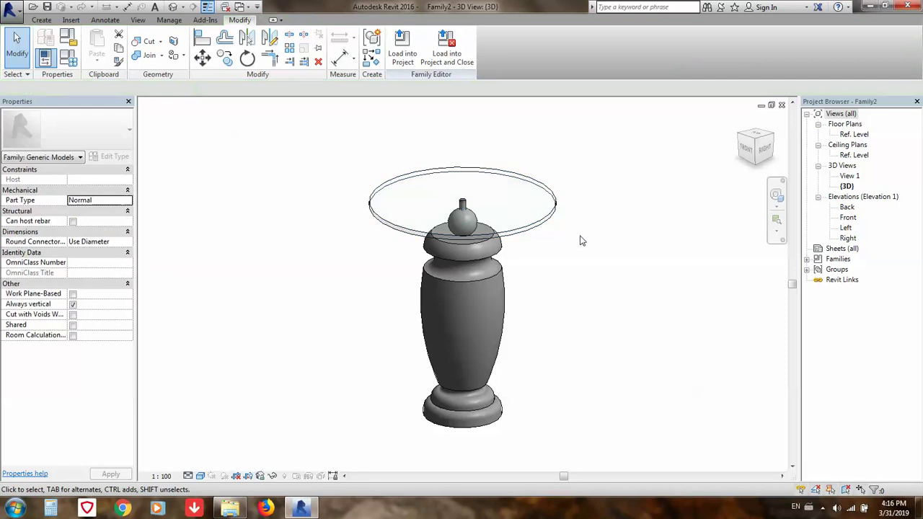
- Give the revolved pedestal the Wood (Oak) material and recentre the 3D view
click(489, 285)
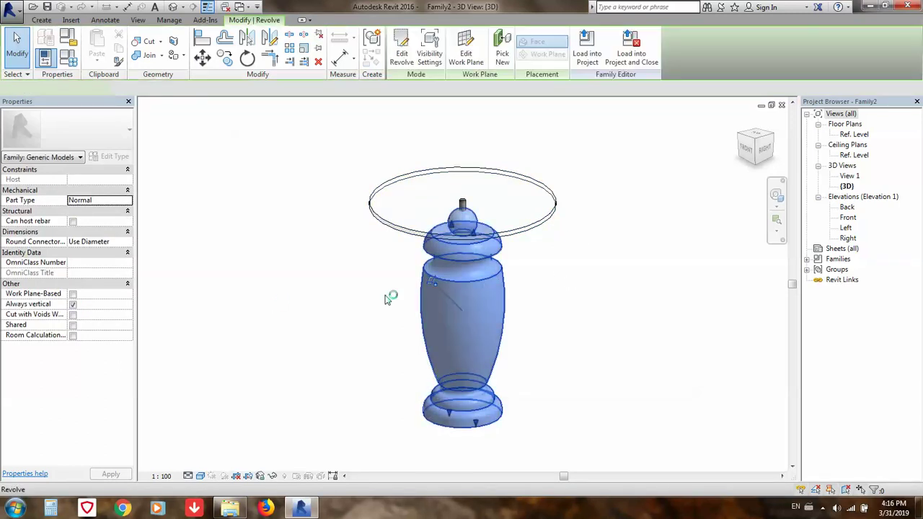
click(123, 253)
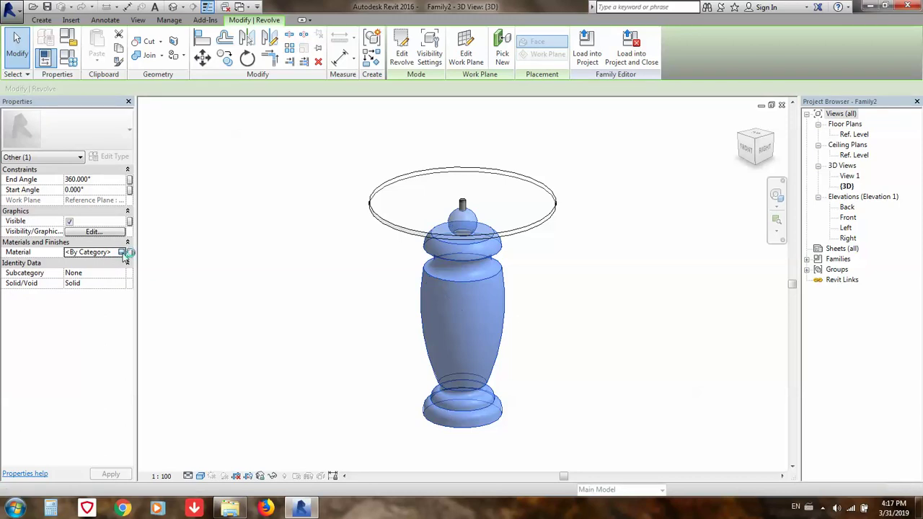
click(127, 252)
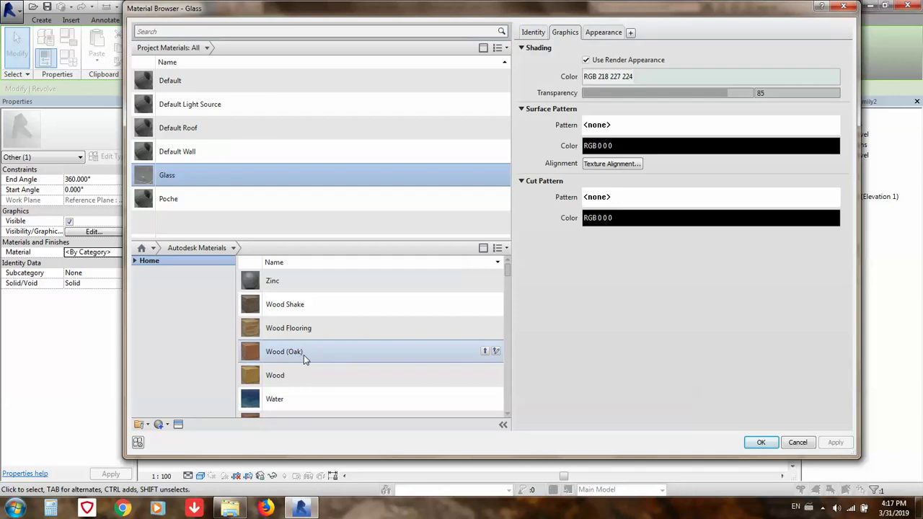
click(484, 351)
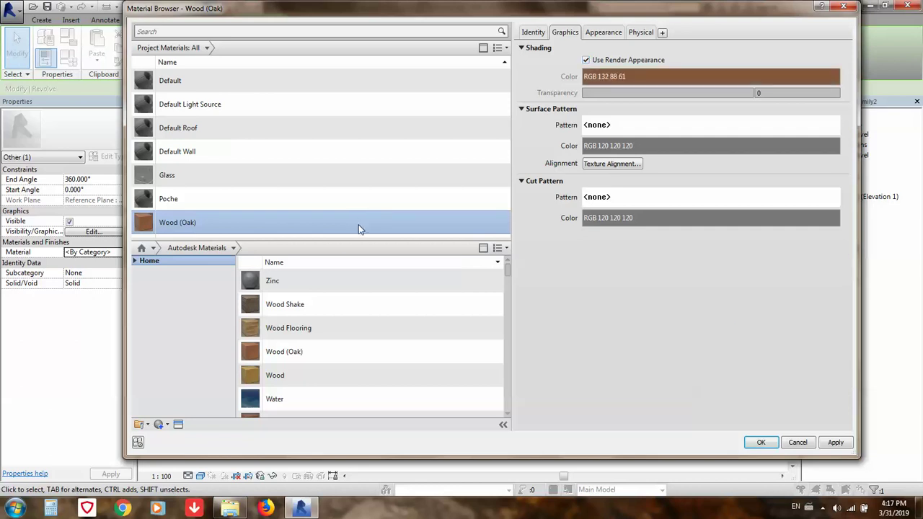
key(Return)
click(563, 287)
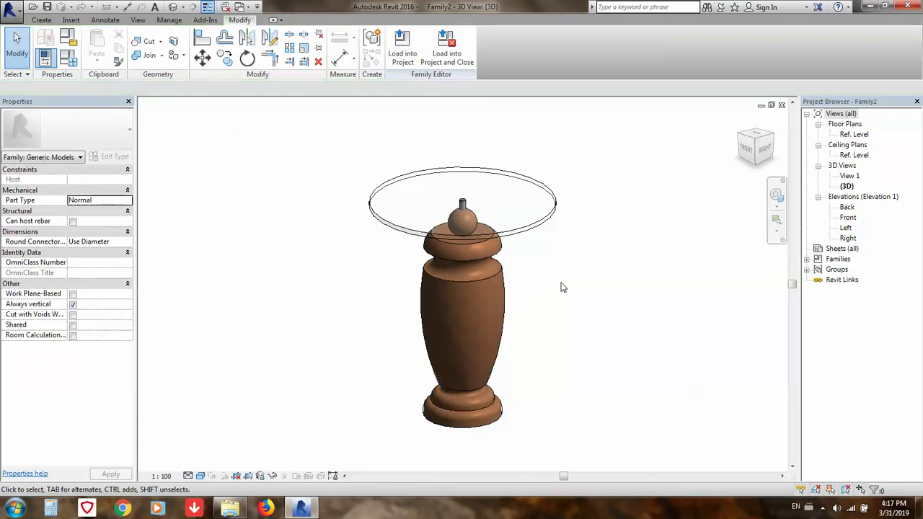
middle_drag(583, 256, 568, 277)
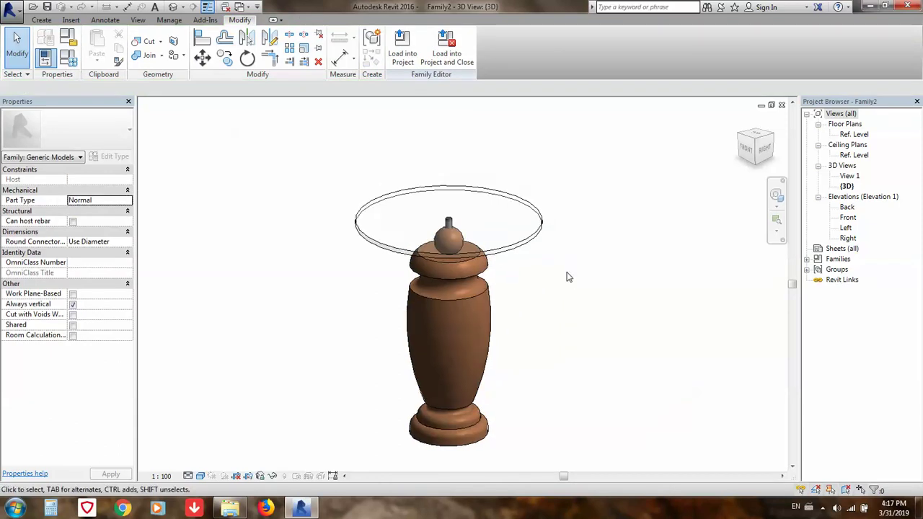